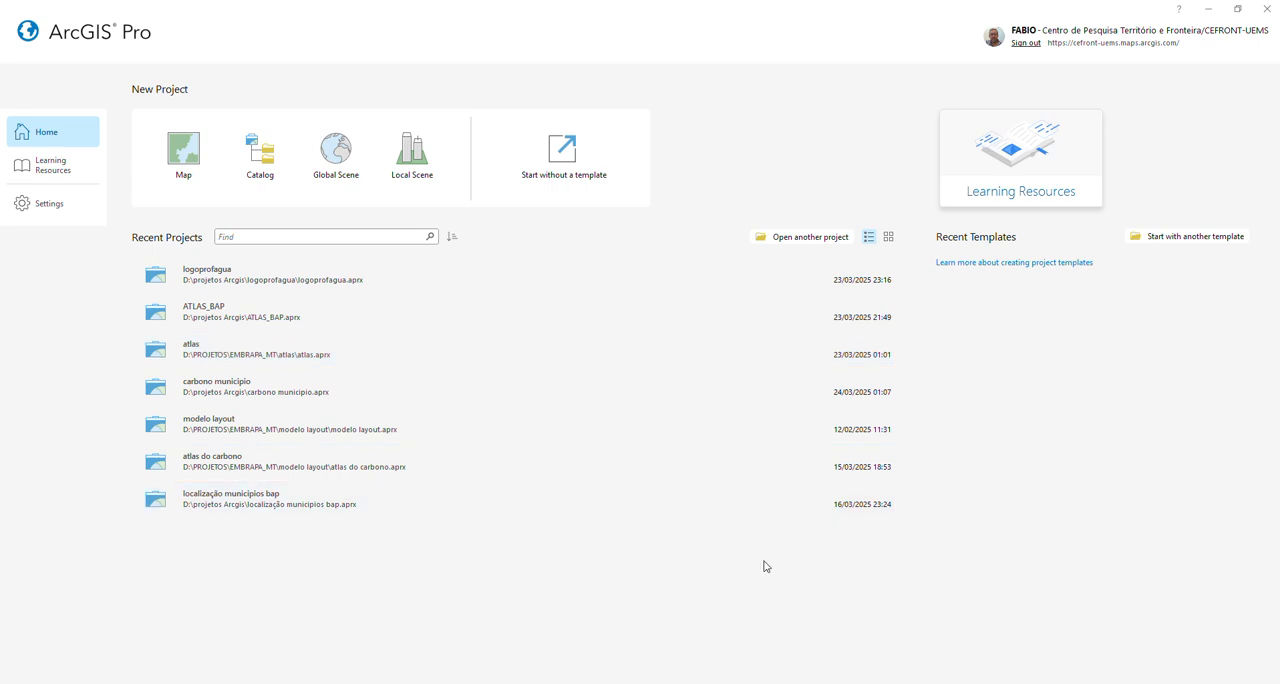
Step: Start a new project without a template and insert a new map
click(545, 170)
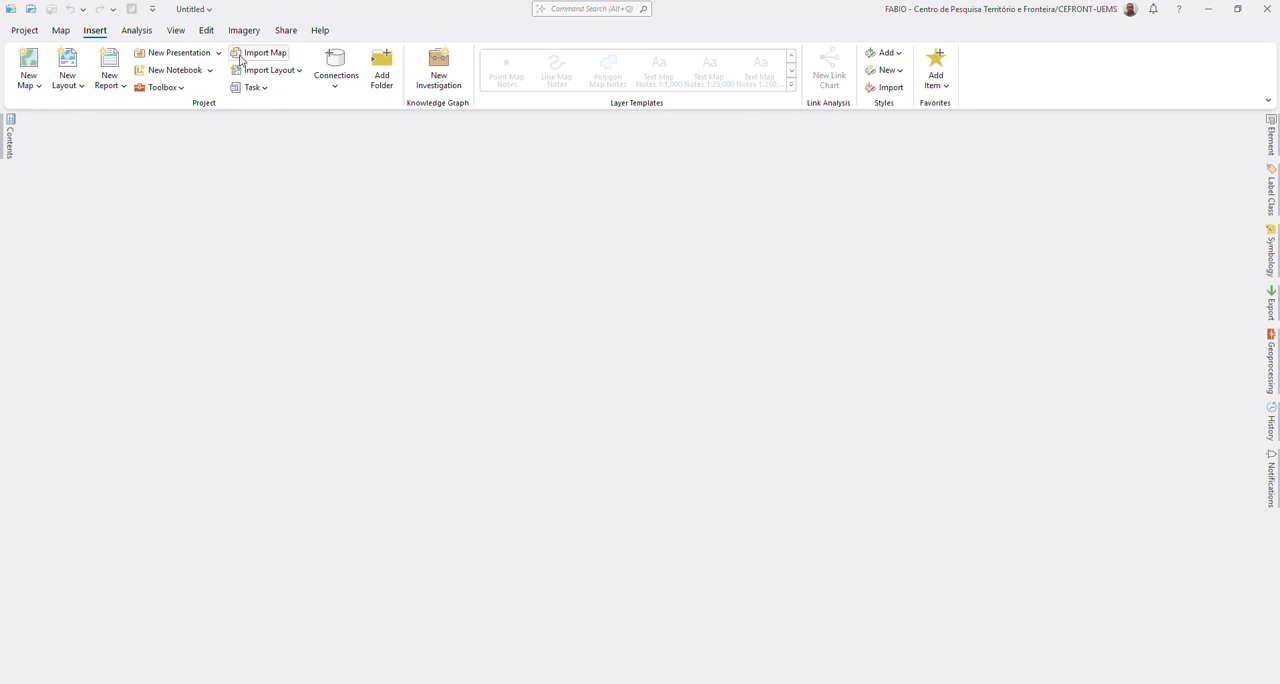
click(27, 62)
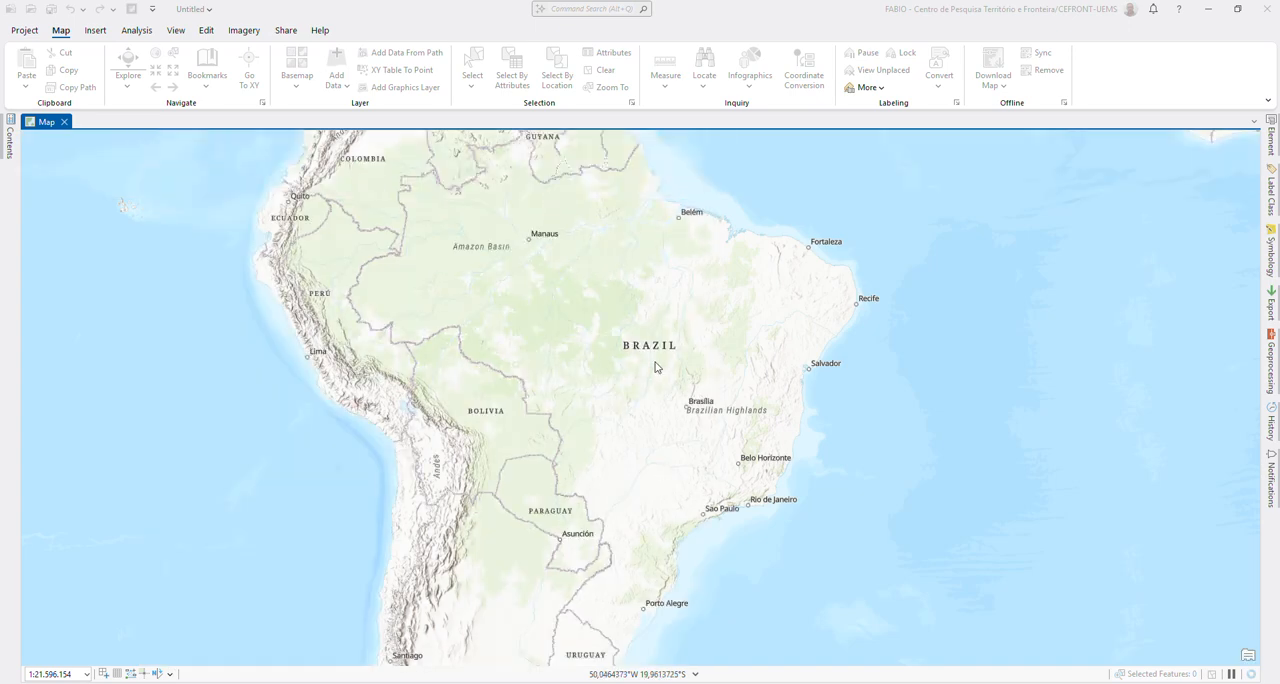
Step: Turn off the World Topographic Map and World Hillshade layers in the map's contents
click(8, 145)
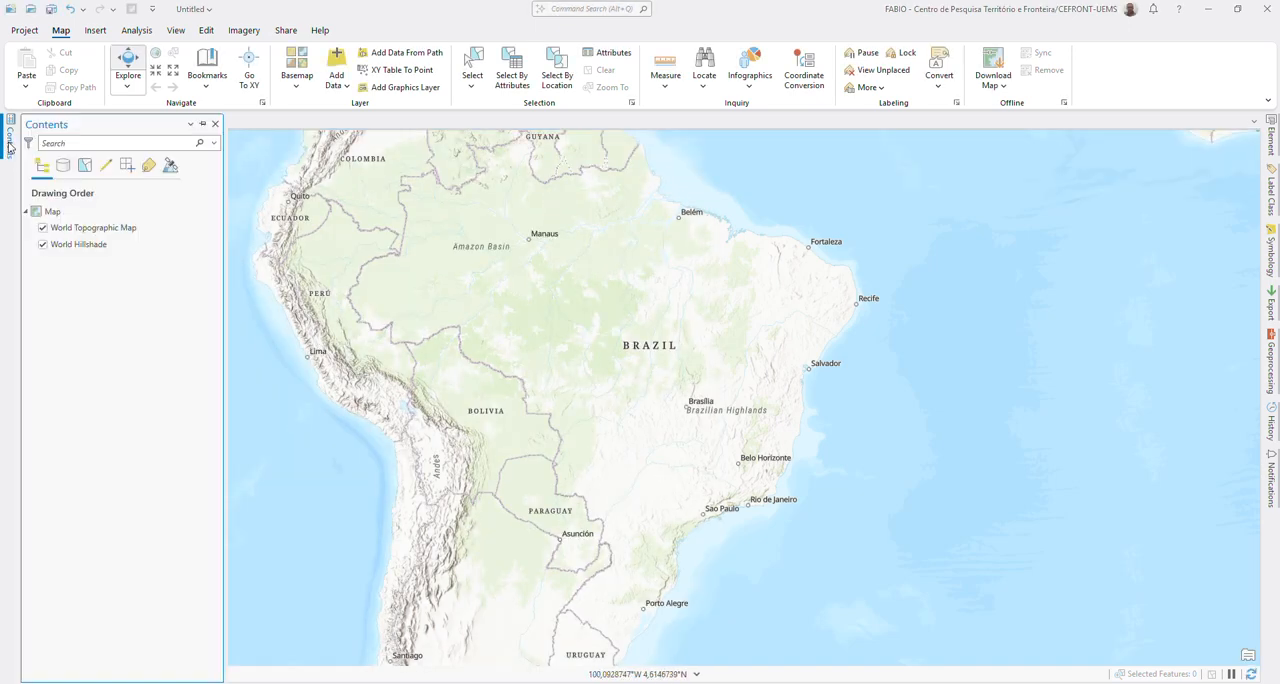
click(42, 228)
click(42, 244)
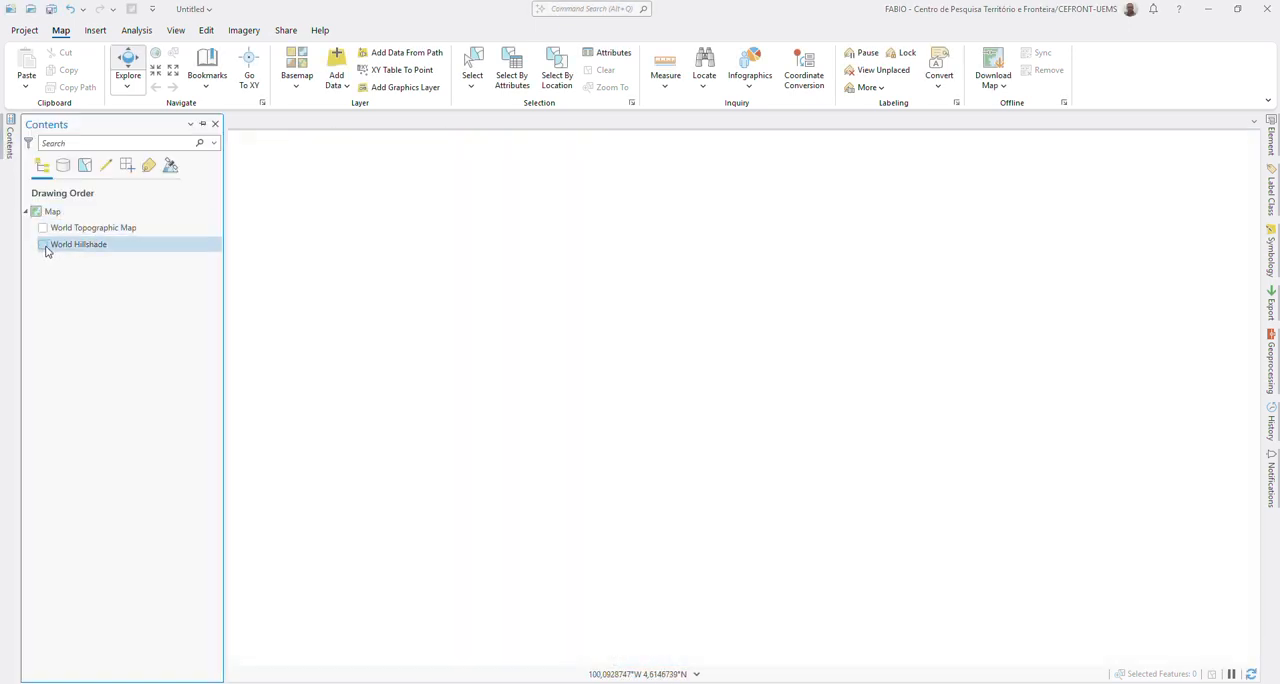
Step: Switch to Chrome, search the web for "ibge" in a new tab, and open the IBGE portal, accepting its cookie notice
click(771, 650)
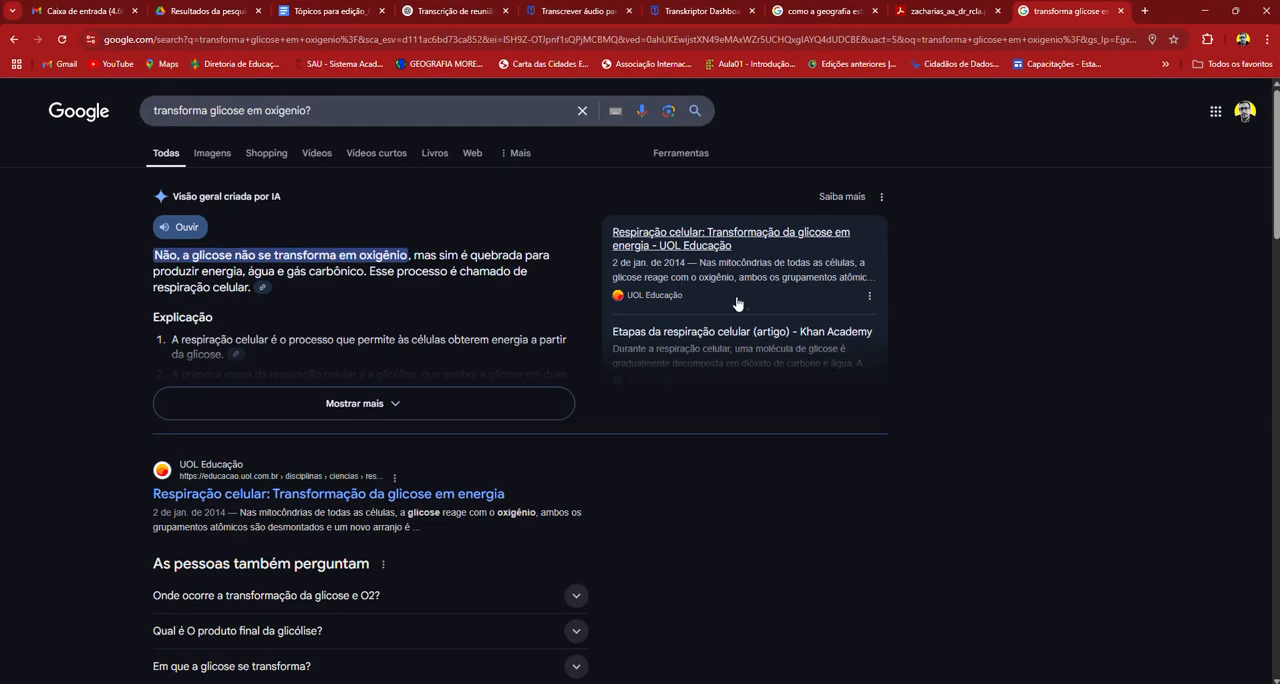
click(1140, 9)
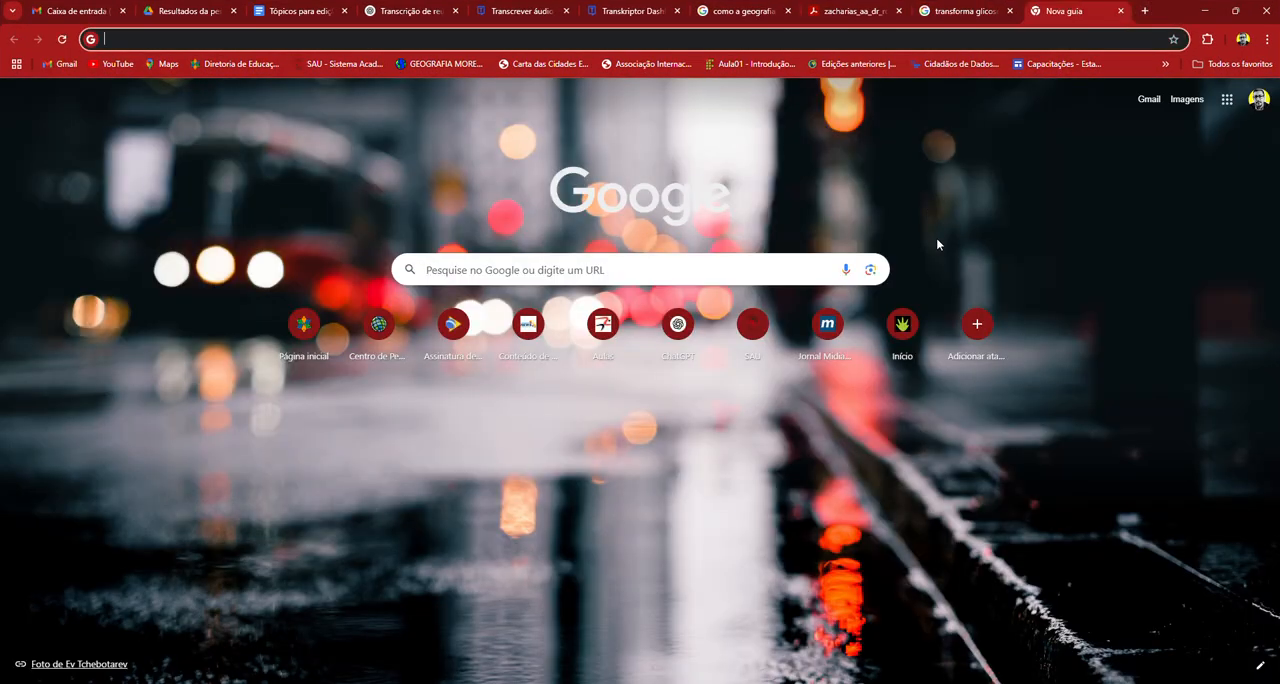
text(ibge)
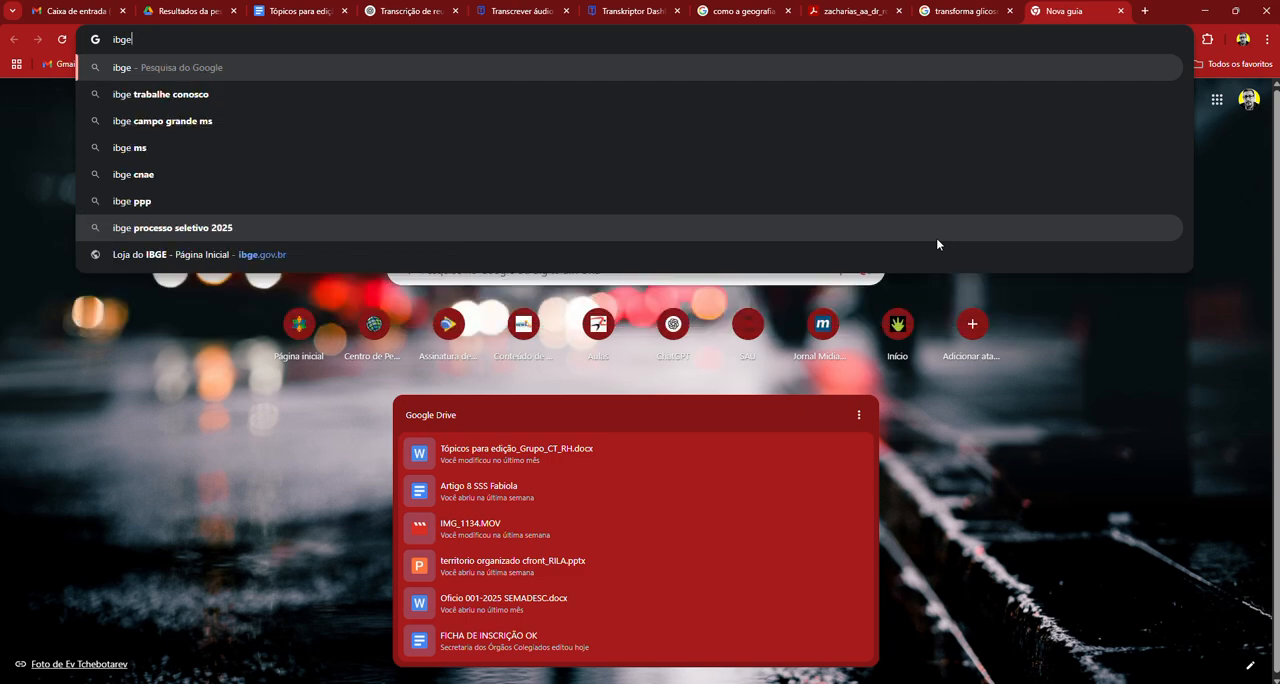
key(Return)
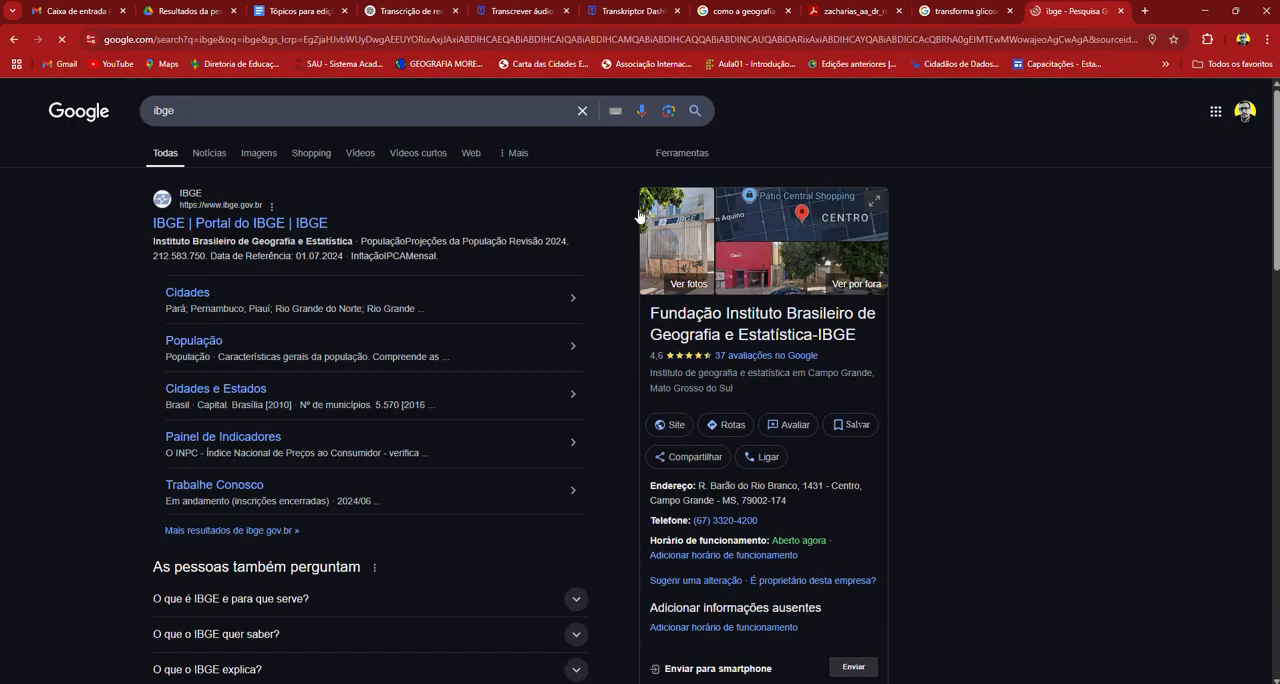
click(289, 226)
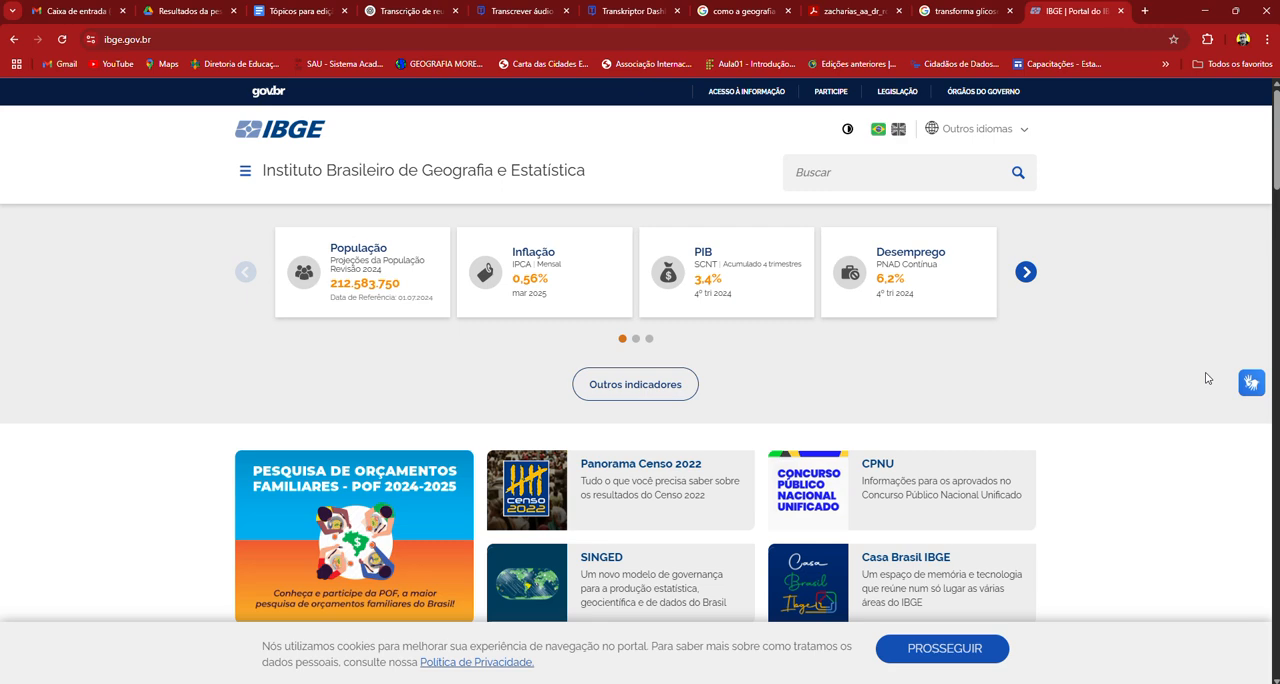
click(955, 648)
Step: Open the Downloads page of the Geociências section on the IBGE portal
scroll(720, 430, down, 1)
scroll(714, 425, down, 12)
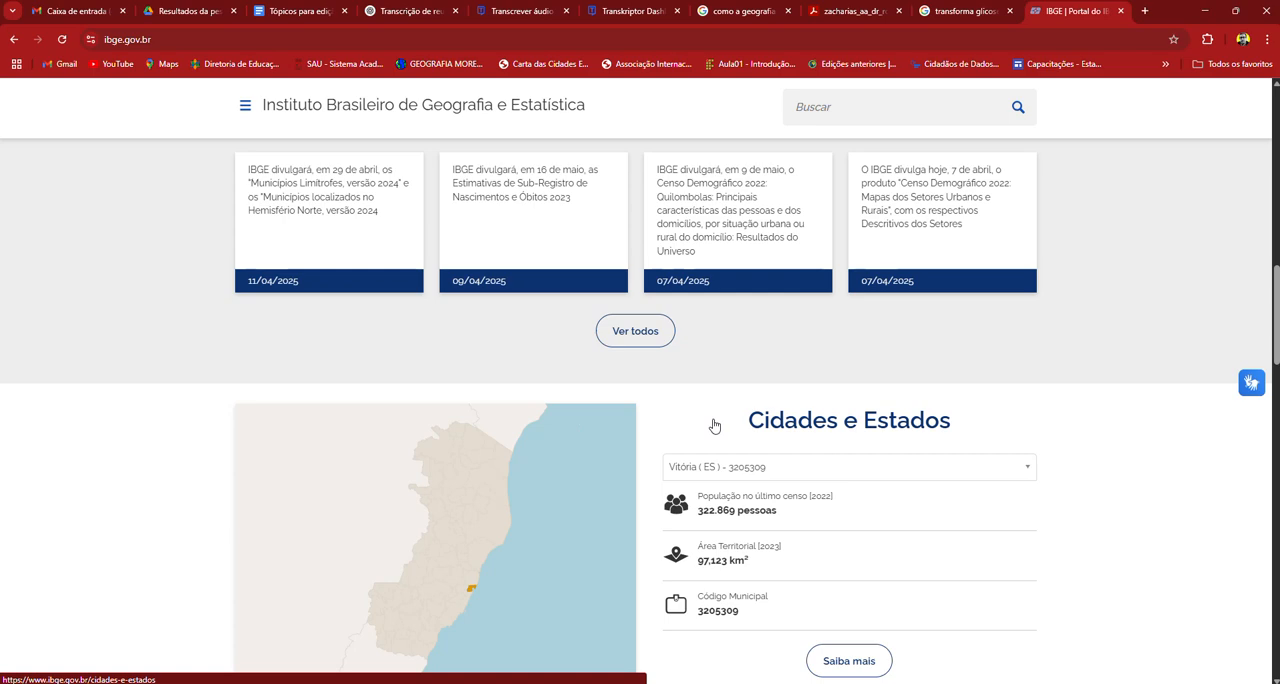
scroll(714, 425, down, 4)
scroll(714, 425, down, 2)
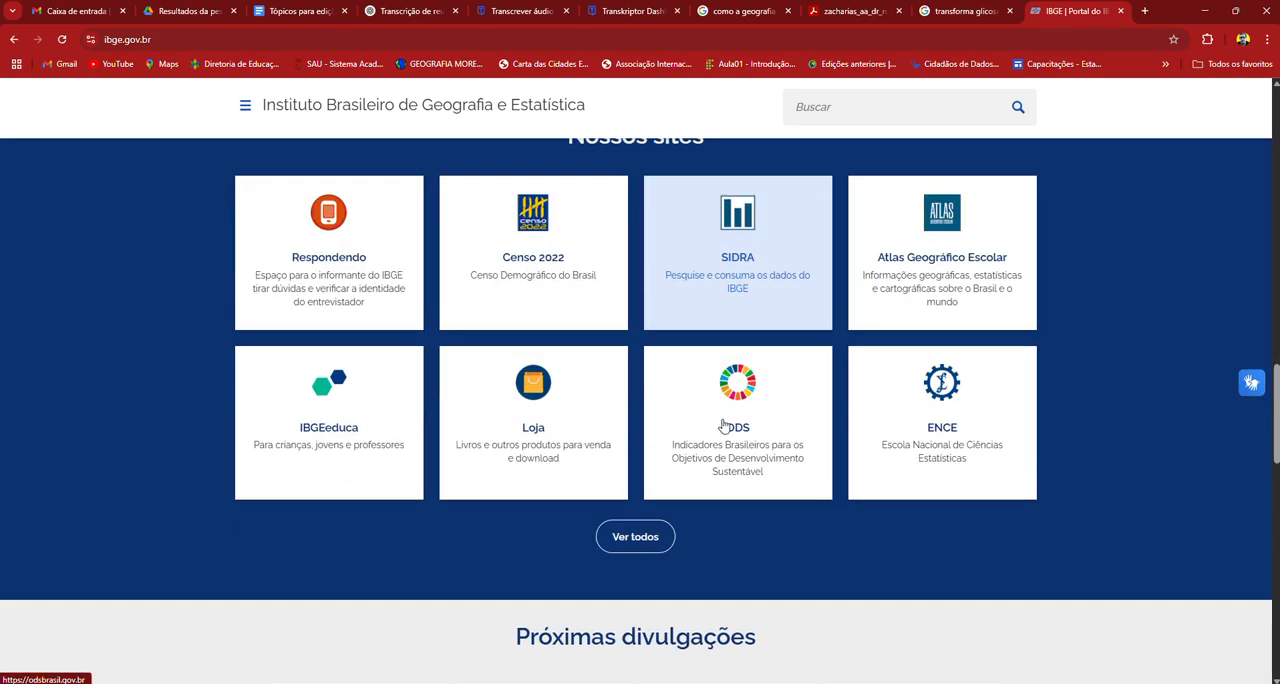
scroll(1008, 373, up, 5)
scroll(1008, 373, up, 15)
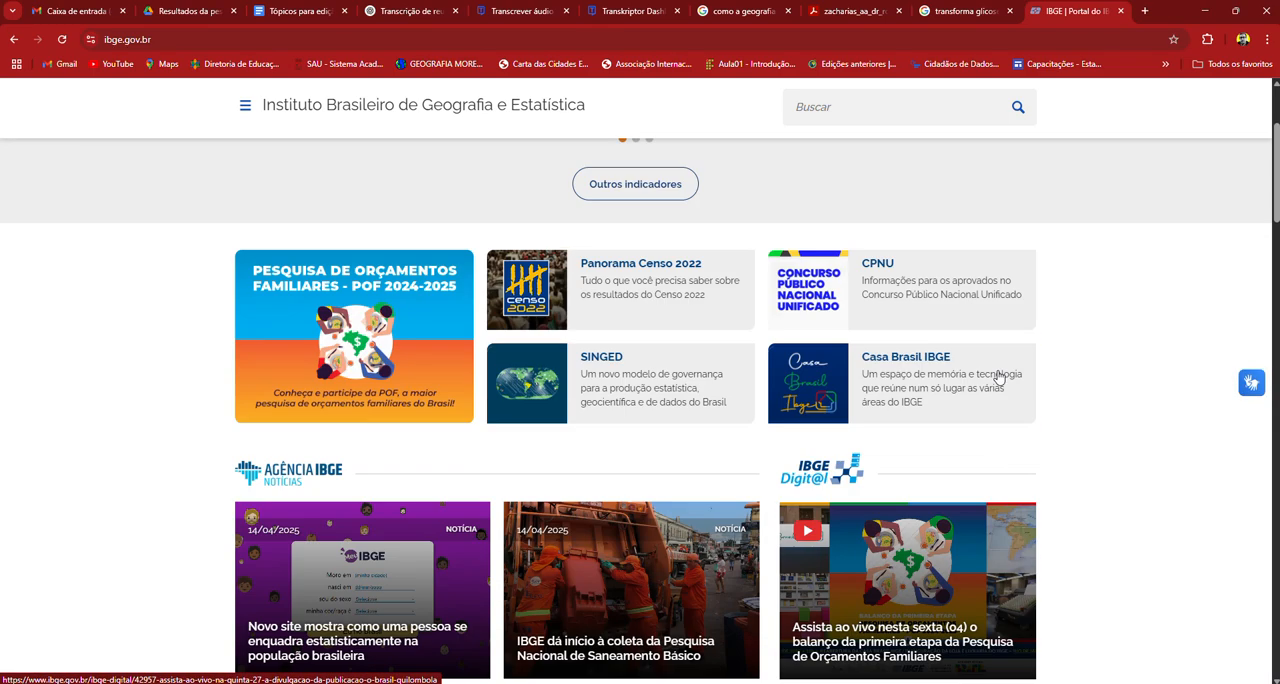
click(862, 170)
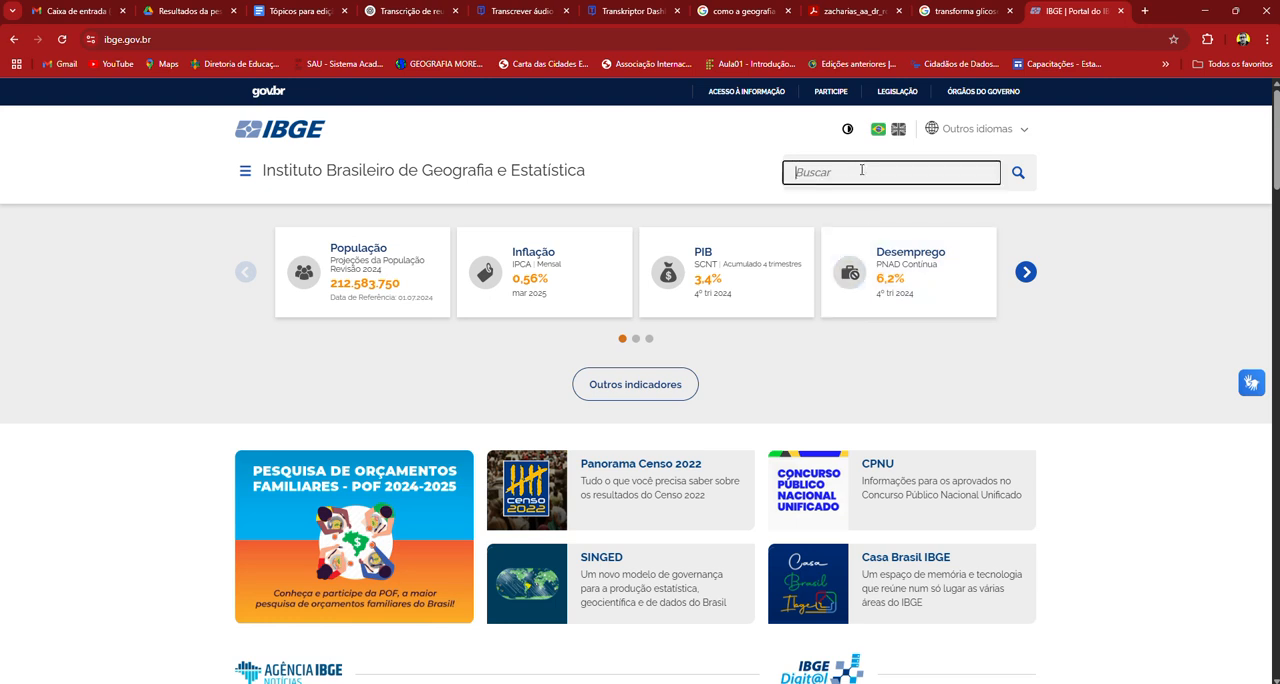
click(241, 176)
mouse_move(297, 268)
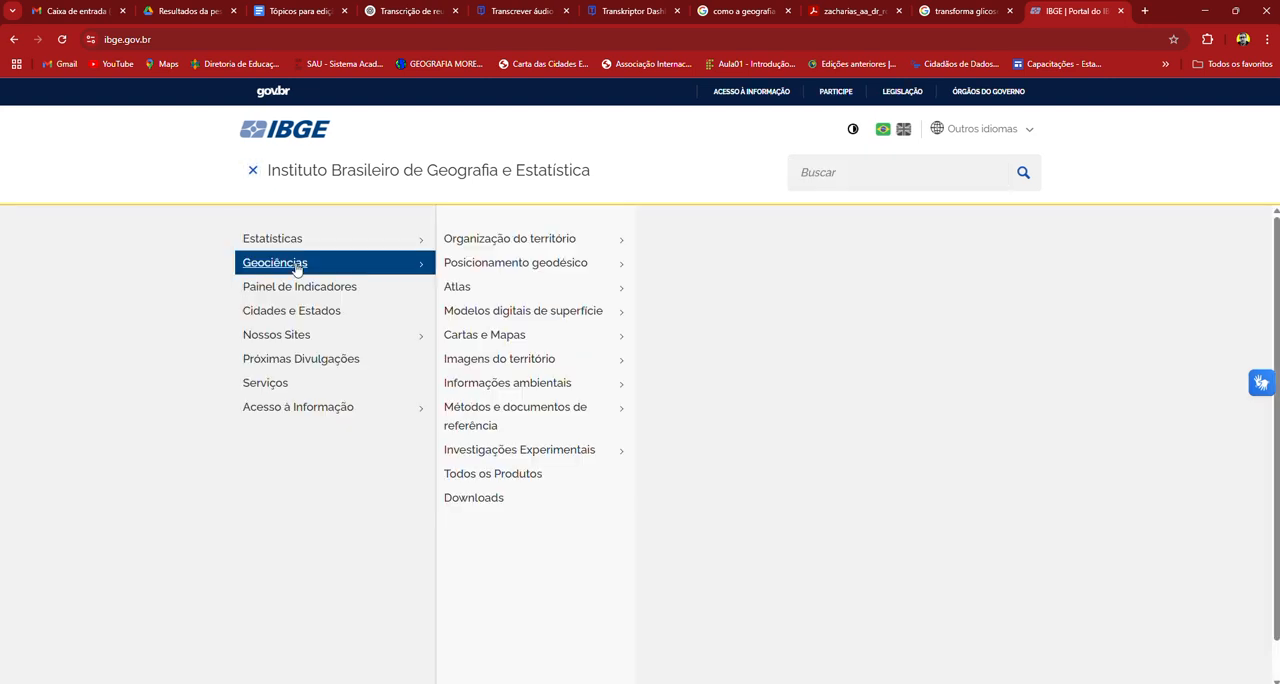
mouse_move(491, 264)
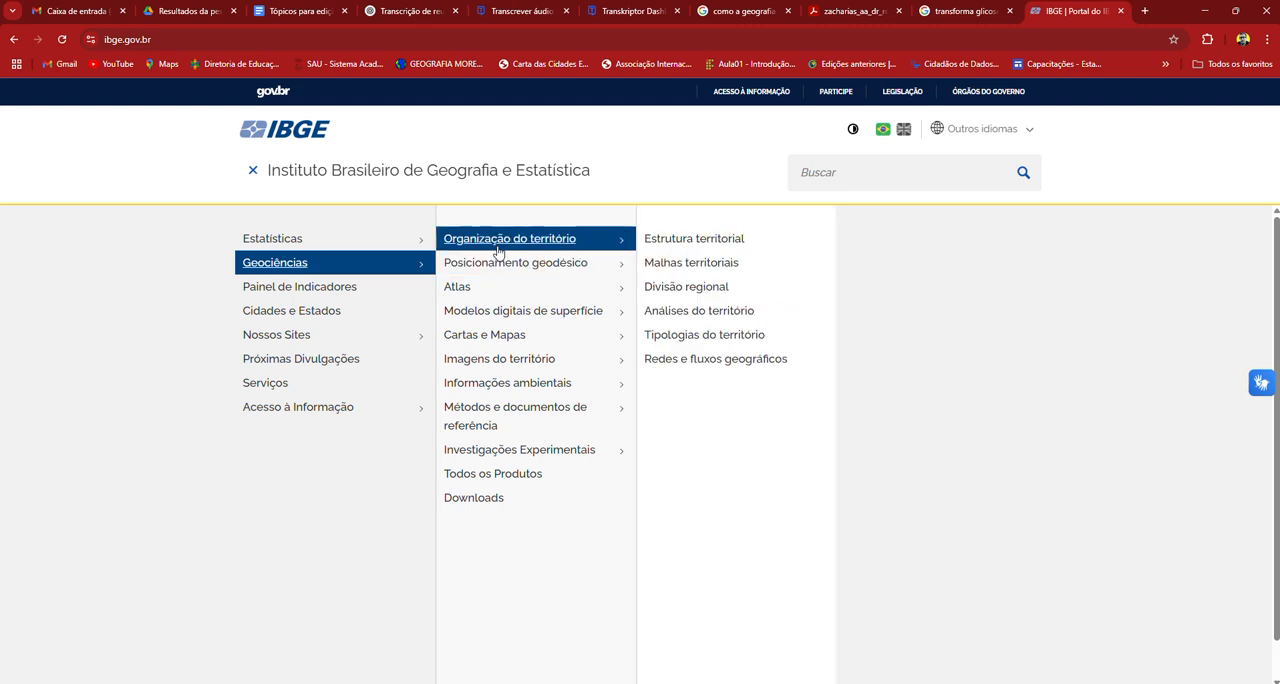
mouse_move(525, 363)
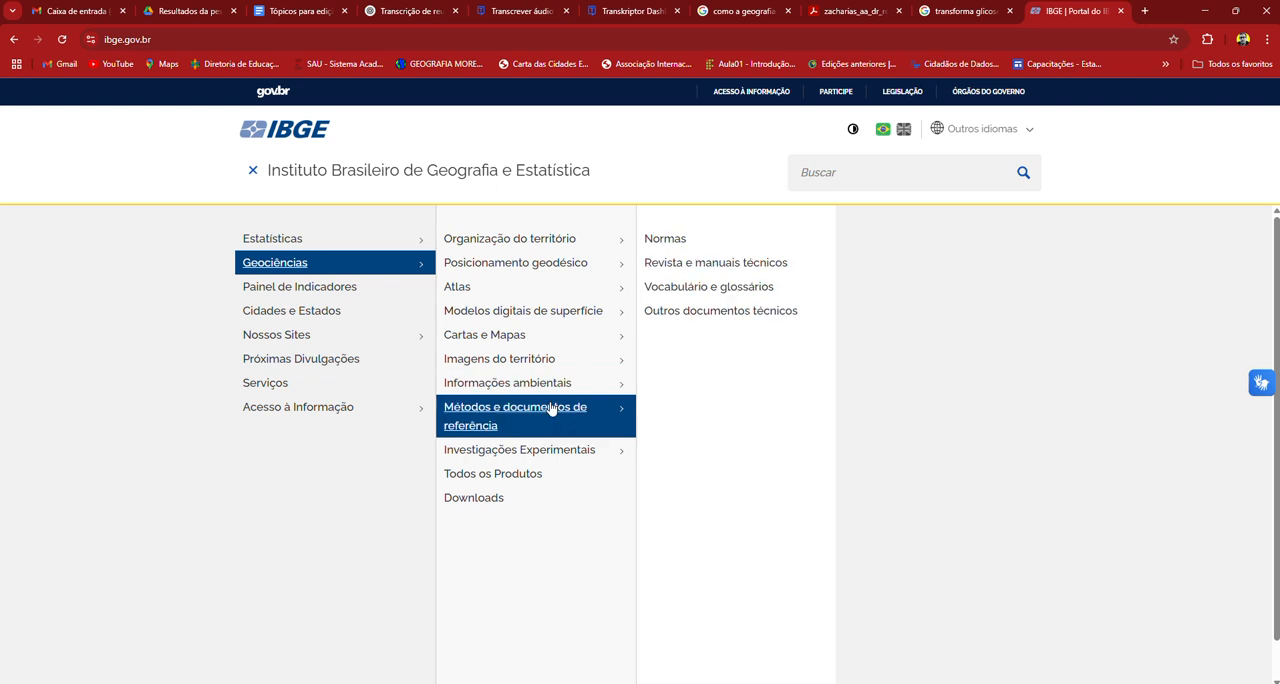
click(486, 498)
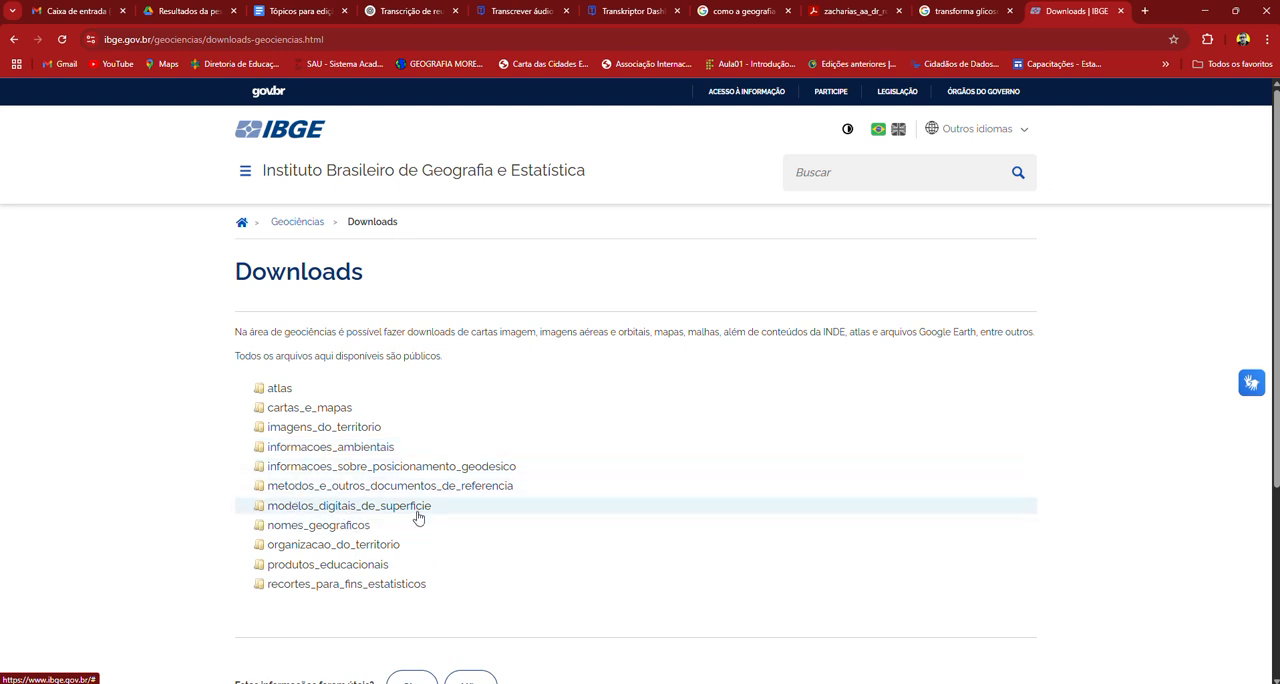
Step: Expand the download tree through organizacao_do_territorio and malhas_territoriais to malhas_municipais
click(377, 548)
scroll(426, 463, down, 2)
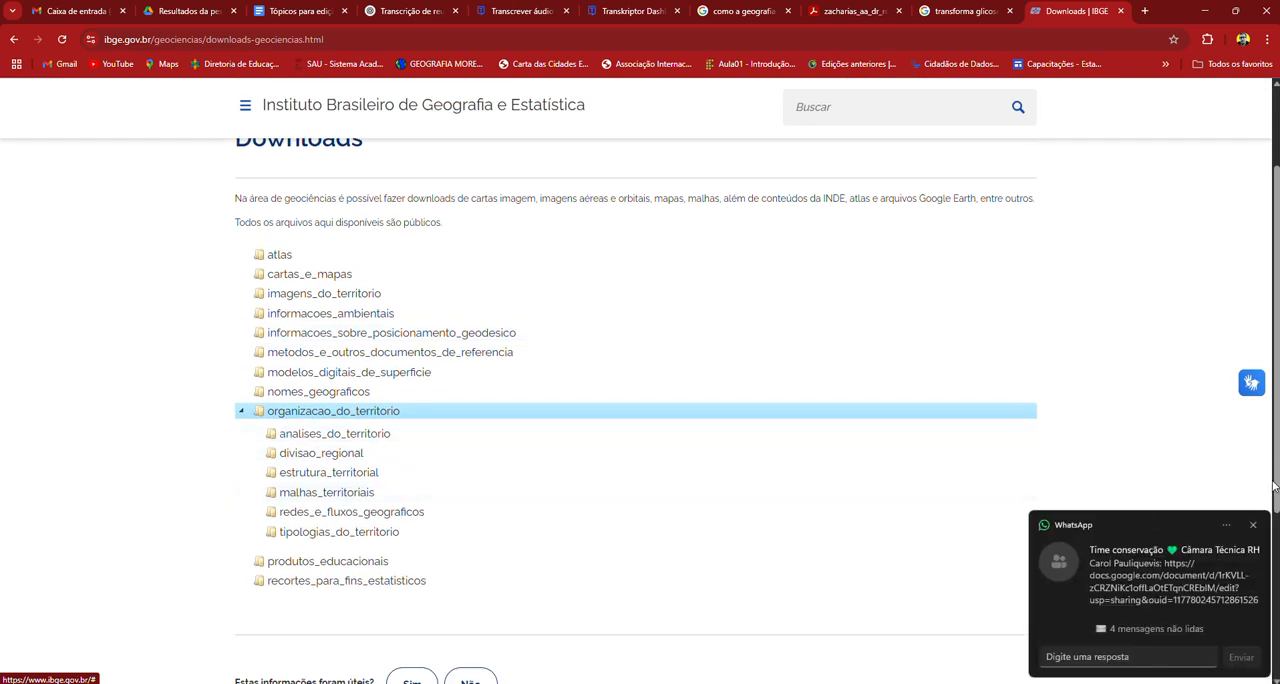
click(346, 493)
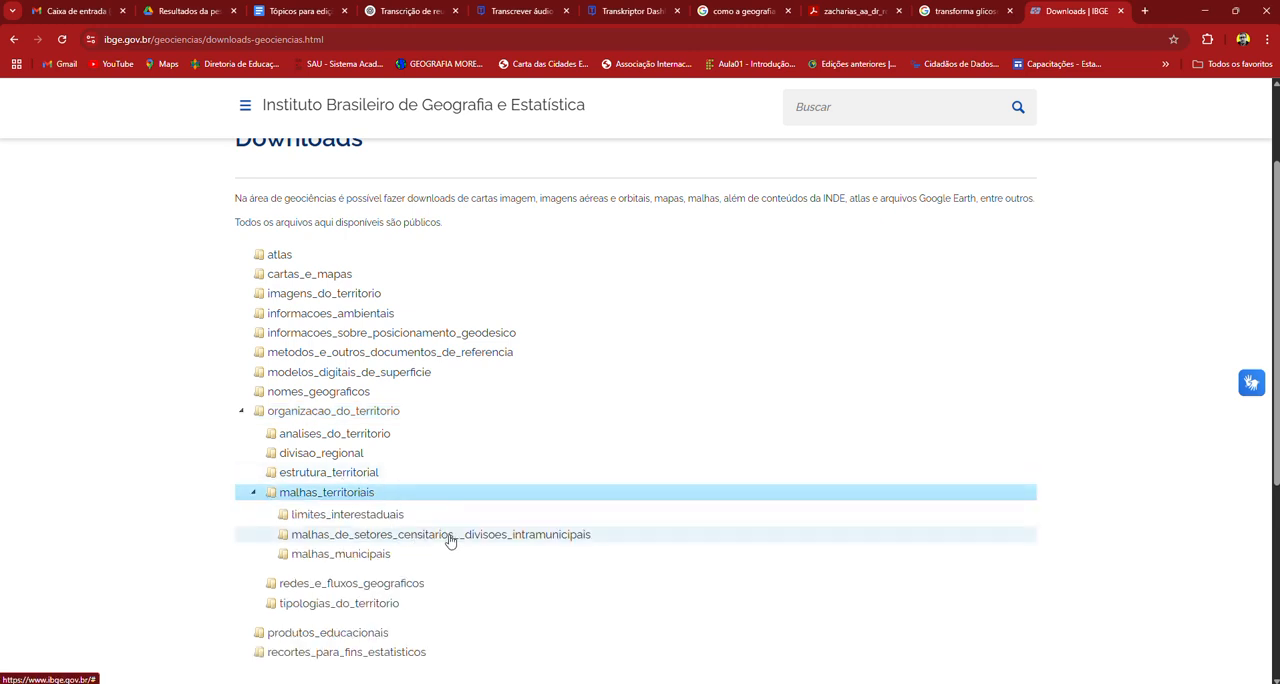
click(364, 556)
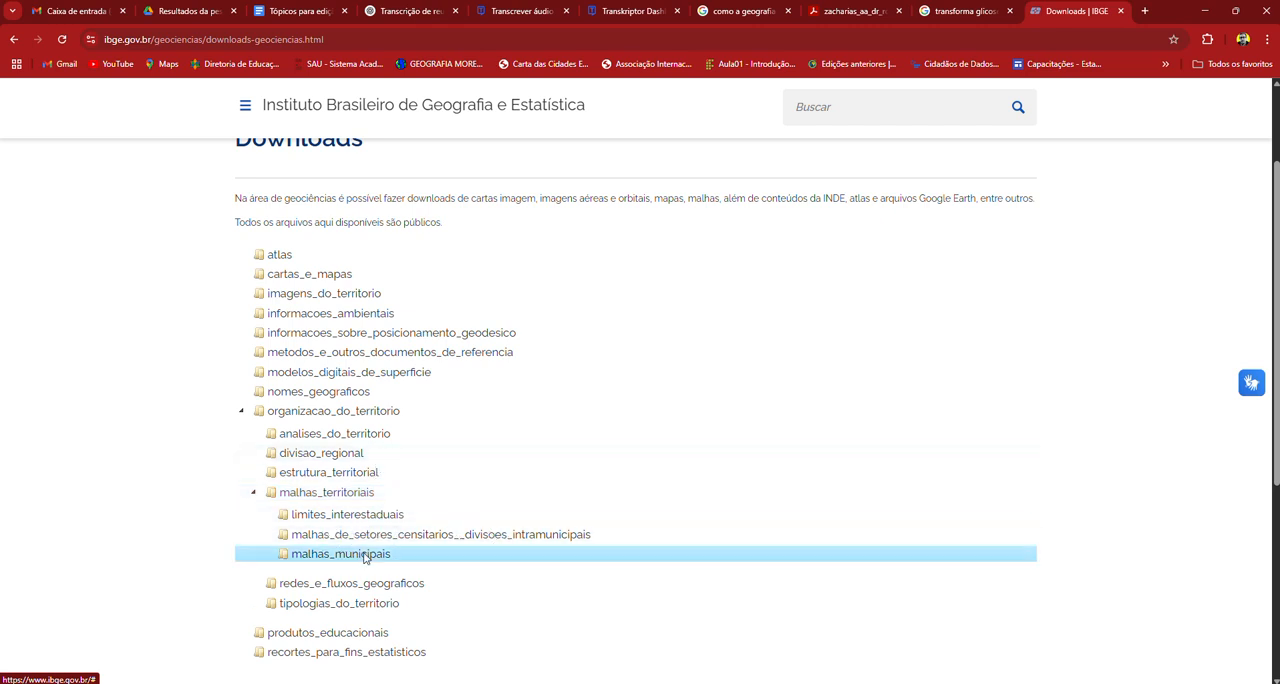
Step: Download MS_Municipios_2023.zip and MS_UF_2023.zip from the MS folder under municipio_2023 > UFs
scroll(451, 472, down, 4)
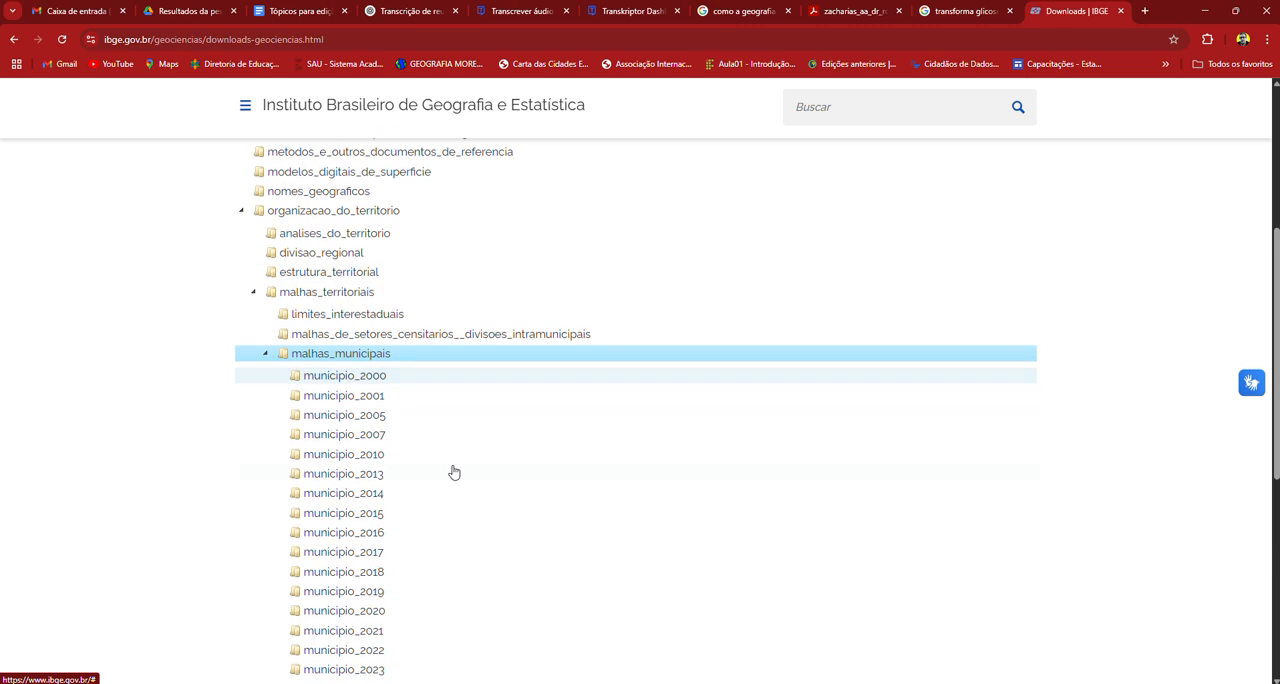
click(375, 474)
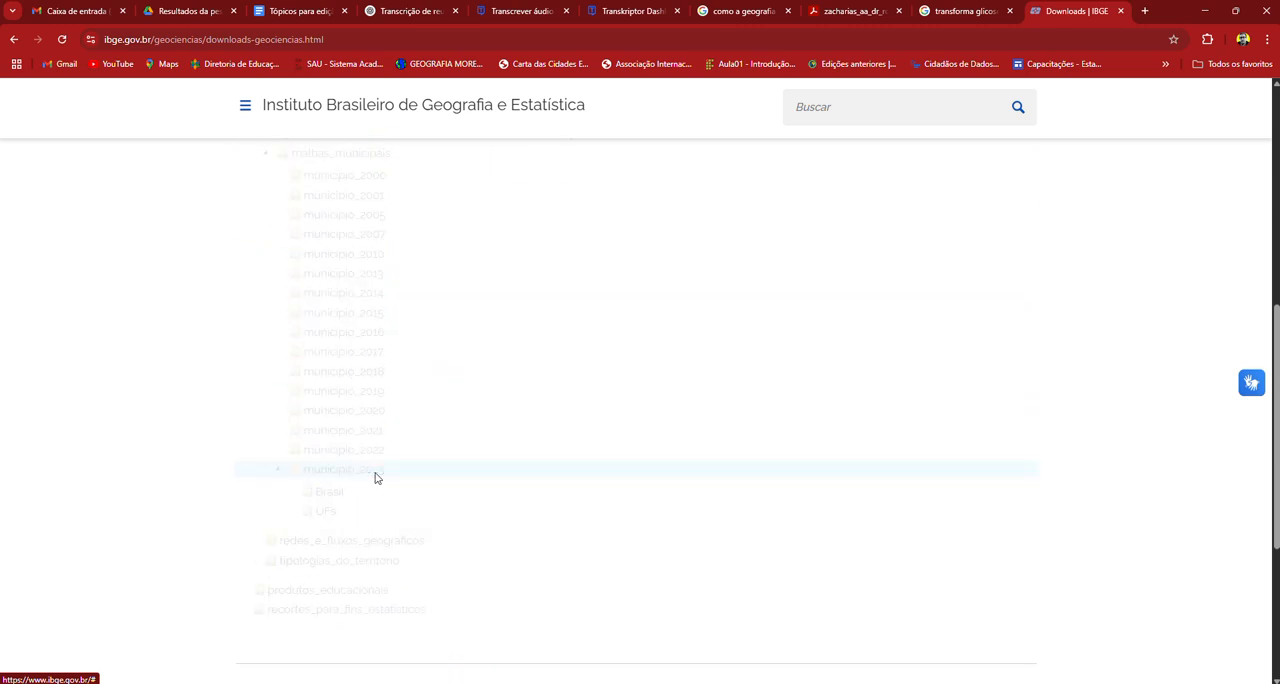
click(325, 510)
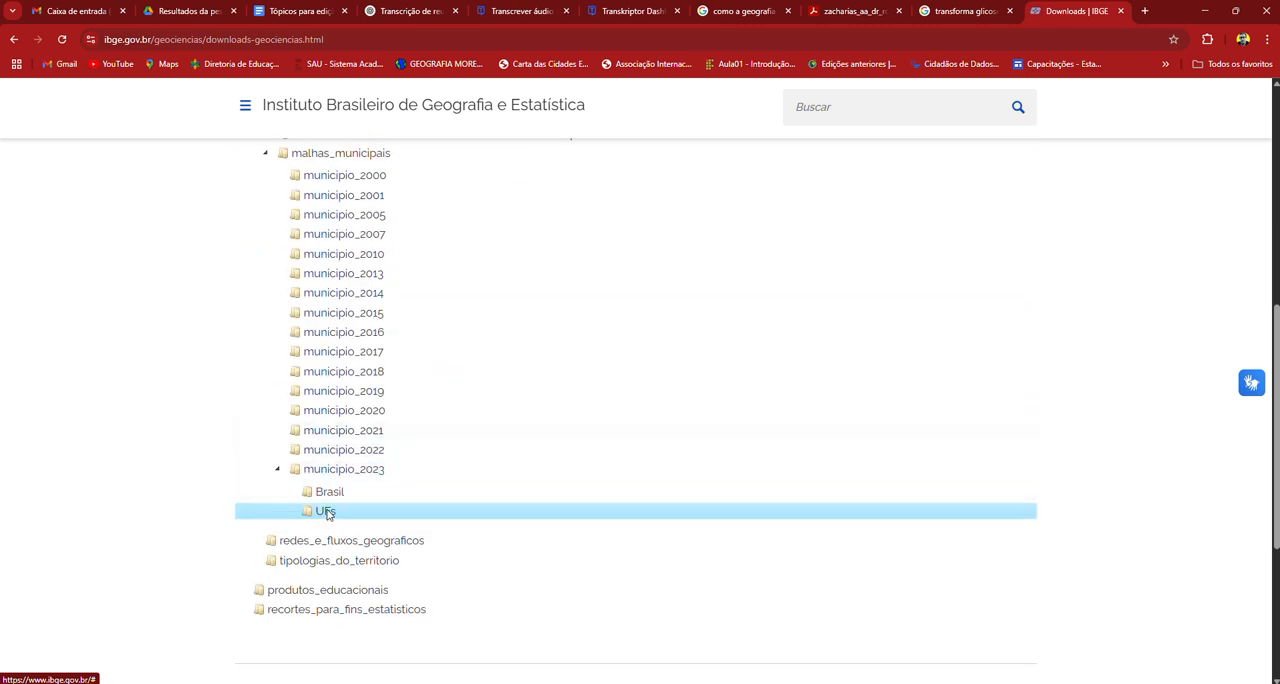
scroll(405, 400, down, 2)
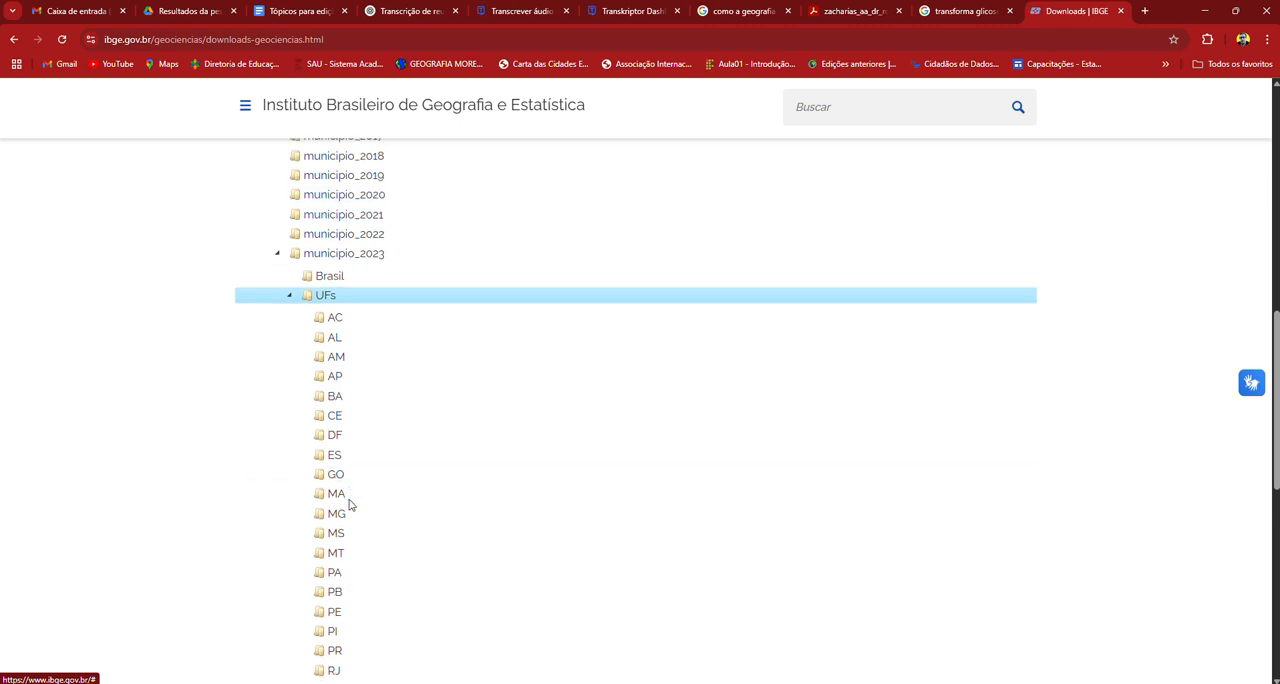
scroll(350, 495, down, 1)
click(340, 417)
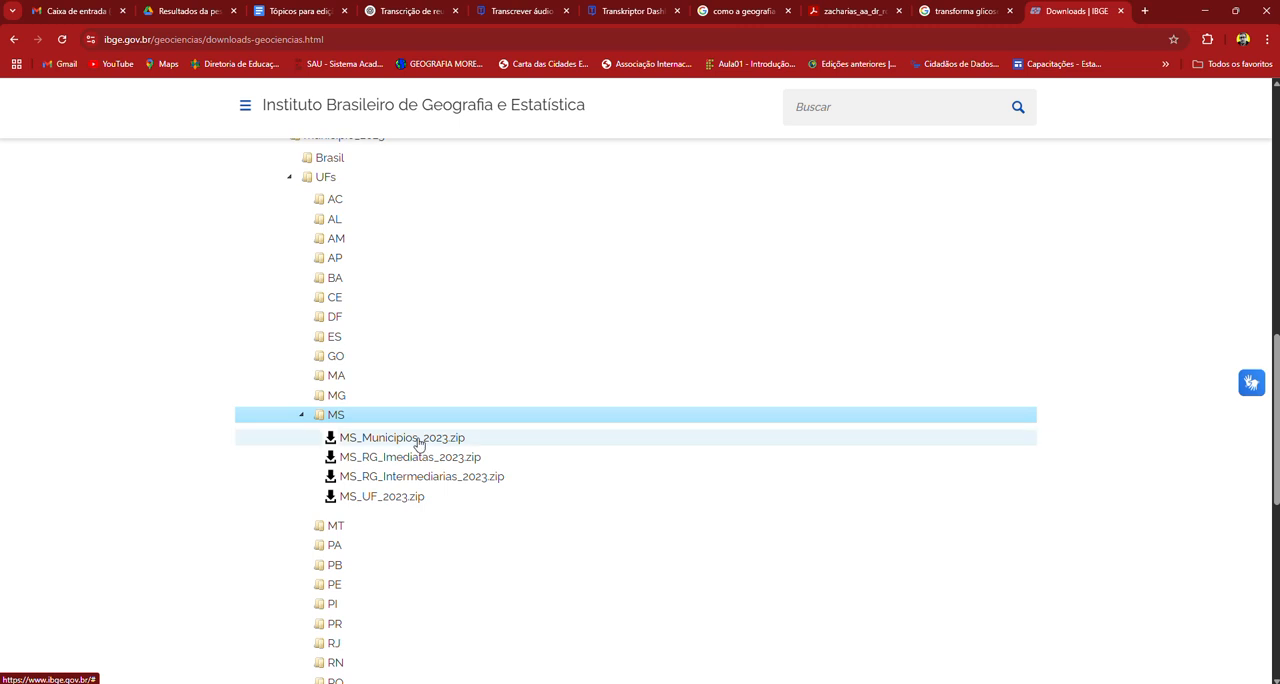
click(419, 440)
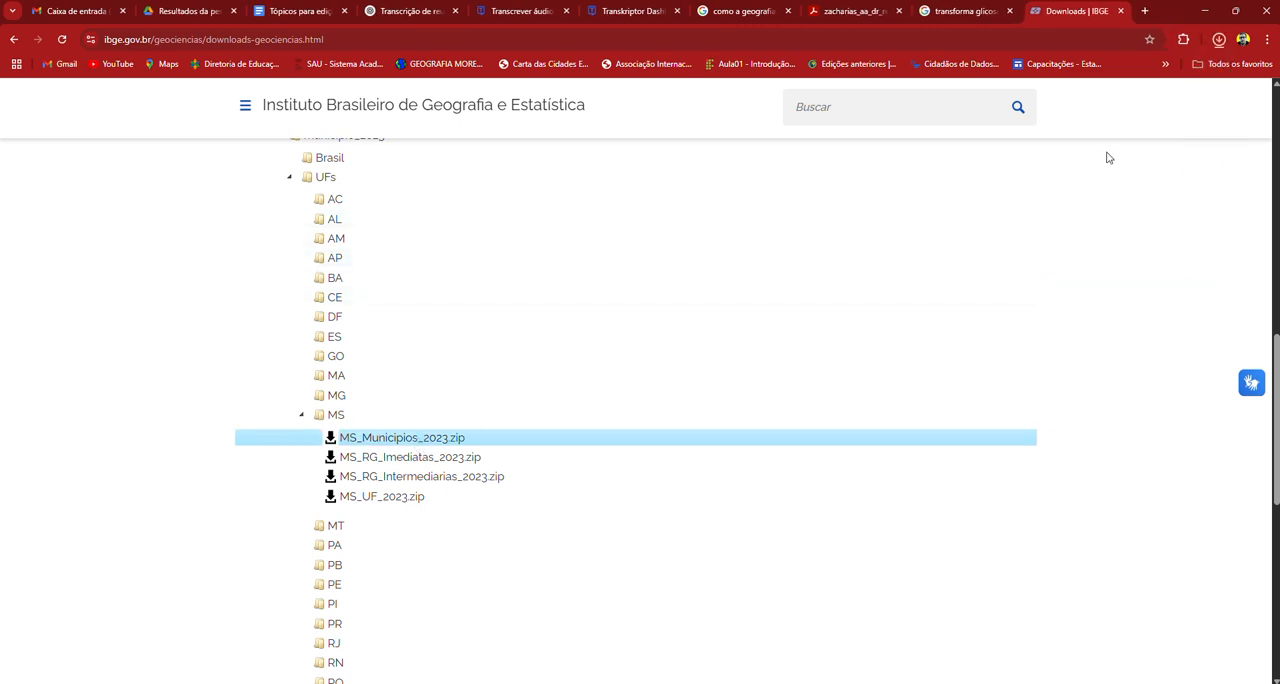
click(413, 502)
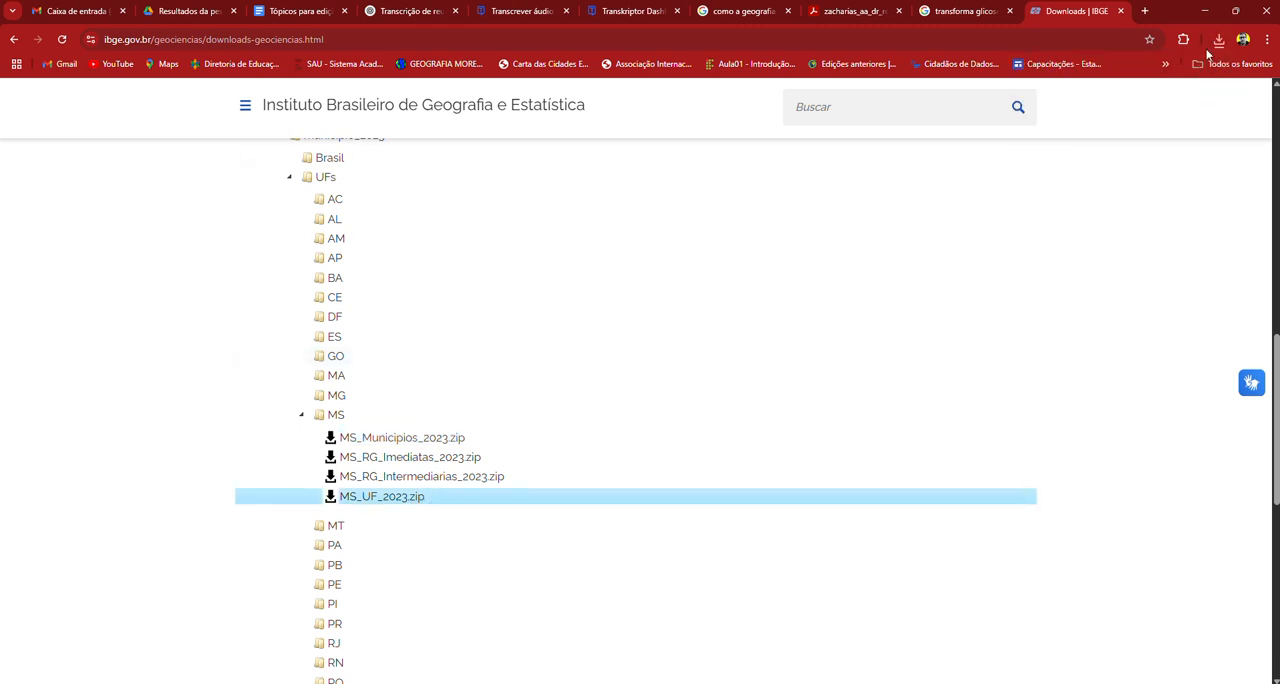
Step: Leave the browser, switch to File Explorer, and select the MS_Municipios_2023 and MS_UF_2023 archives in the Downloads folder
click(1205, 10)
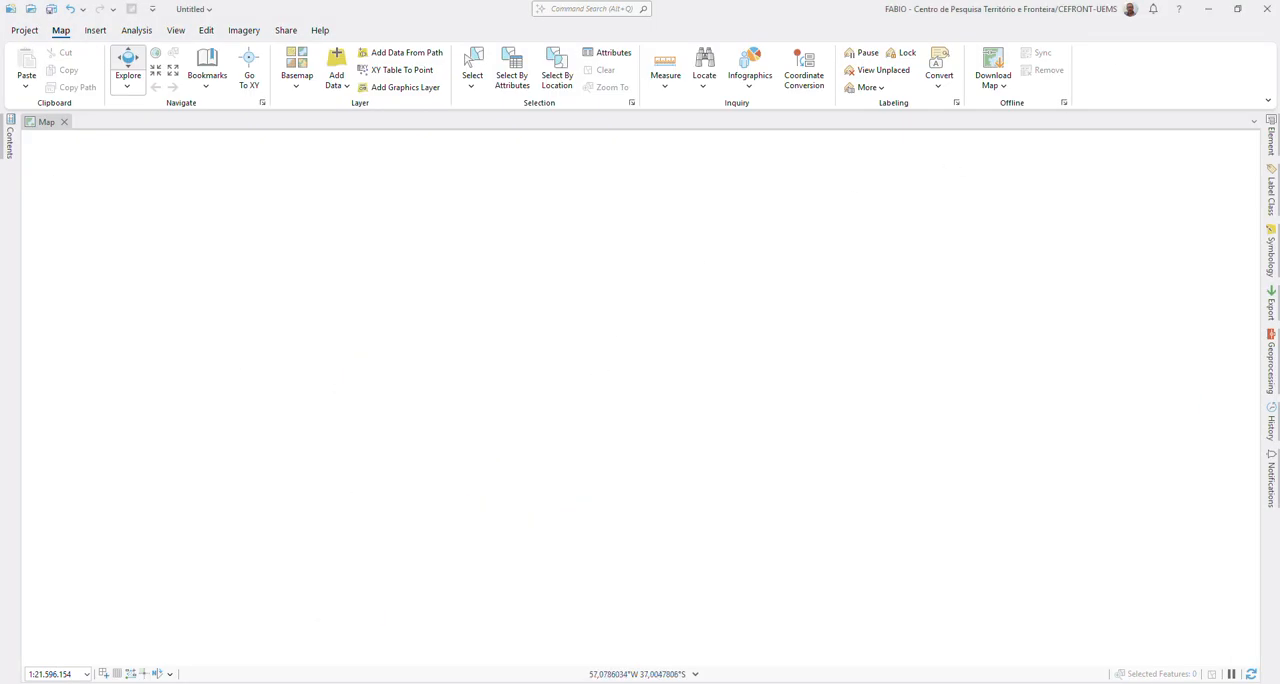
mouse_move(555, 682)
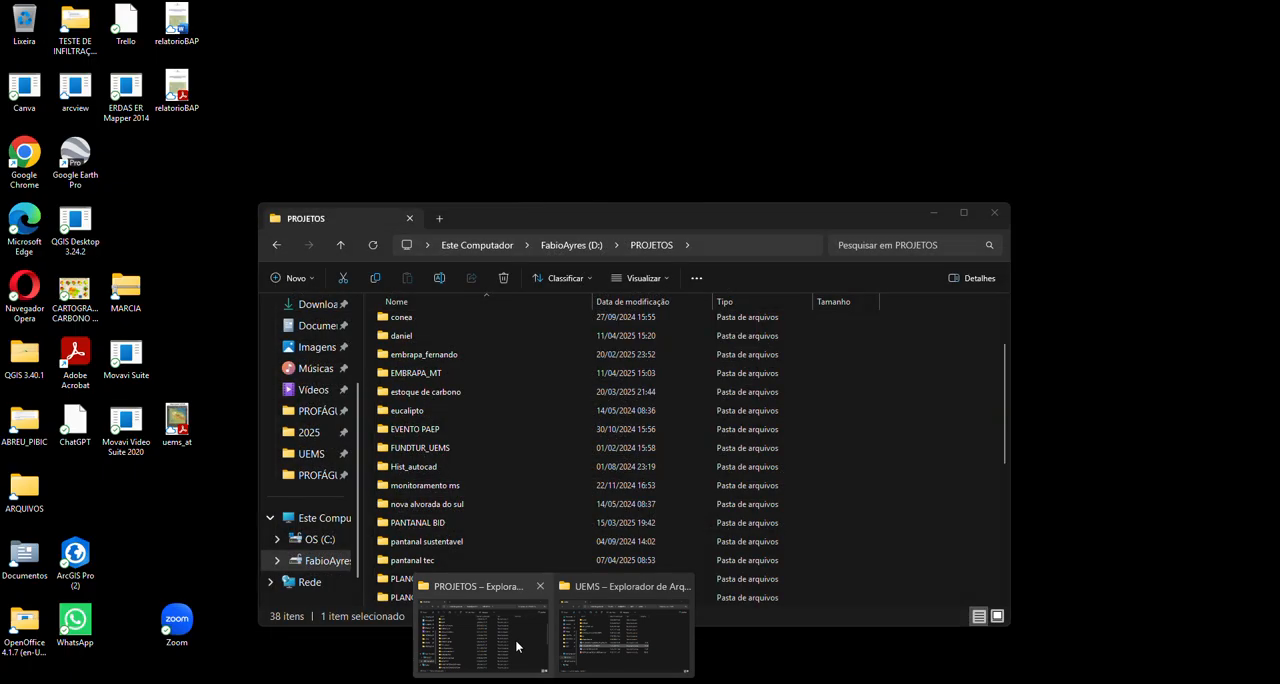
click(515, 639)
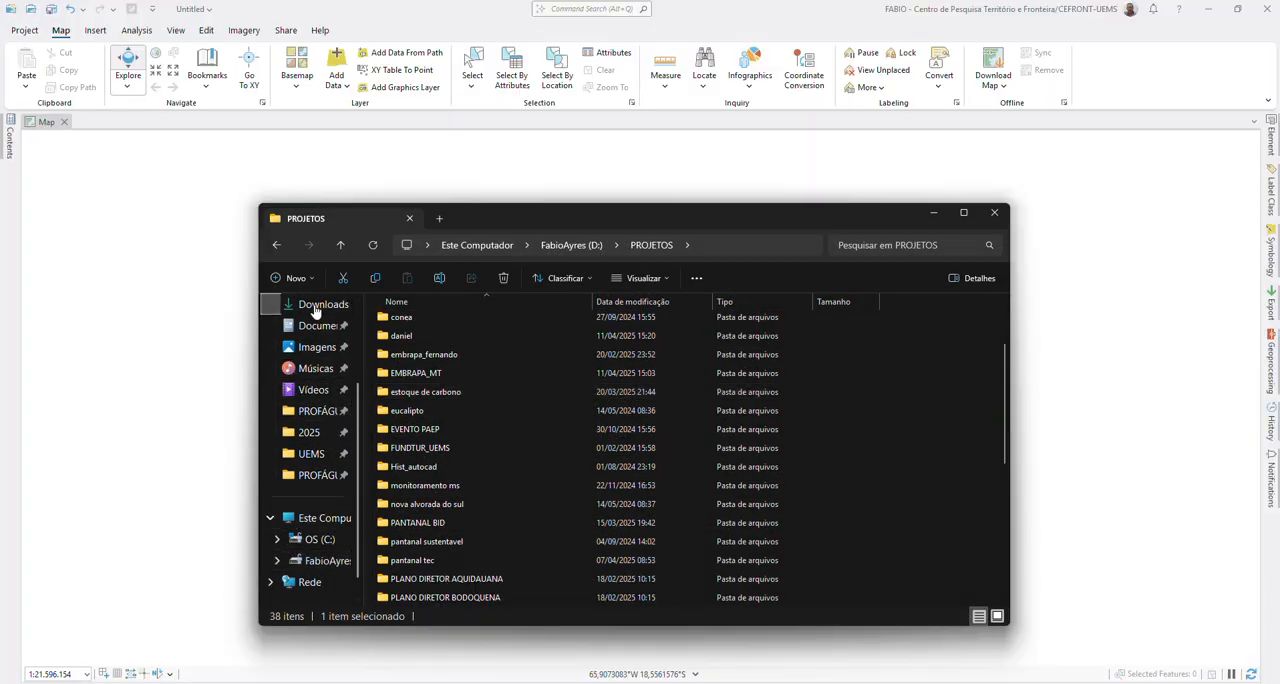
click(322, 305)
click(425, 360)
ctrl+click(428, 378)
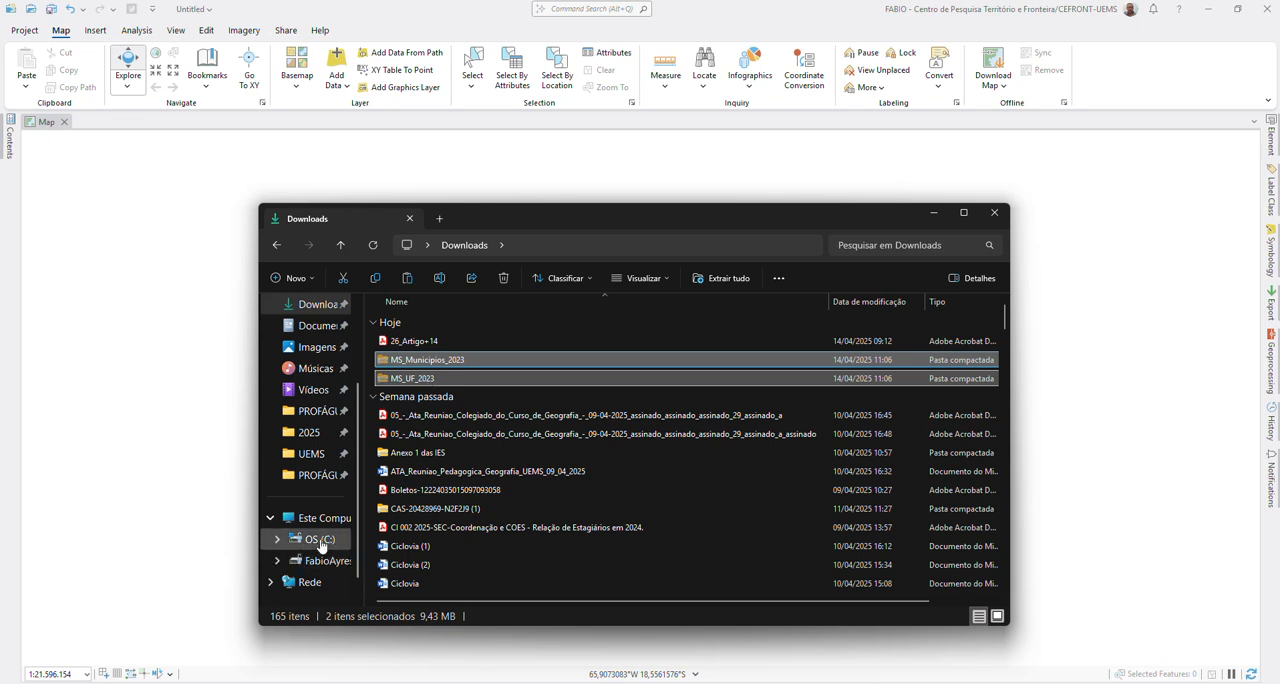
Step: Browse drive C: to ARQUIVOS > 2025 > PPGEO > disciplinas > Geotecnologias aplicadas às dinâmicas socioambientais > shapefile
click(319, 540)
double_click(409, 343)
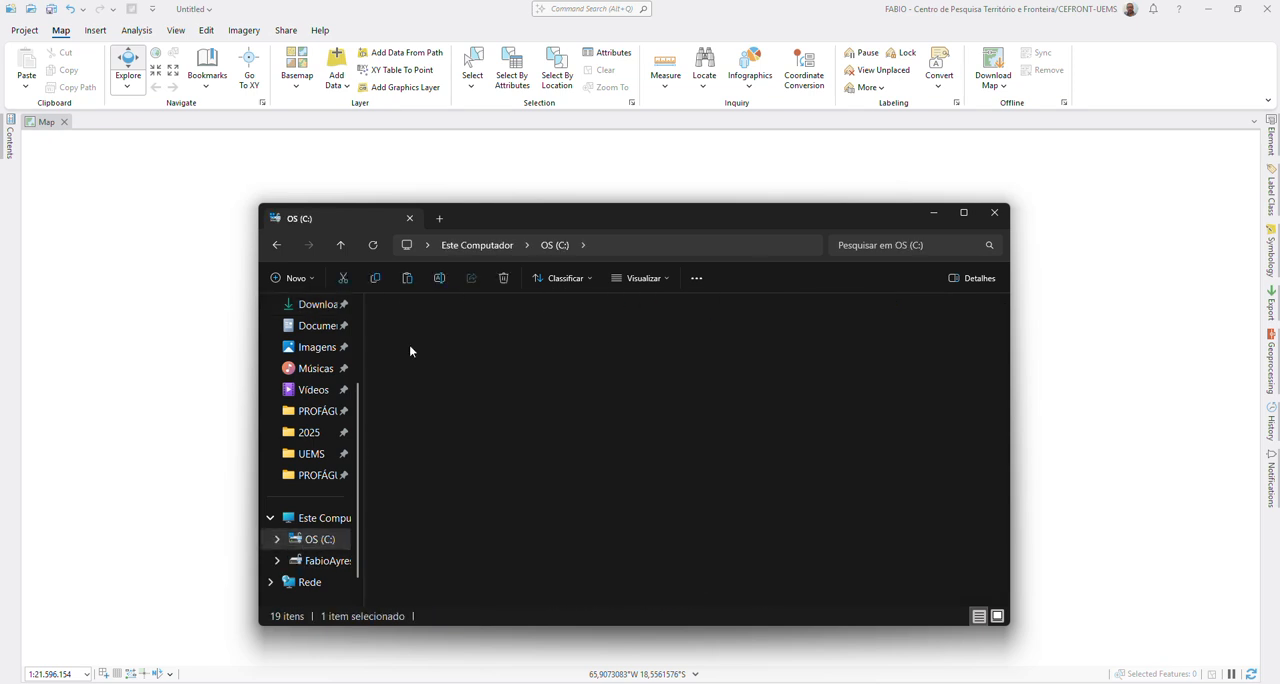
double_click(406, 365)
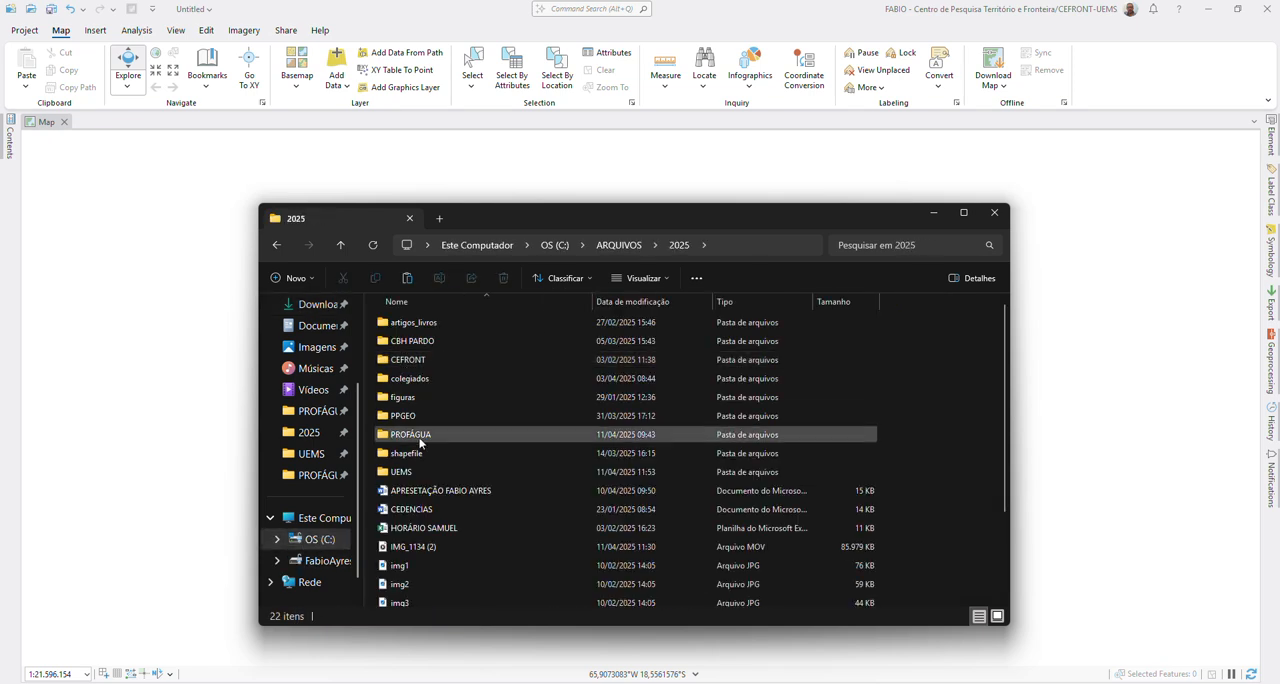
double_click(413, 416)
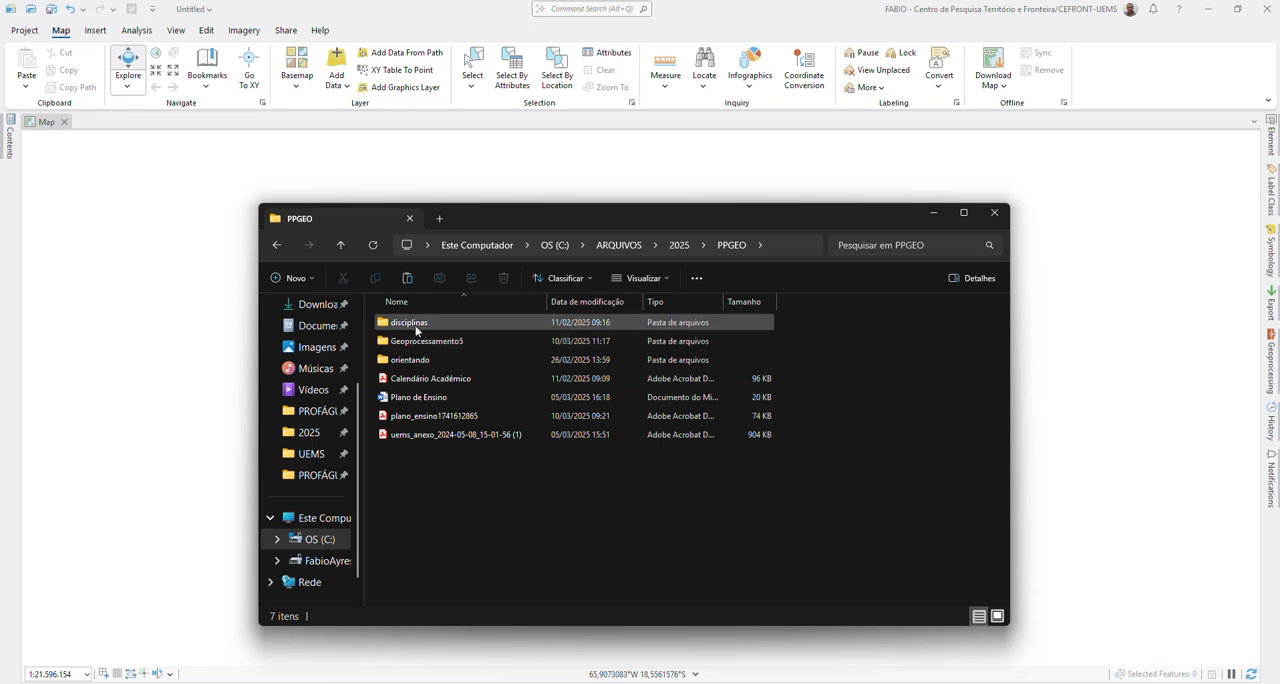
double_click(413, 325)
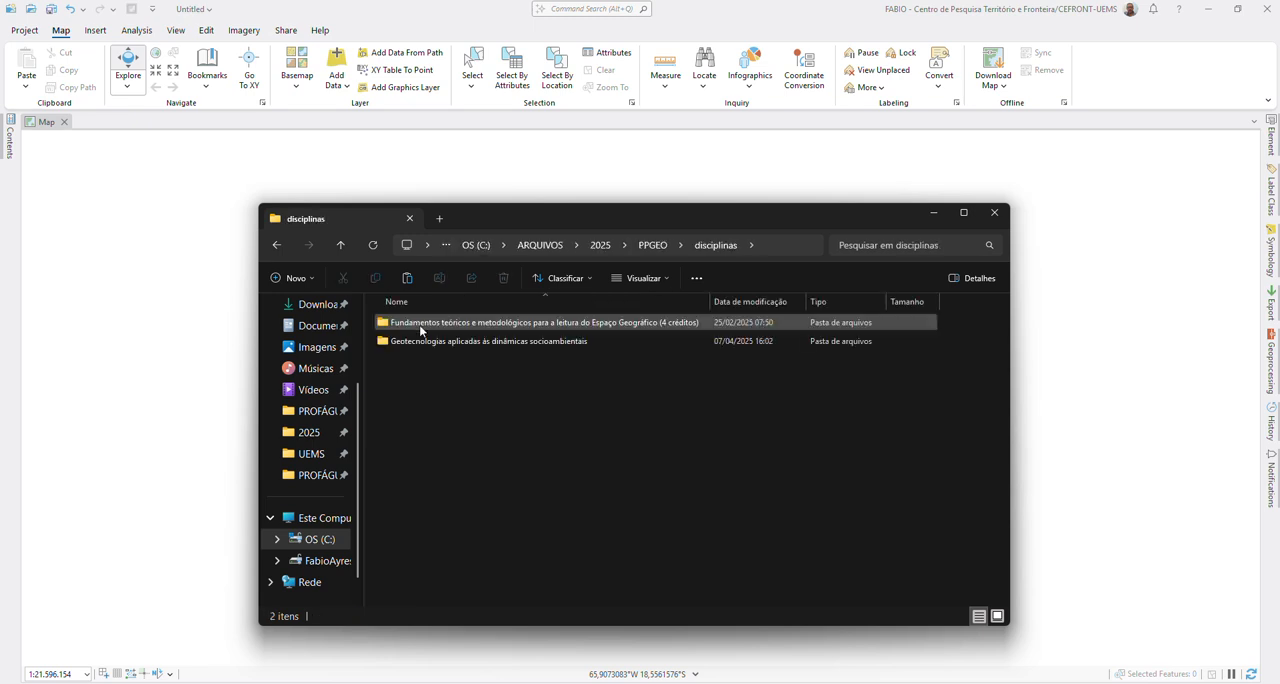
double_click(421, 342)
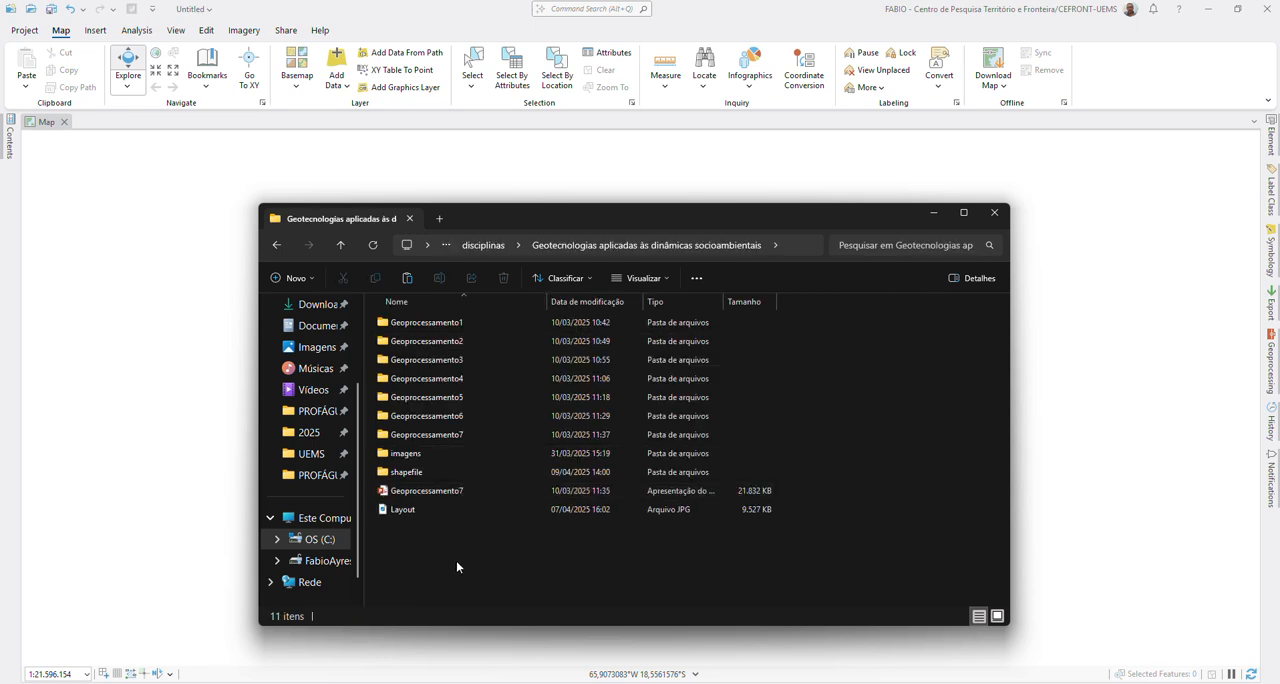
double_click(406, 471)
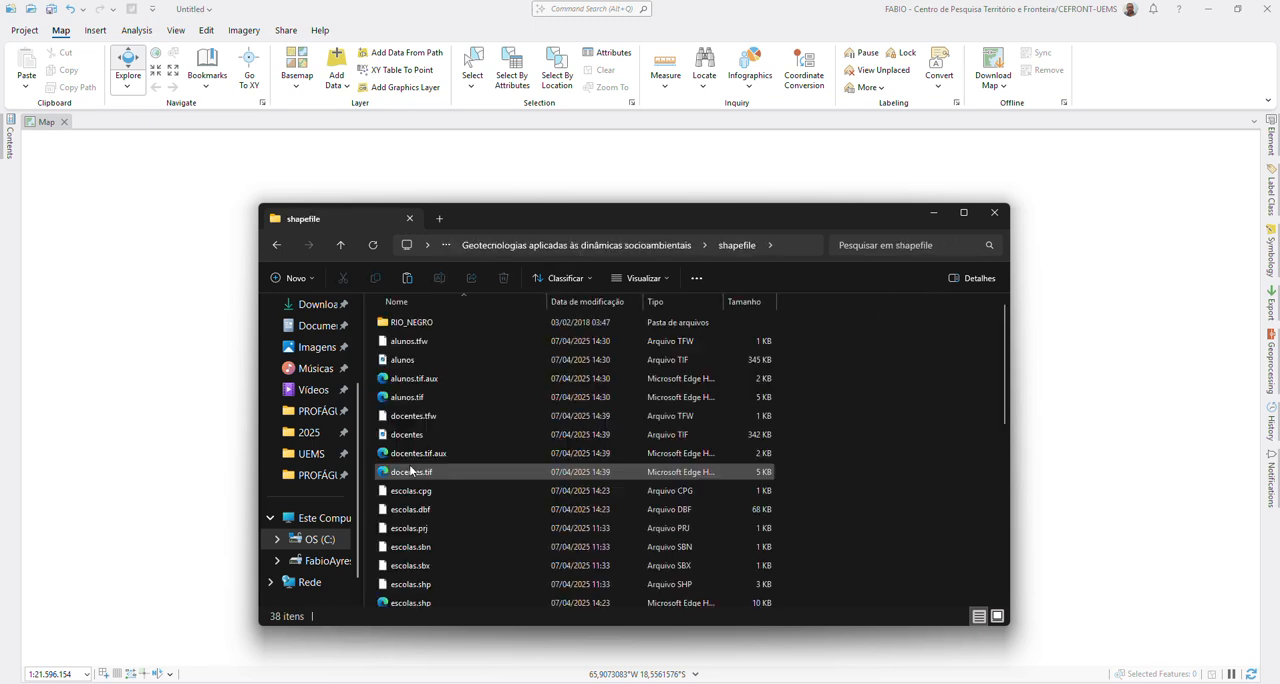
Step: Create a folder named ibge inside the shapefile folder and paste the MS_Municipios_2023 and MS_UF_2023 archives into it
right_click(873, 362)
mouse_move(924, 488)
click(1100, 248)
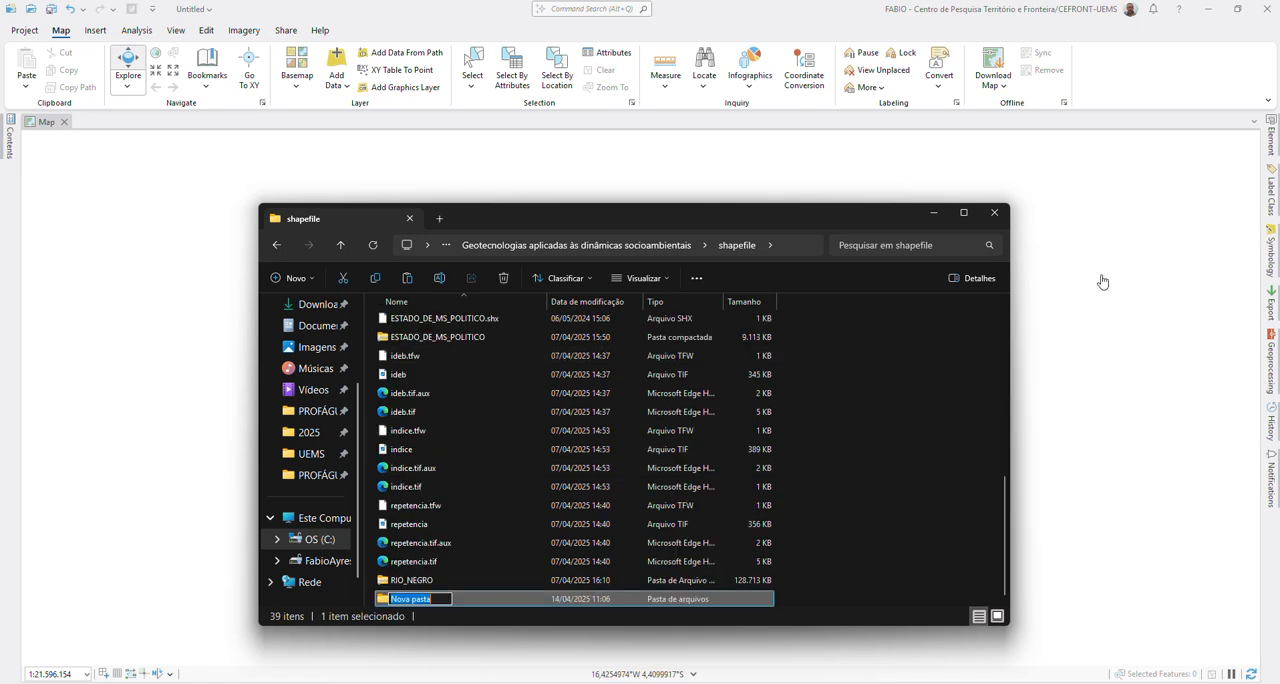
text(ibge)
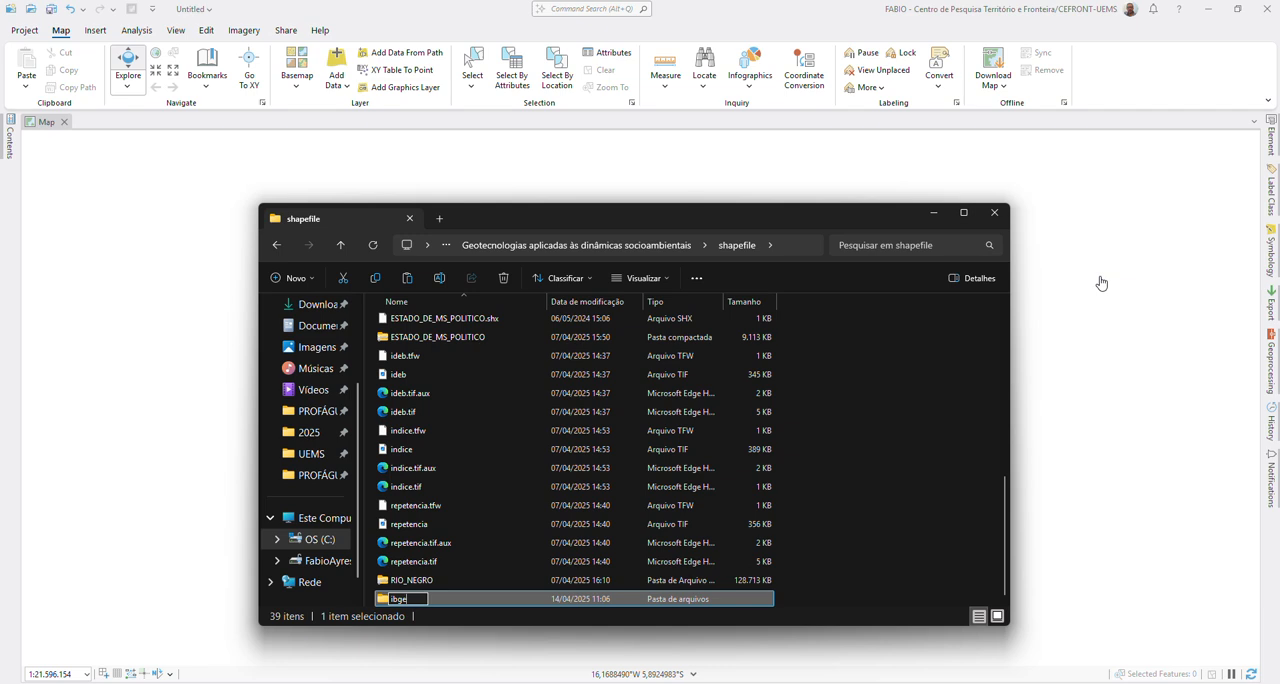
key(Return)
key(Return)
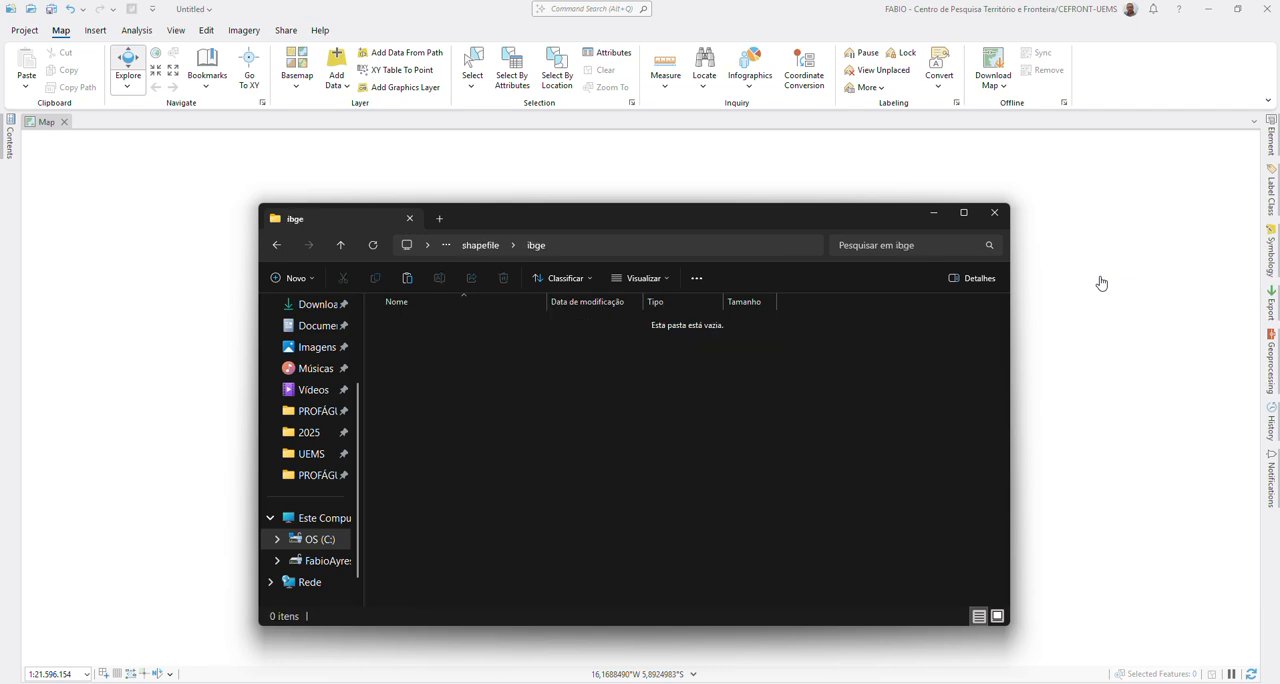
key(ctrl+v)
Step: Extract both archives directly into the ibge folder with 7-Zip, replacing all duplicate files
drag(429, 382, 391, 325)
right_click(391, 326)
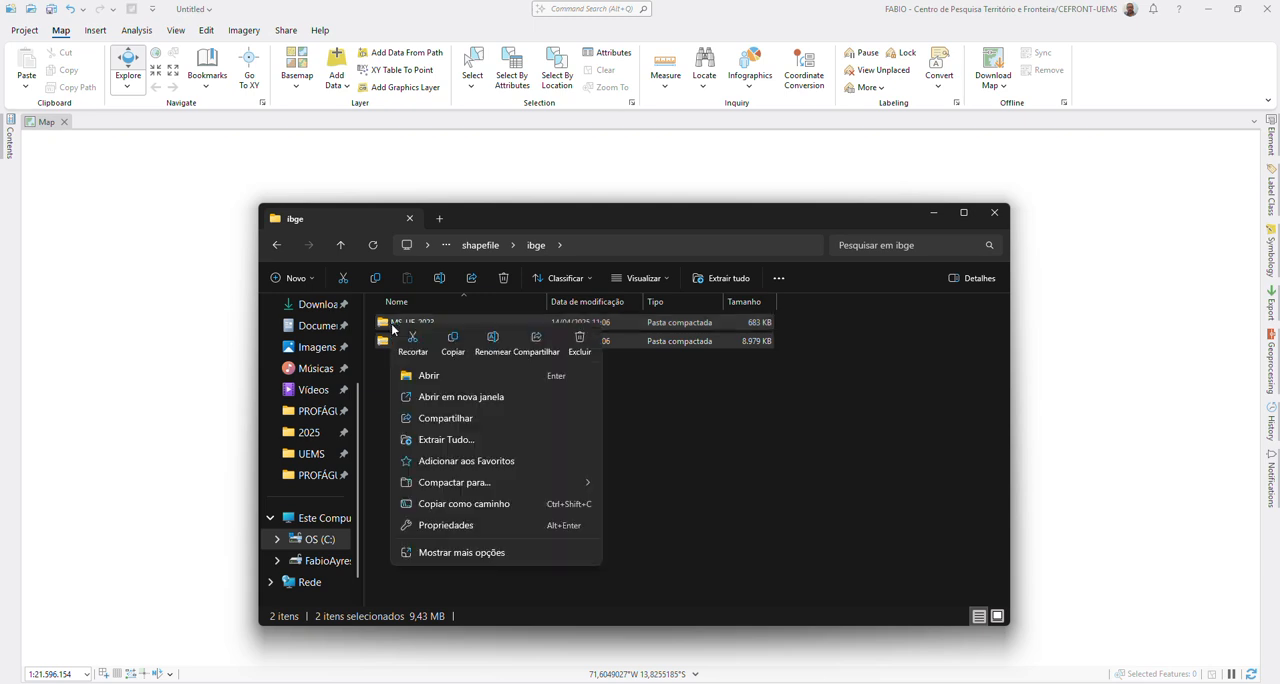
click(480, 554)
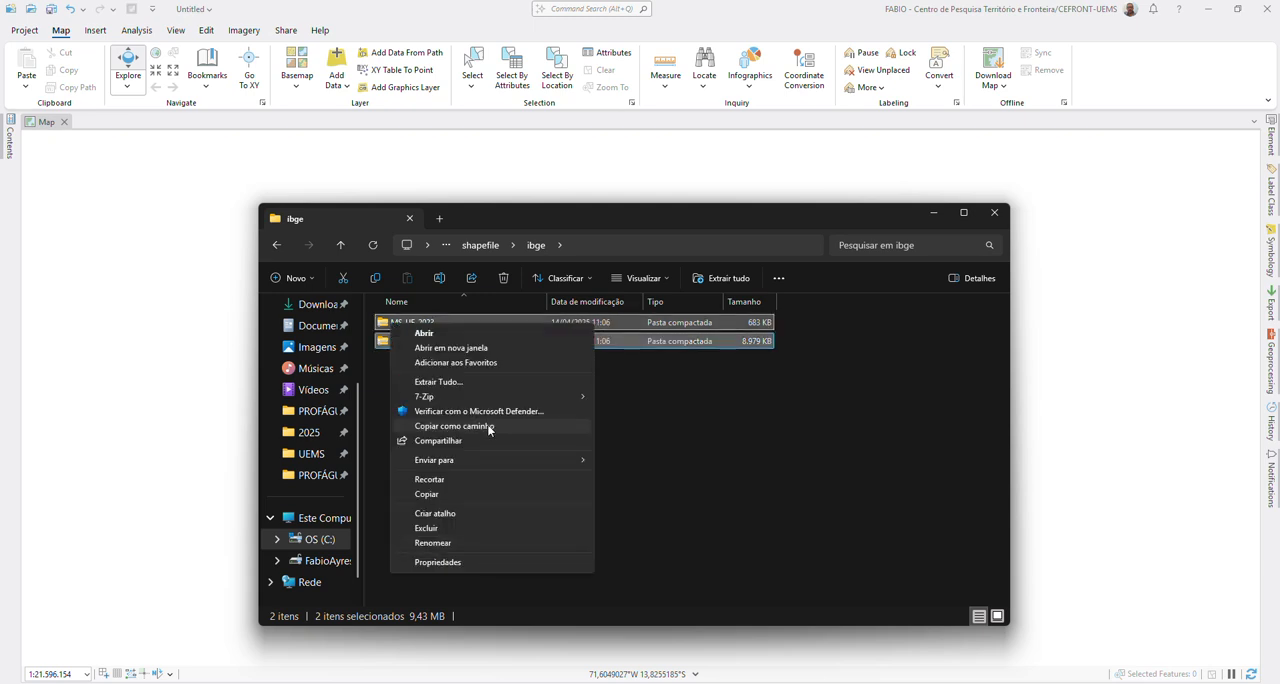
mouse_move(466, 405)
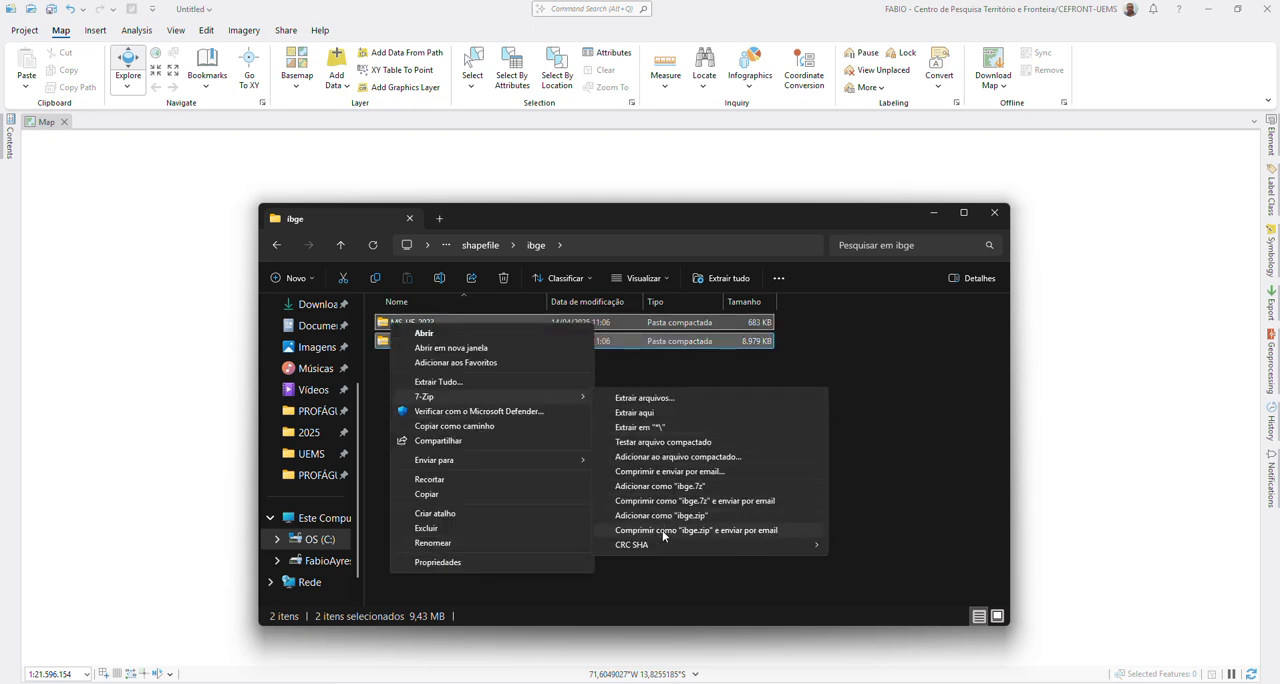
click(648, 429)
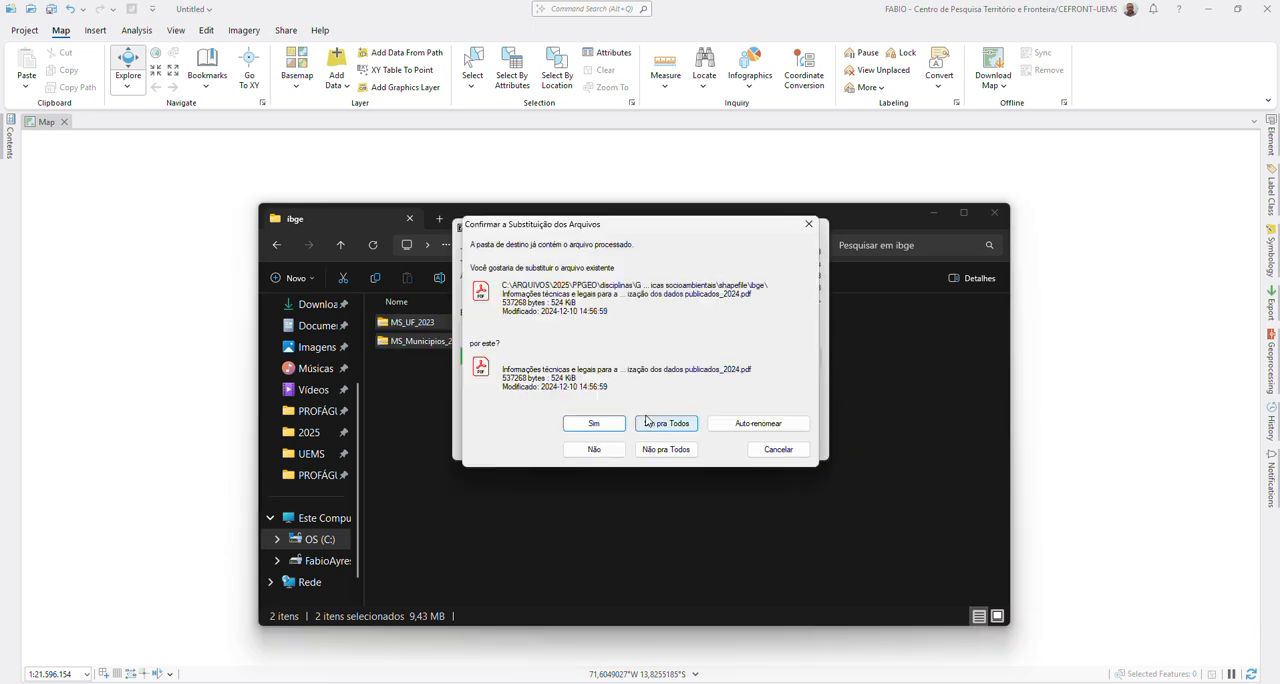
click(650, 427)
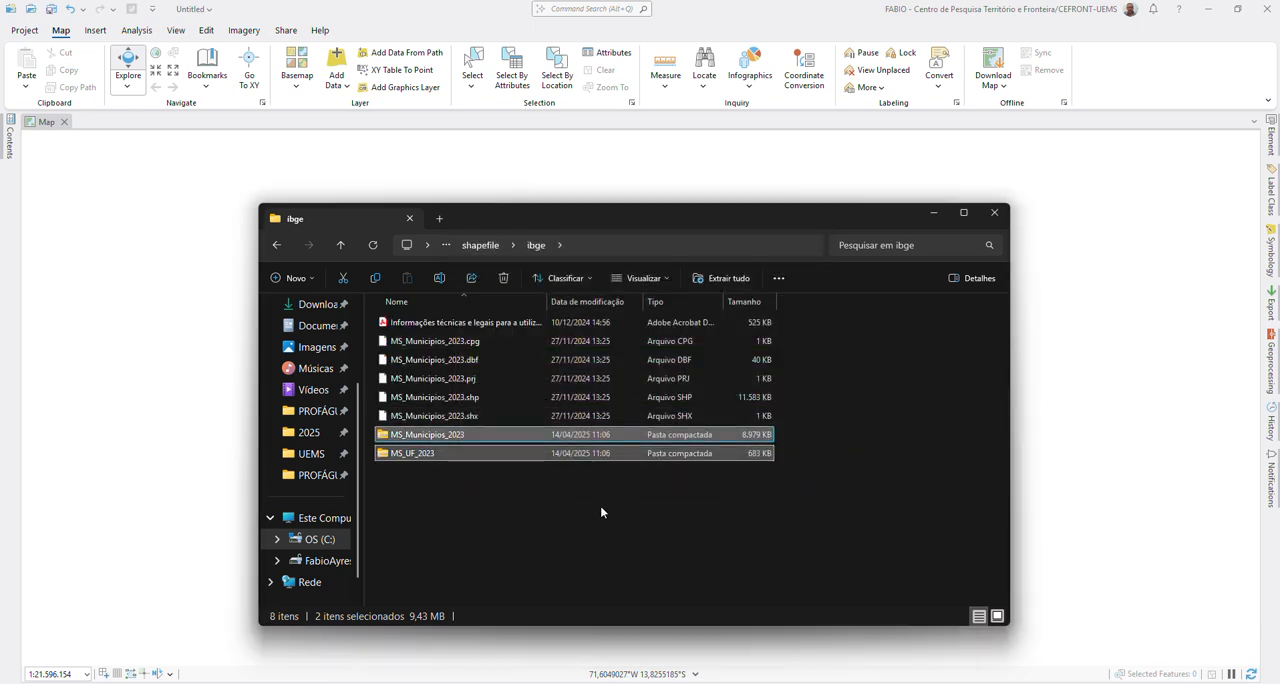
Step: Open the IBGE technical and legal information PDF, skim it from the cover to the closing pages, and return to the ibge folder
click(470, 325)
double_click(470, 325)
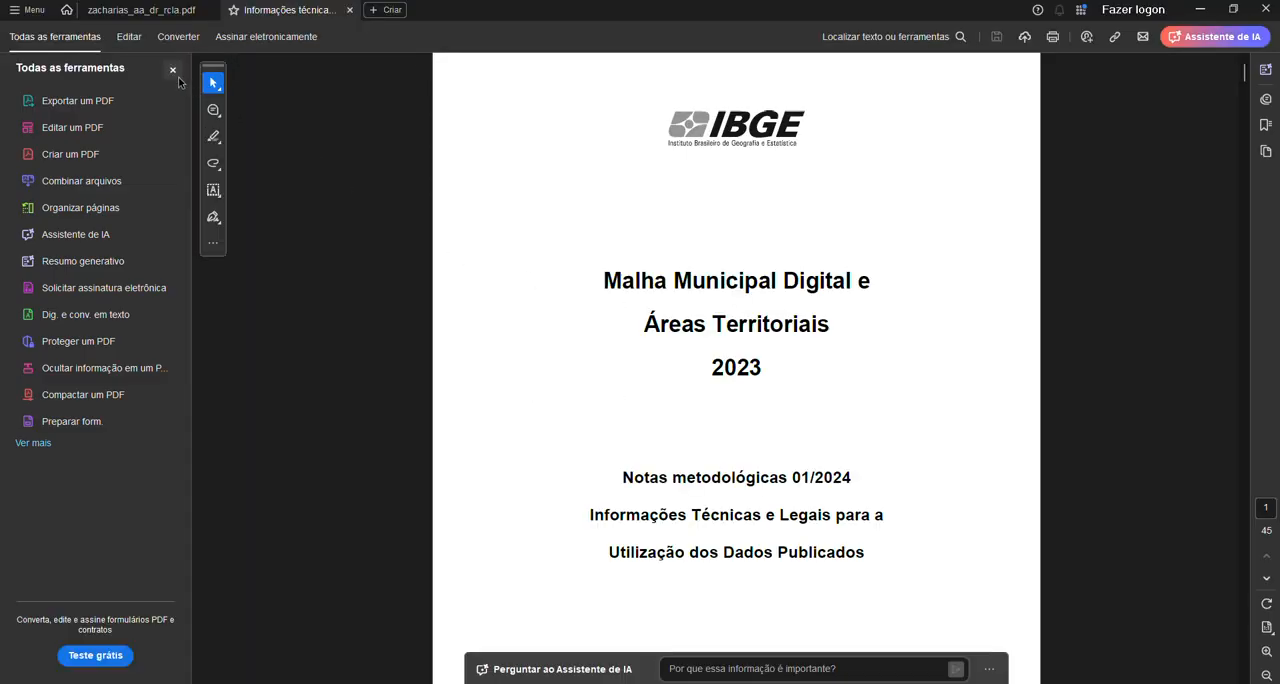
click(172, 69)
scroll(745, 383, down, 3)
scroll(871, 374, down, 15)
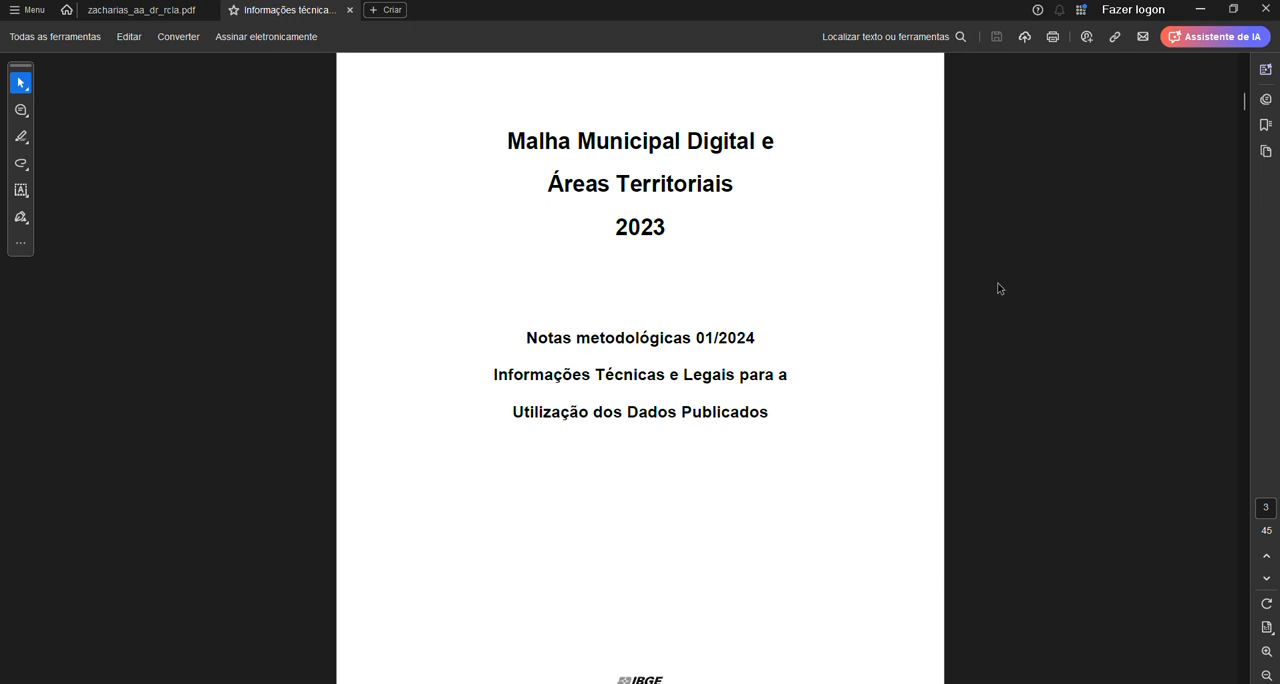
drag(1245, 104, 1277, 641)
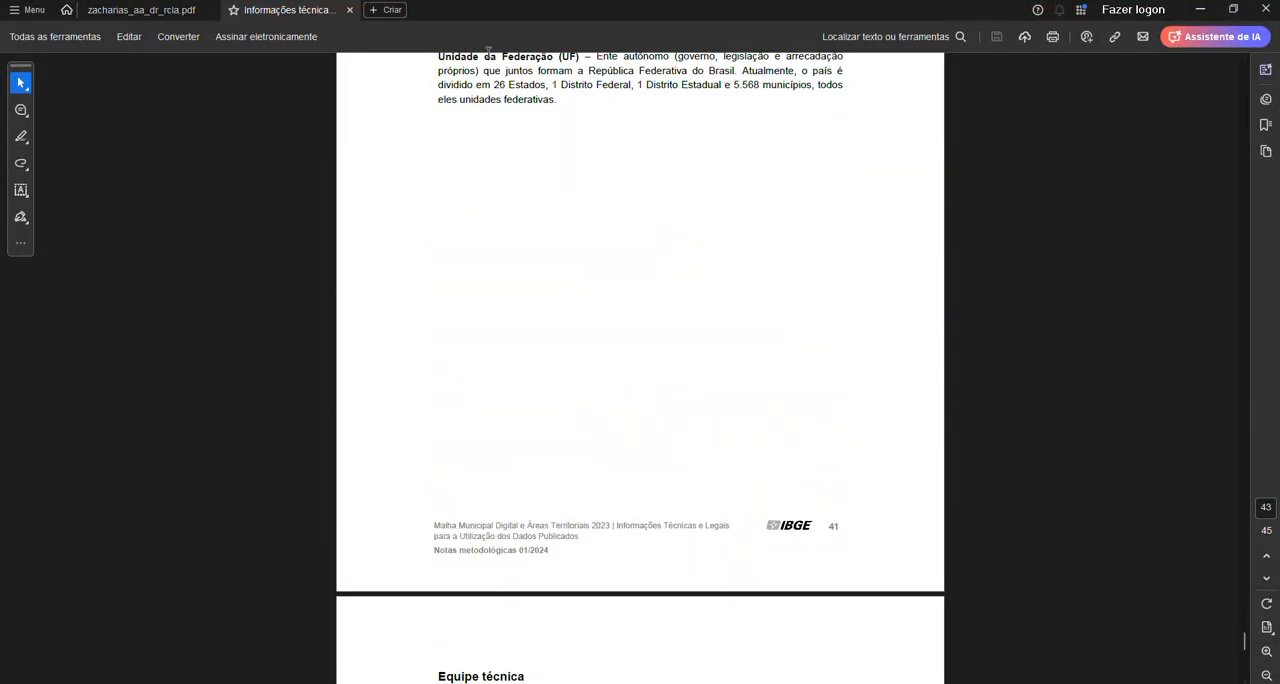
click(1200, 9)
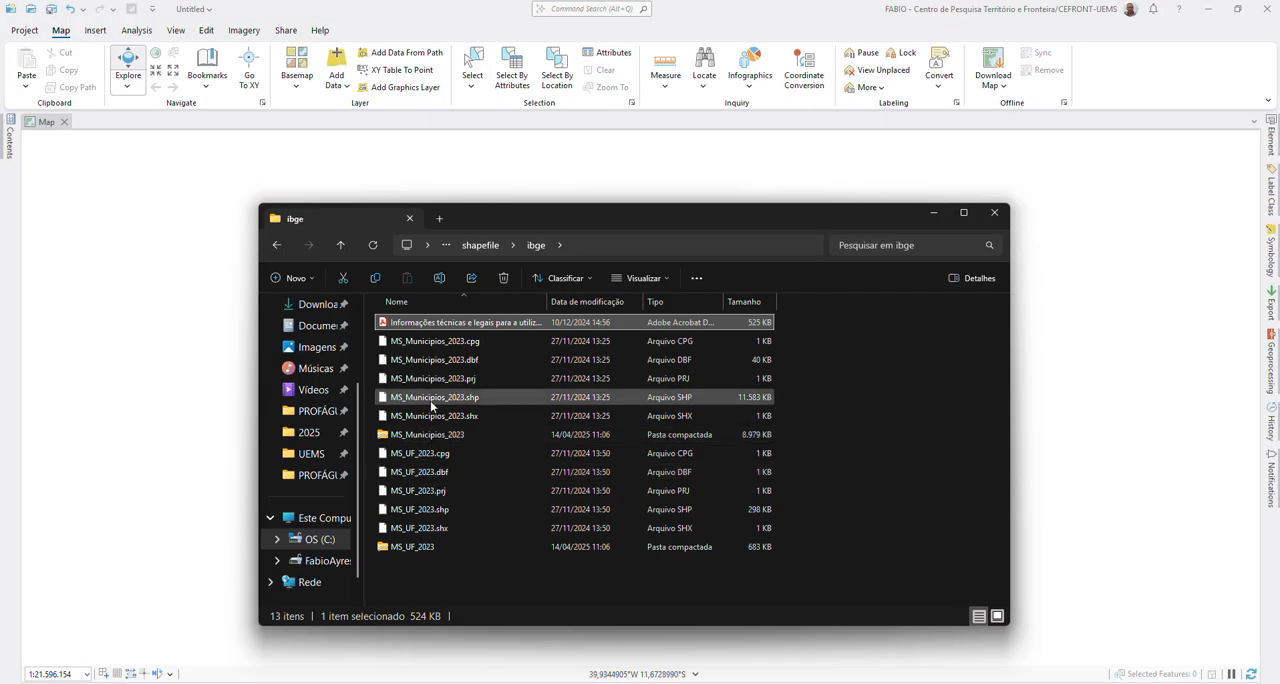
Step: Add MS_UF_2023.shp from the ibge folder to the ArcGIS Pro map and bring the full map into view
click(430, 507)
drag(524, 229, 777, 162)
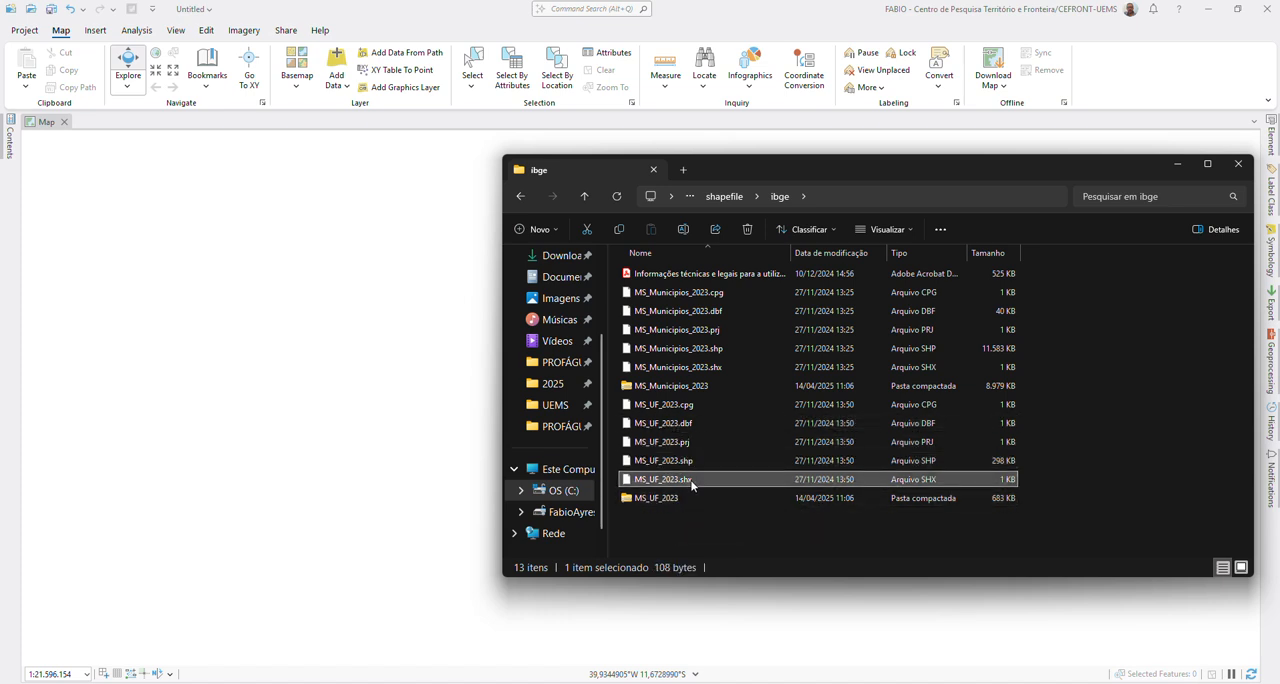
drag(692, 461, 437, 478)
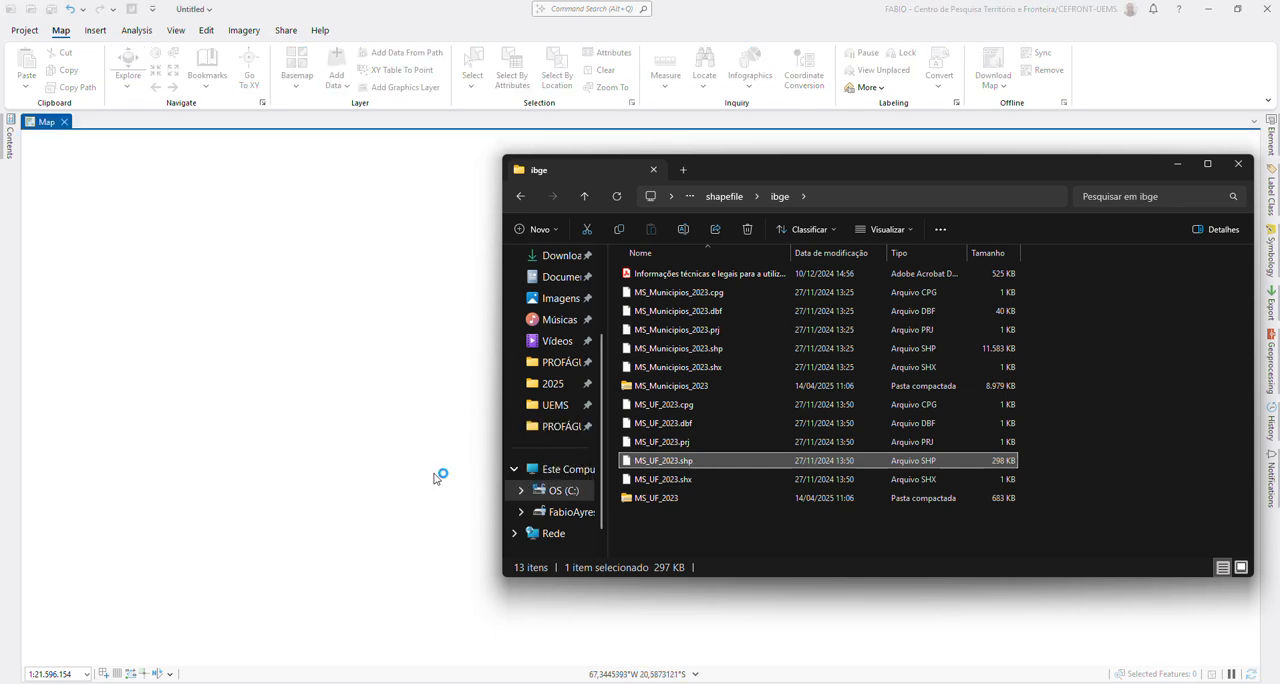
click(288, 5)
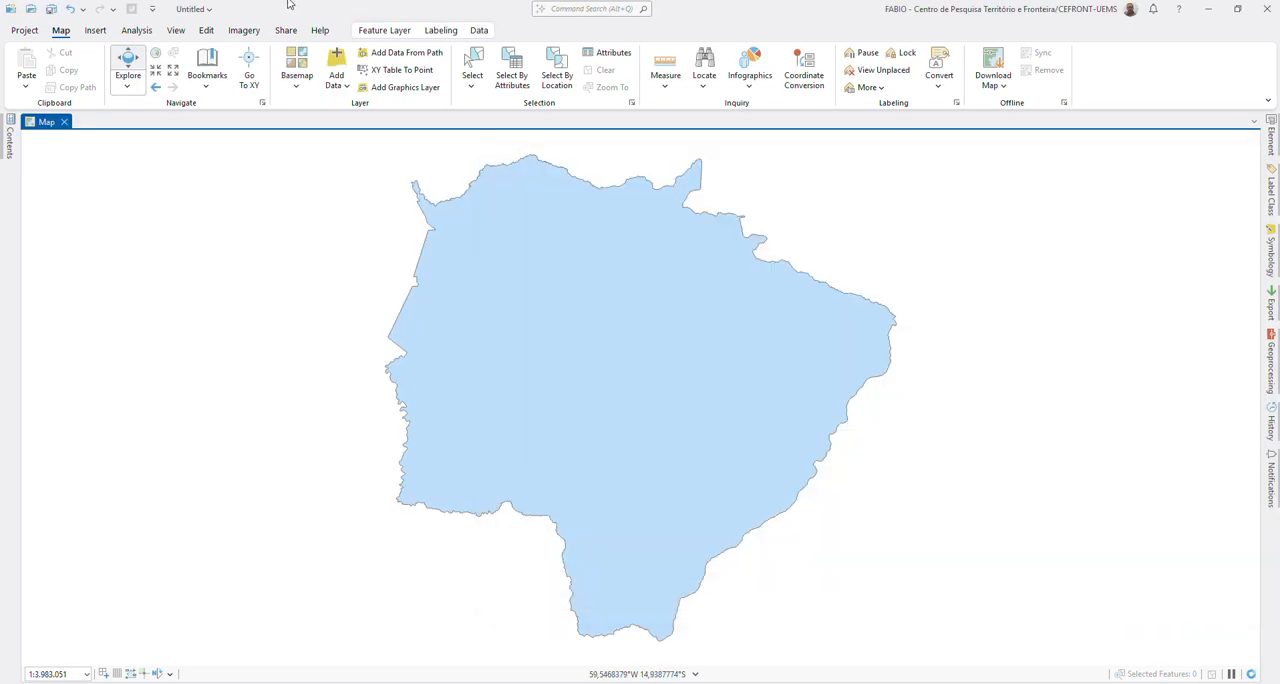
Step: Examine the attribute table of the MS_UF_2023 layer and close it
click(10, 140)
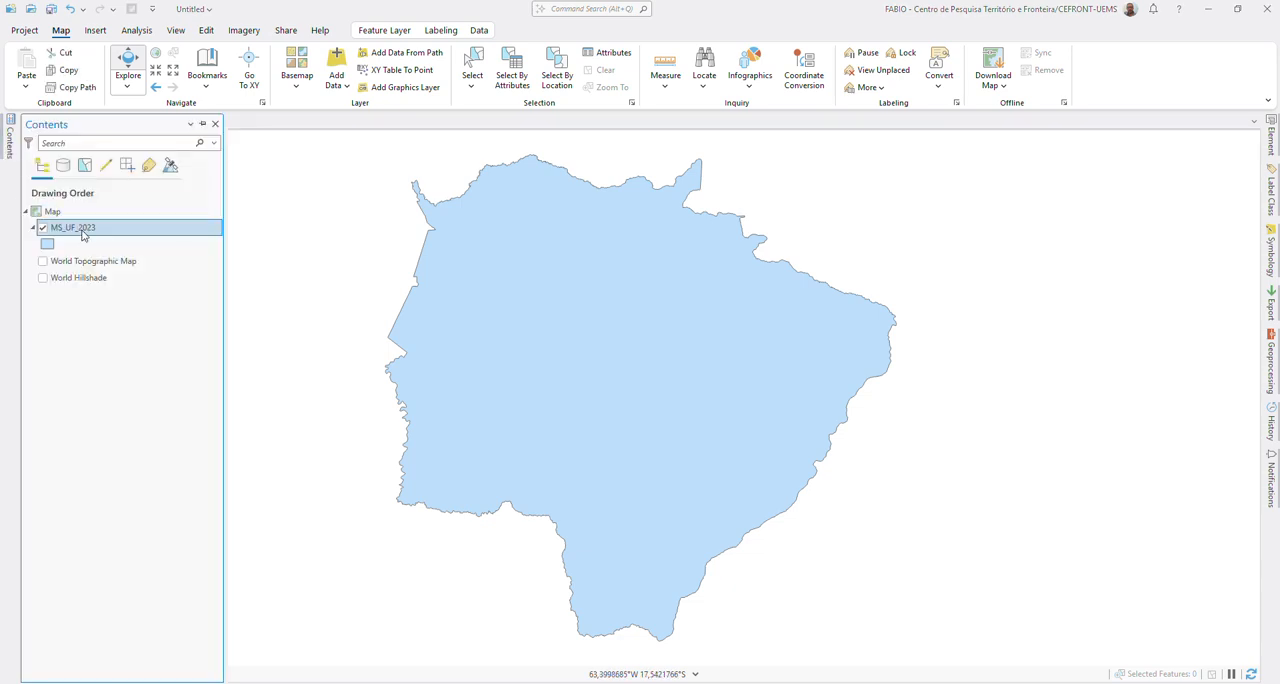
right_click(86, 230)
click(150, 292)
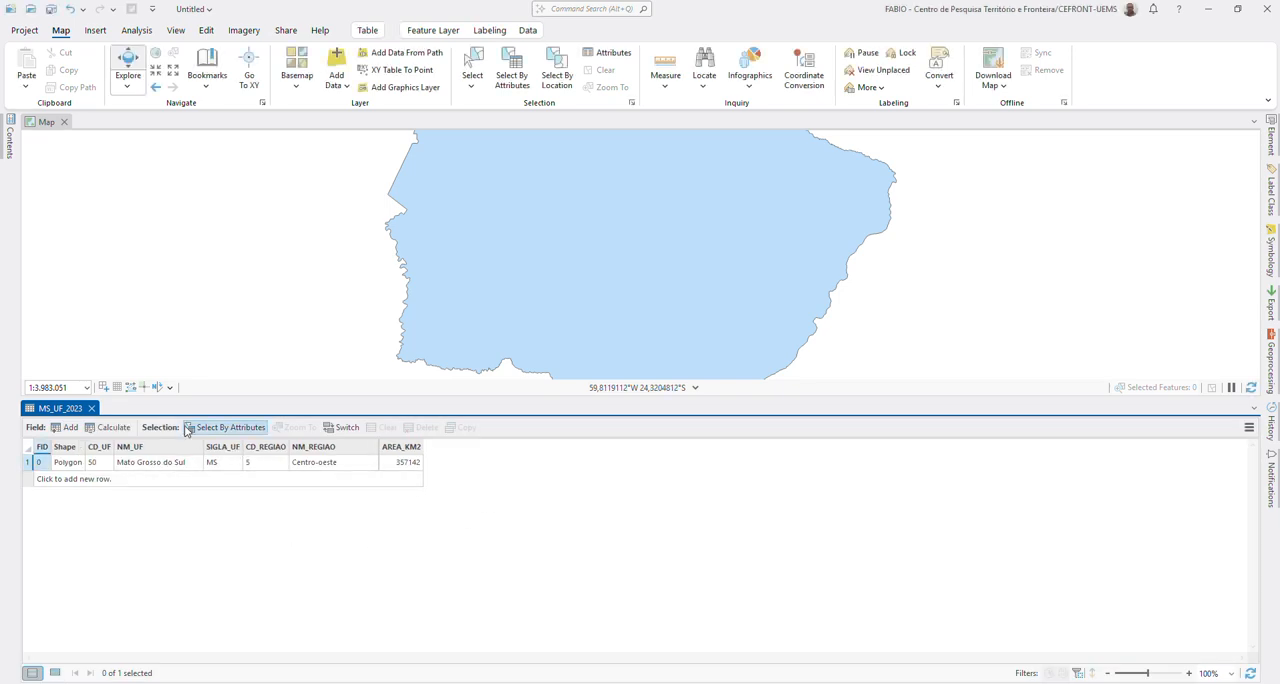
click(91, 408)
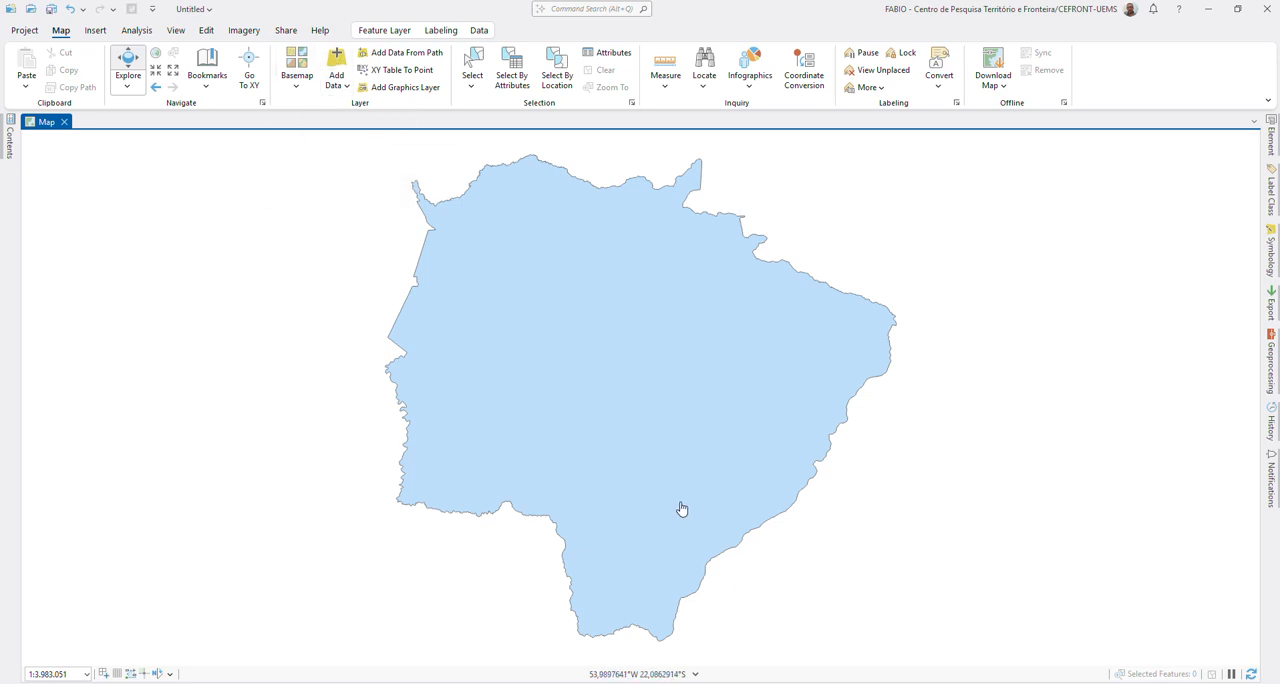
Step: Add MS_Municipios_2023.shp from the shapefile > ibge folder to the map with Add Data
click(337, 62)
click(369, 317)
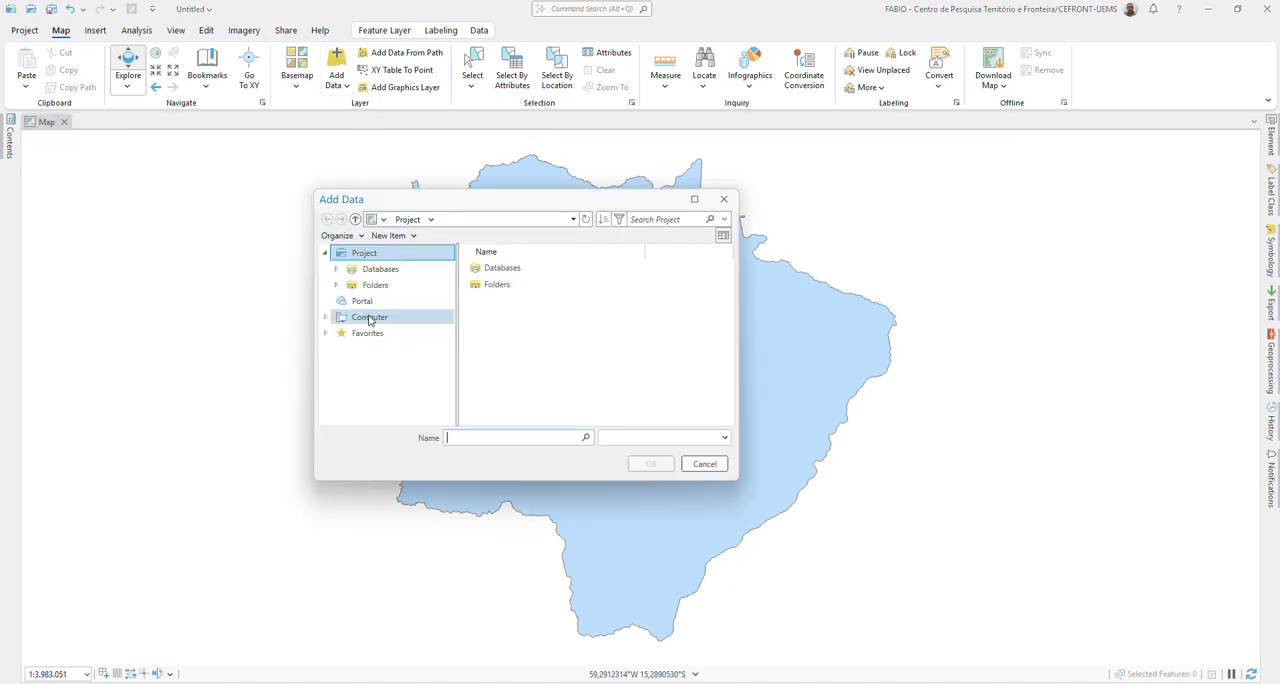
click(507, 286)
double_click(507, 286)
double_click(500, 290)
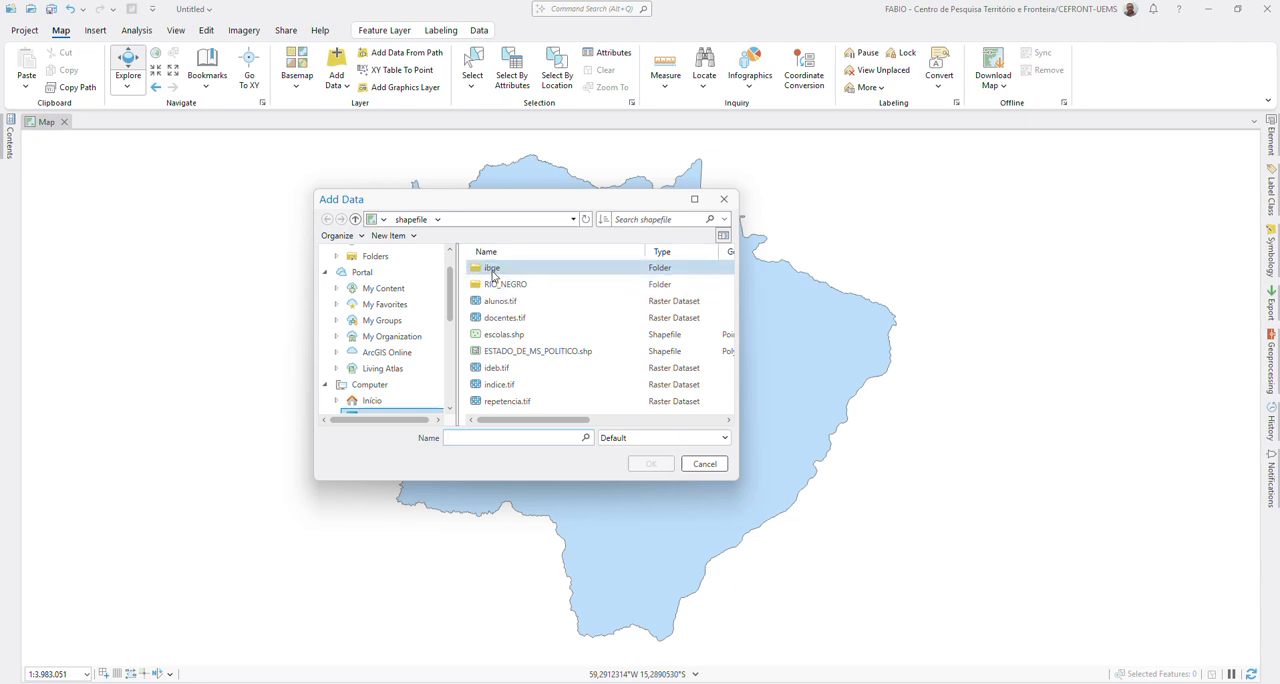
scroll(398, 372, down, 3)
scroll(398, 372, up, 1)
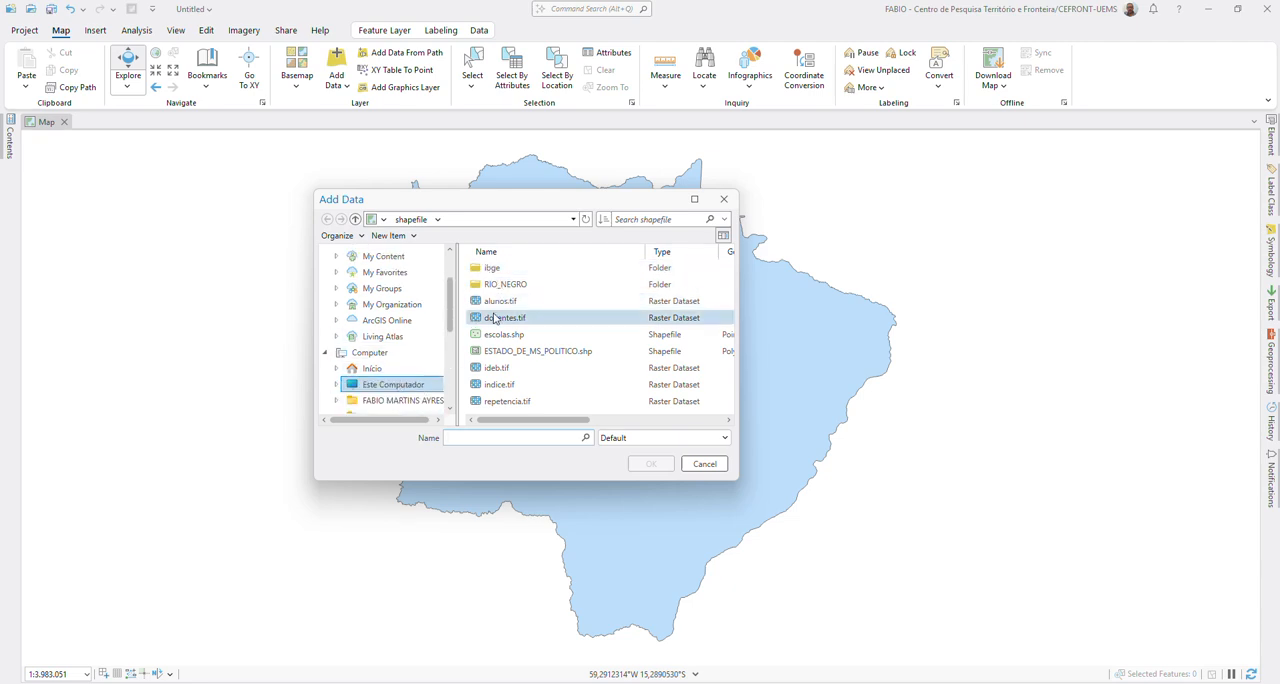
double_click(488, 267)
click(517, 286)
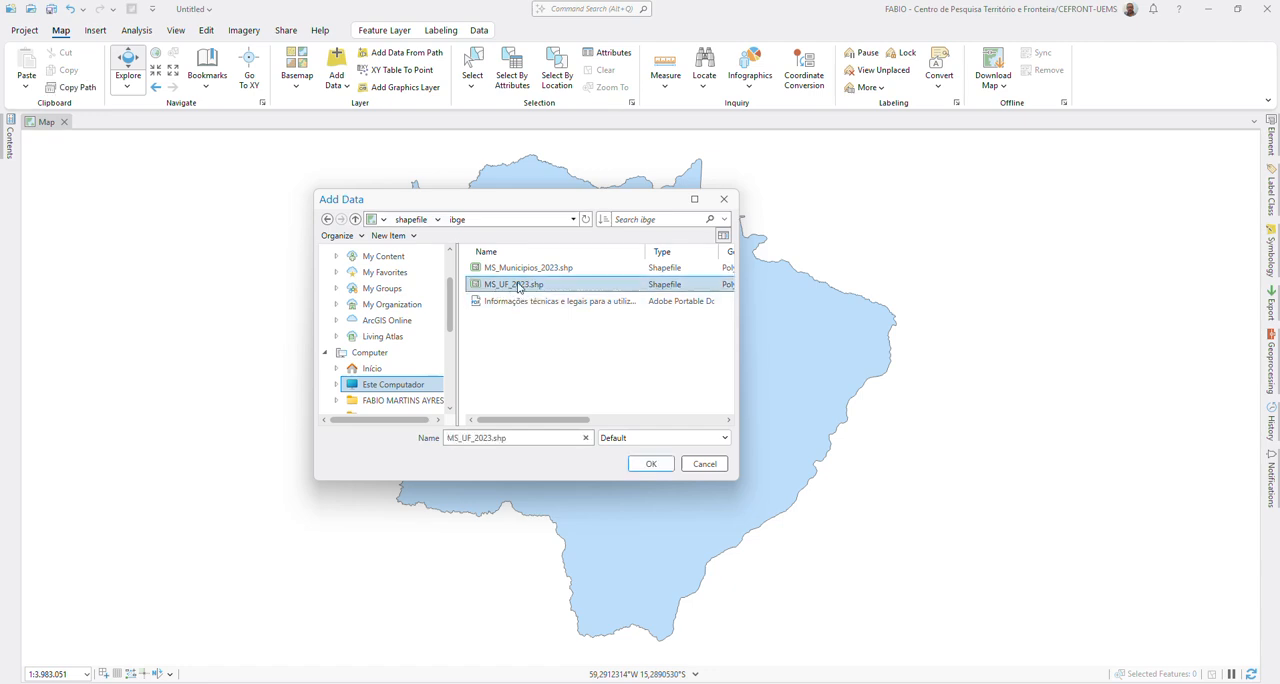
click(522, 269)
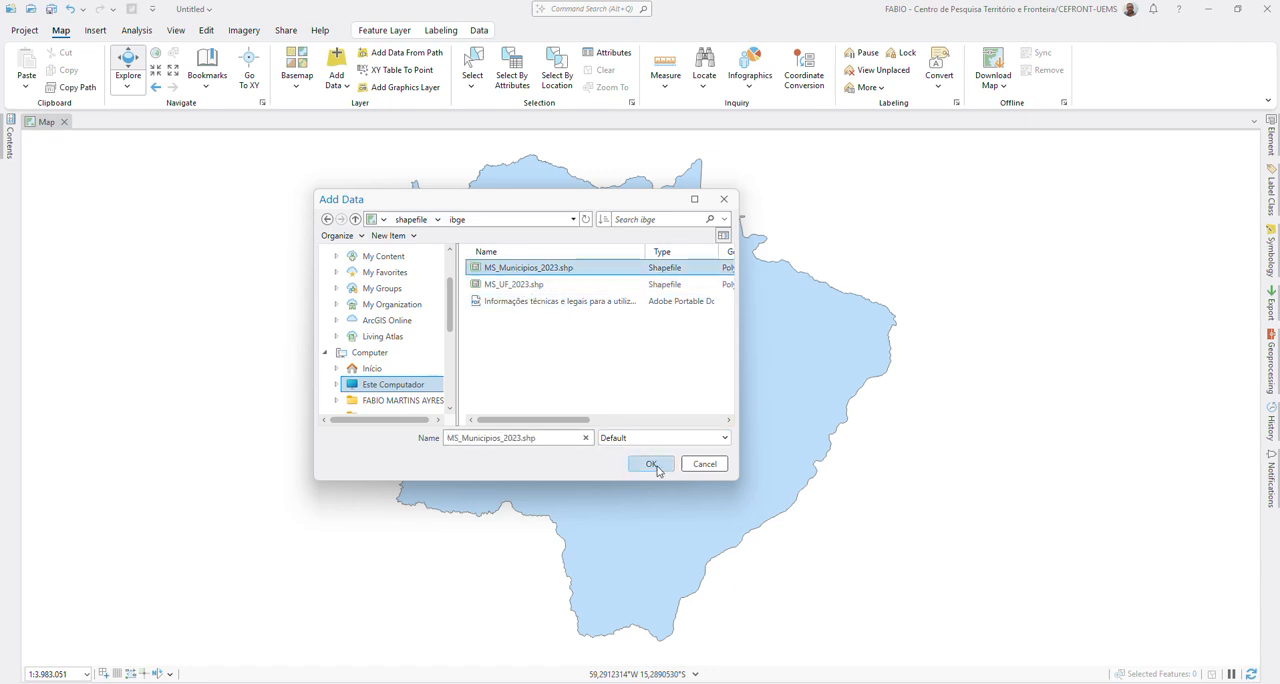
click(656, 466)
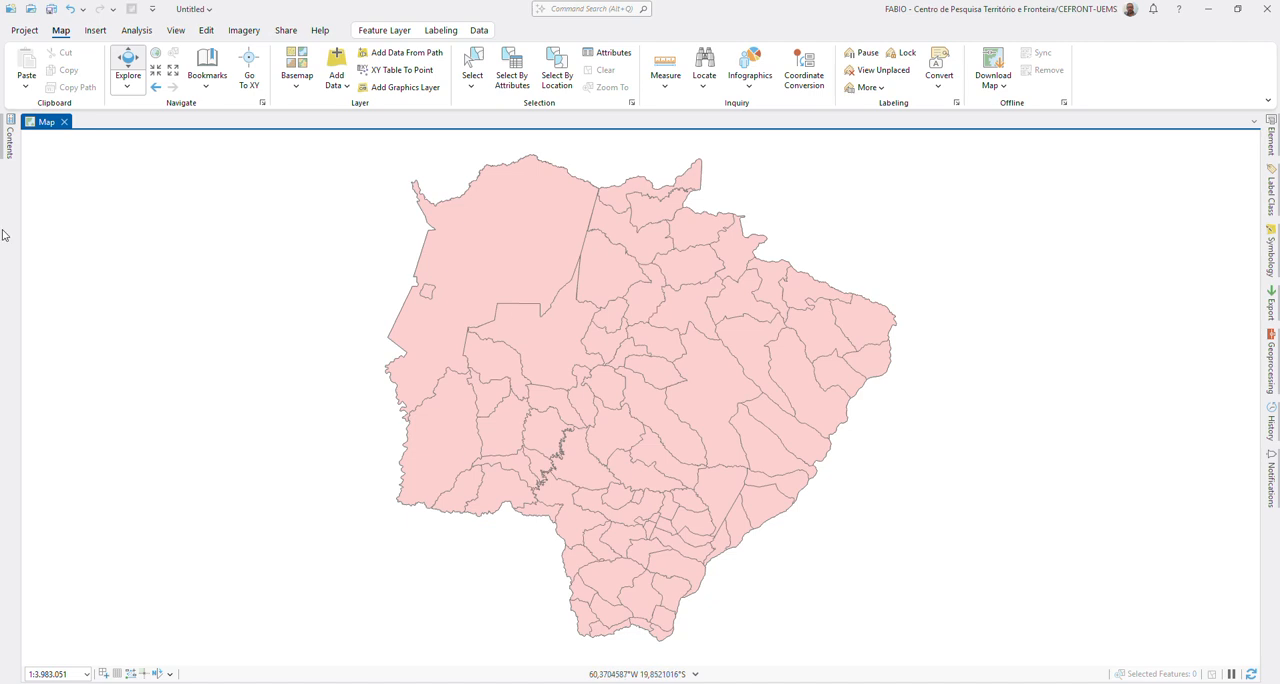
Step: Open the attribute table of the MS_Municipios_2023 layer and review the municipality names, codes and areas
click(5, 142)
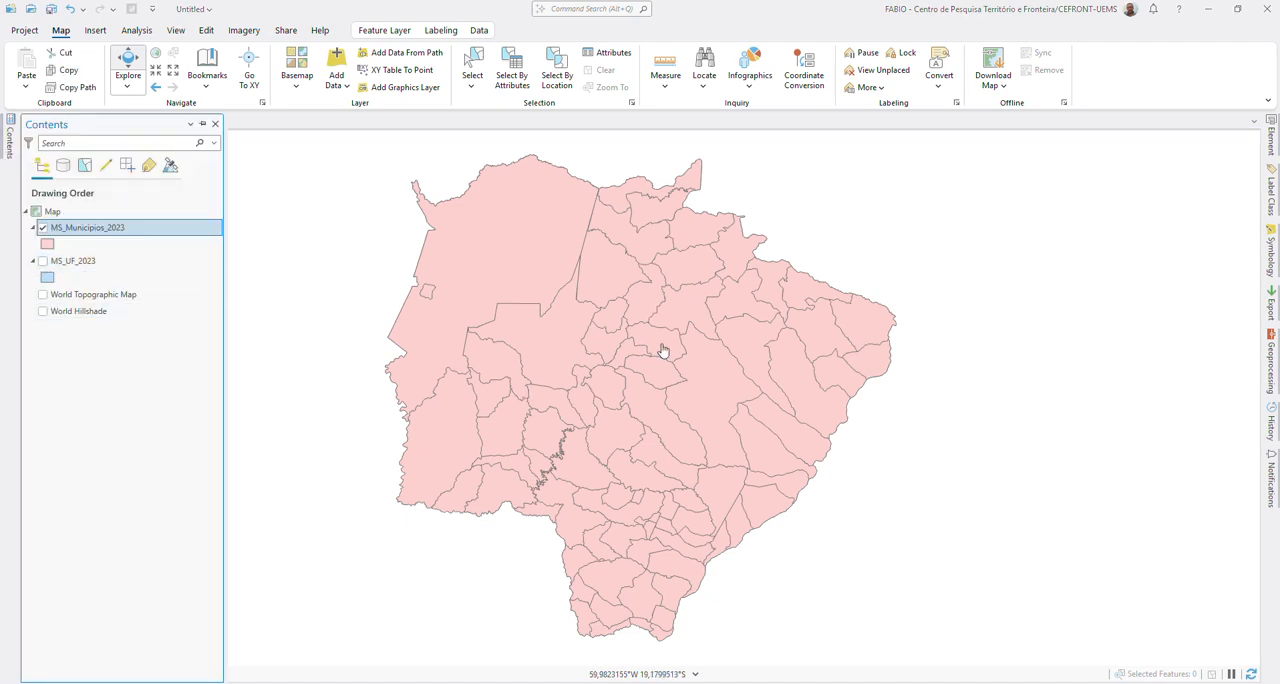
right_click(84, 232)
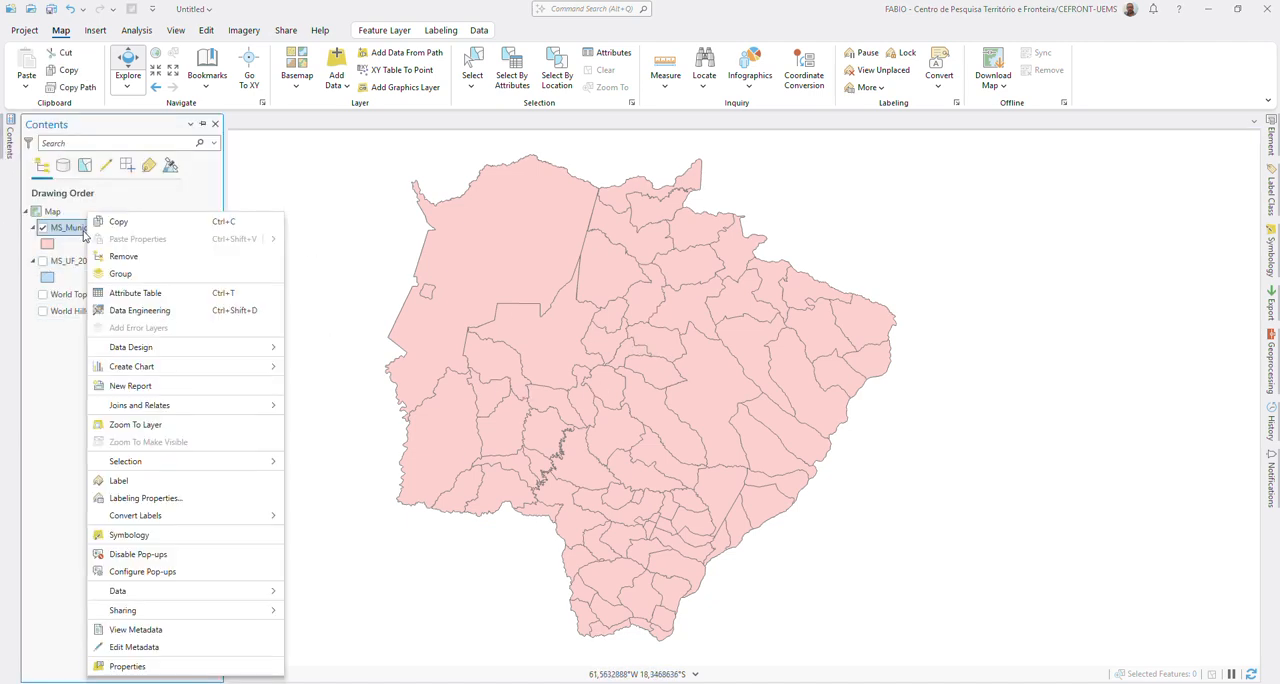
click(135, 293)
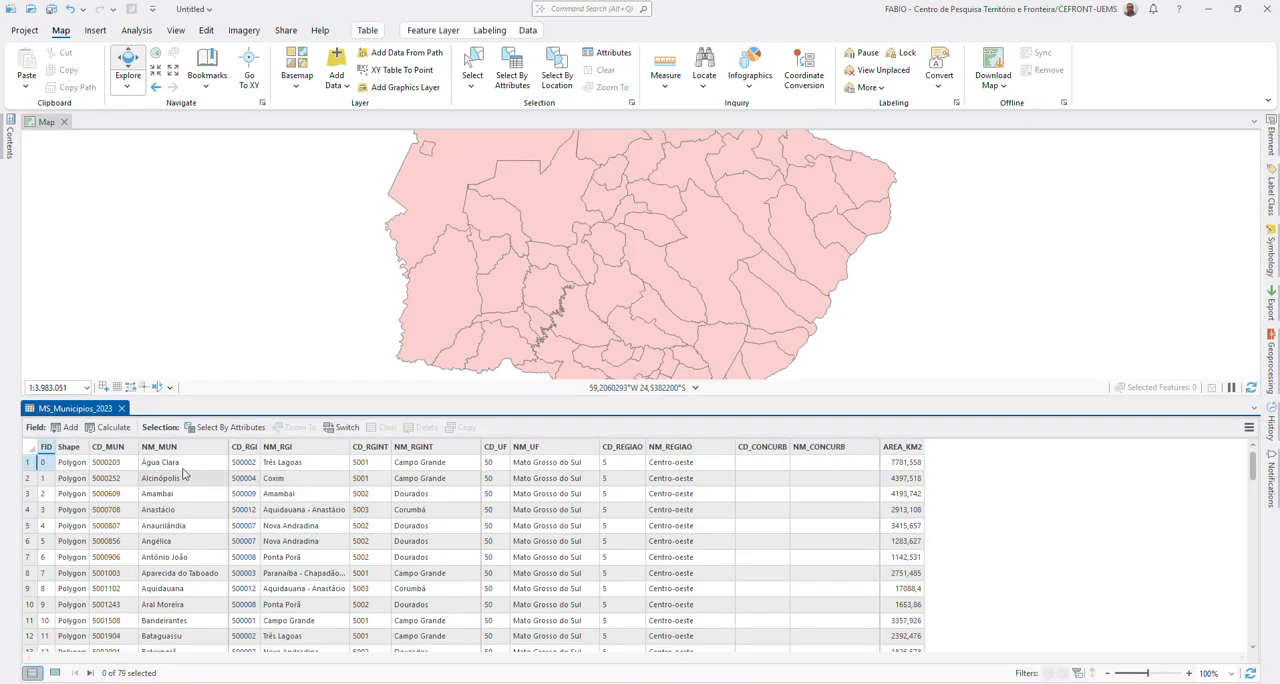
scroll(184, 472, down, 1)
scroll(187, 482, up, 1)
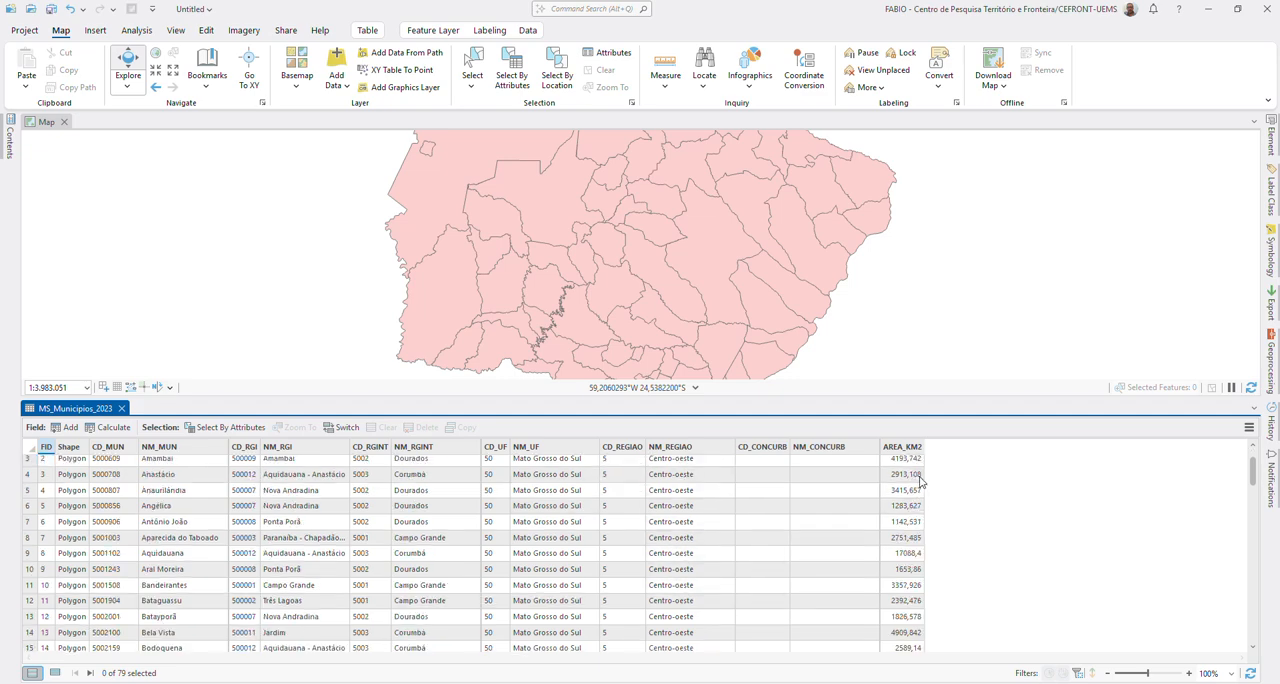
scroll(921, 483, down, 10)
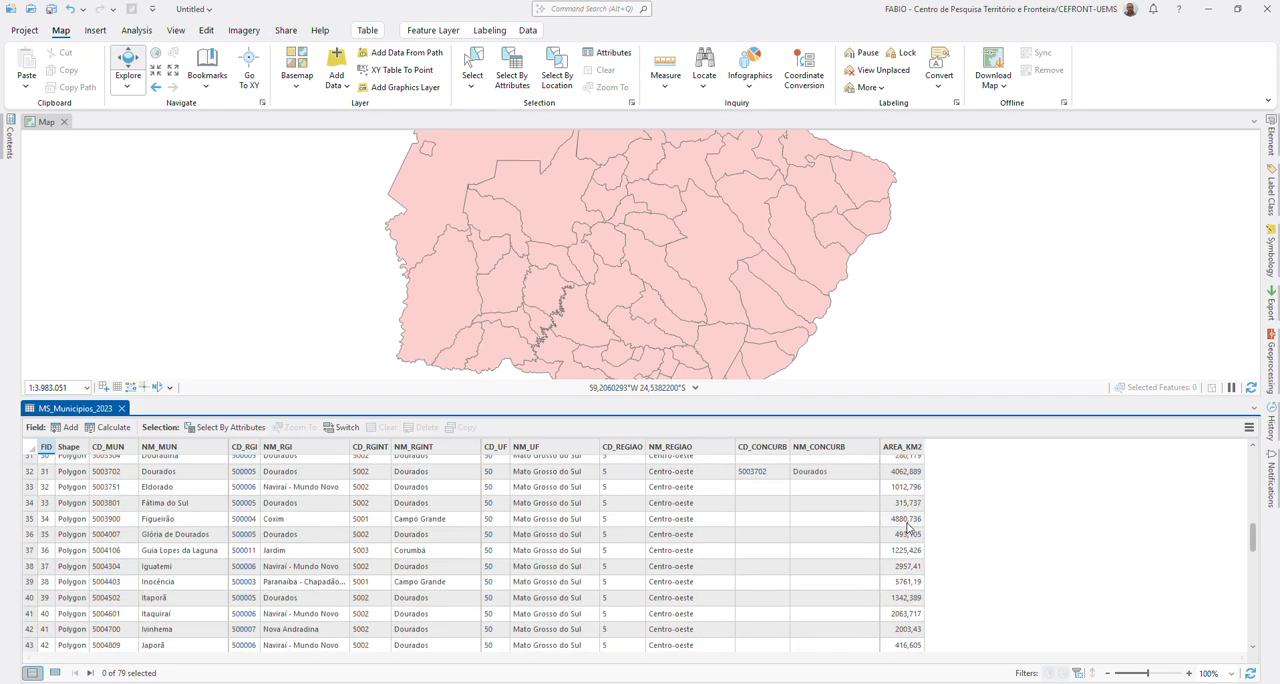
Step: Look through the remaining MS_Municipios_2023 records to the end of the table and return to the first row
scroll(908, 528, down, 8)
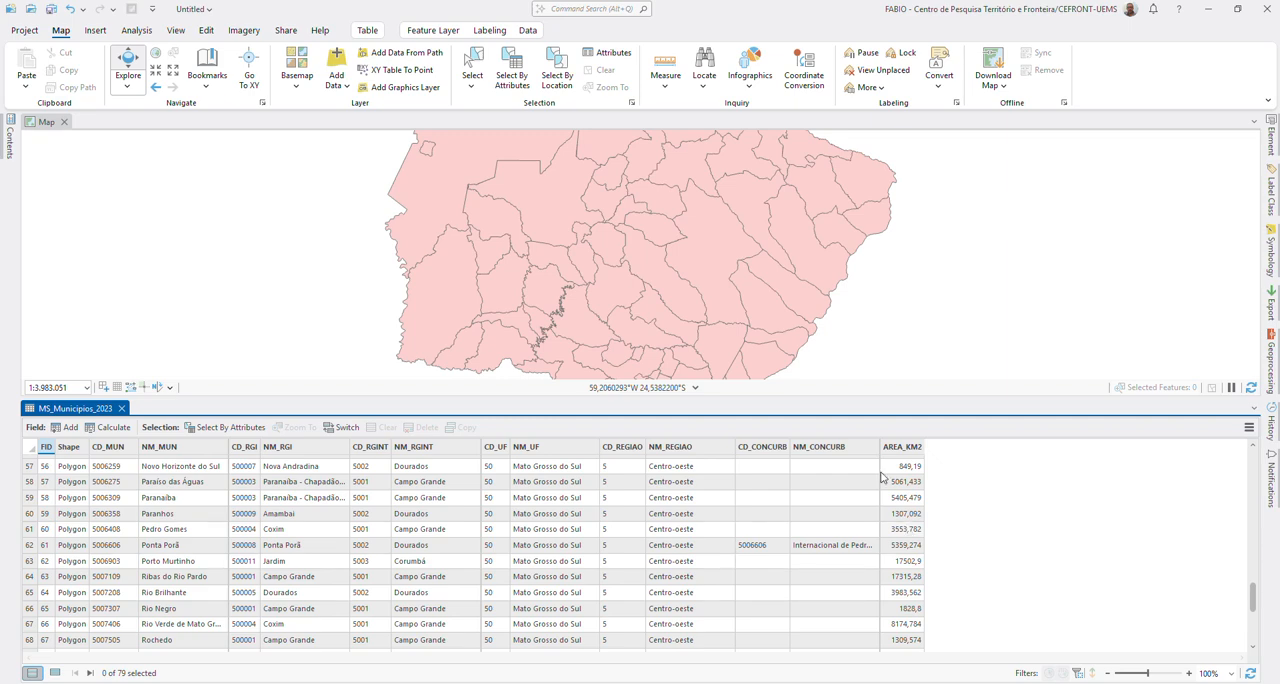
scroll(877, 547, up, 5)
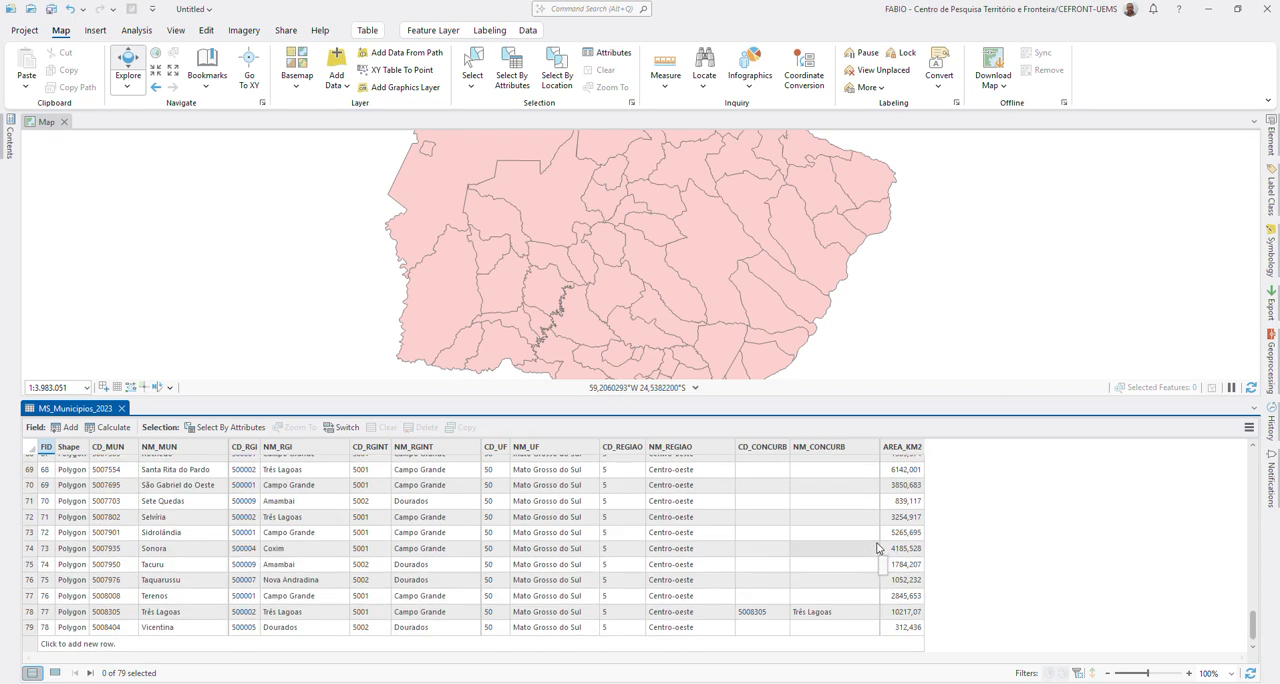
scroll(877, 547, up, 2)
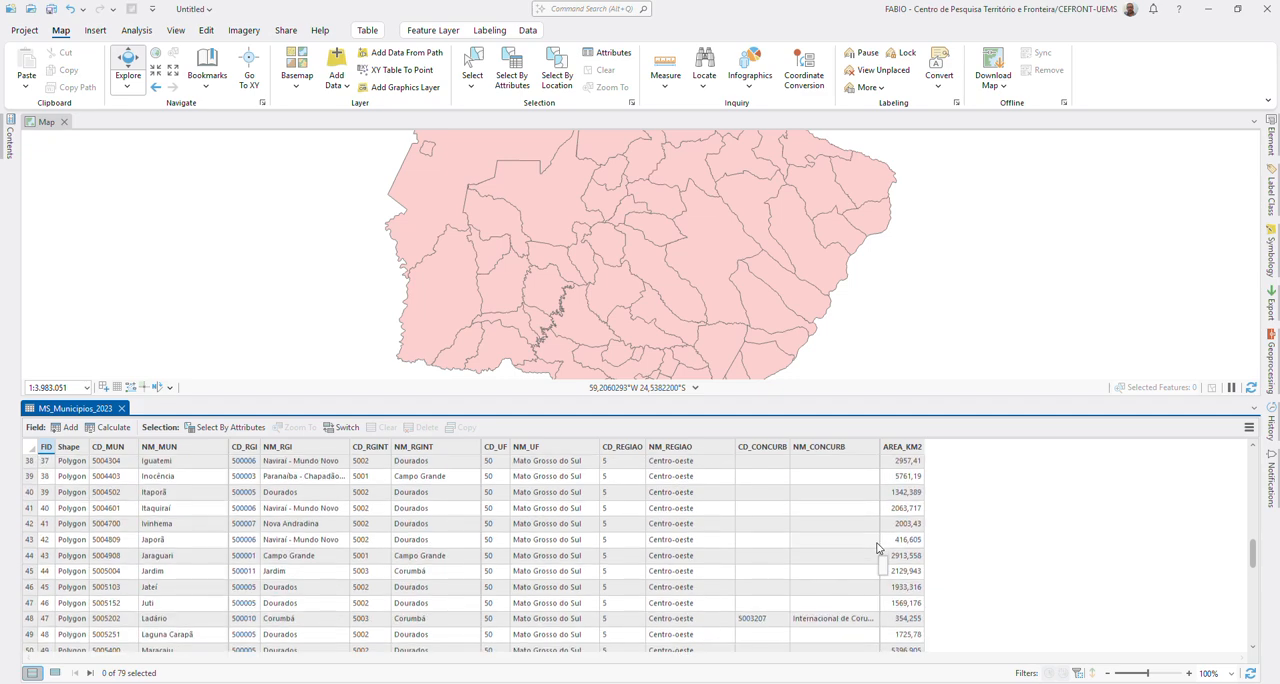
scroll(877, 547, up, 8)
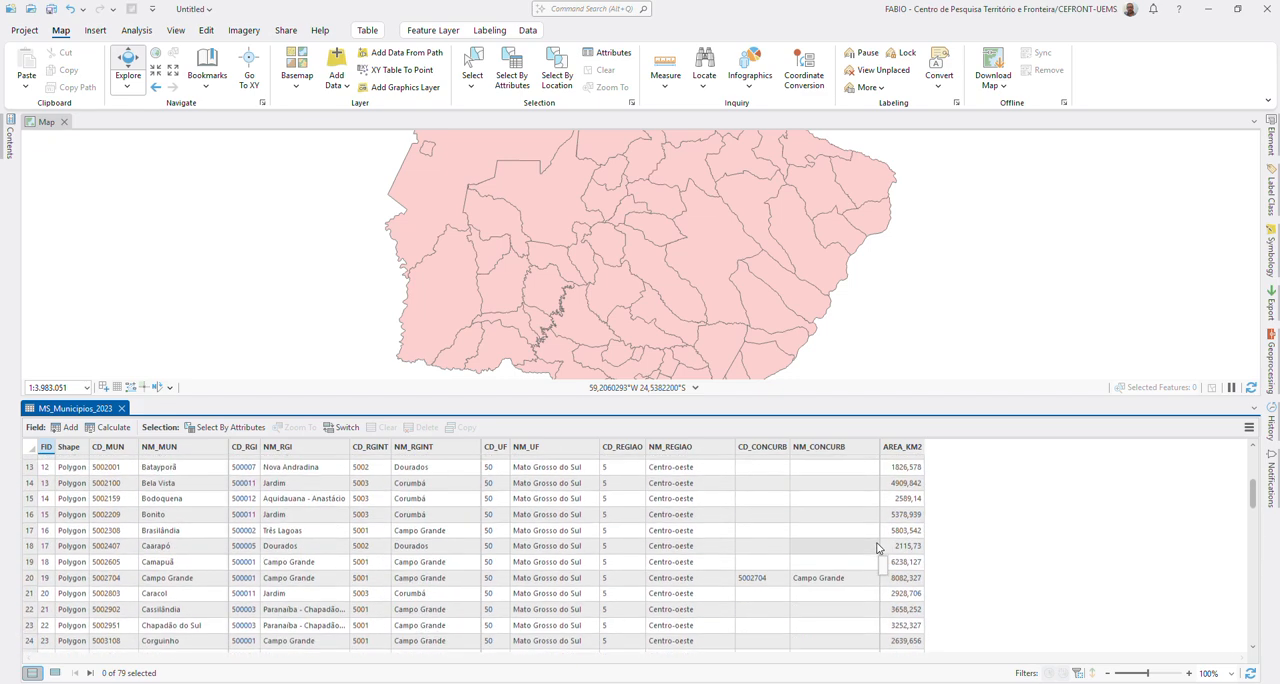
scroll(877, 547, up, 1)
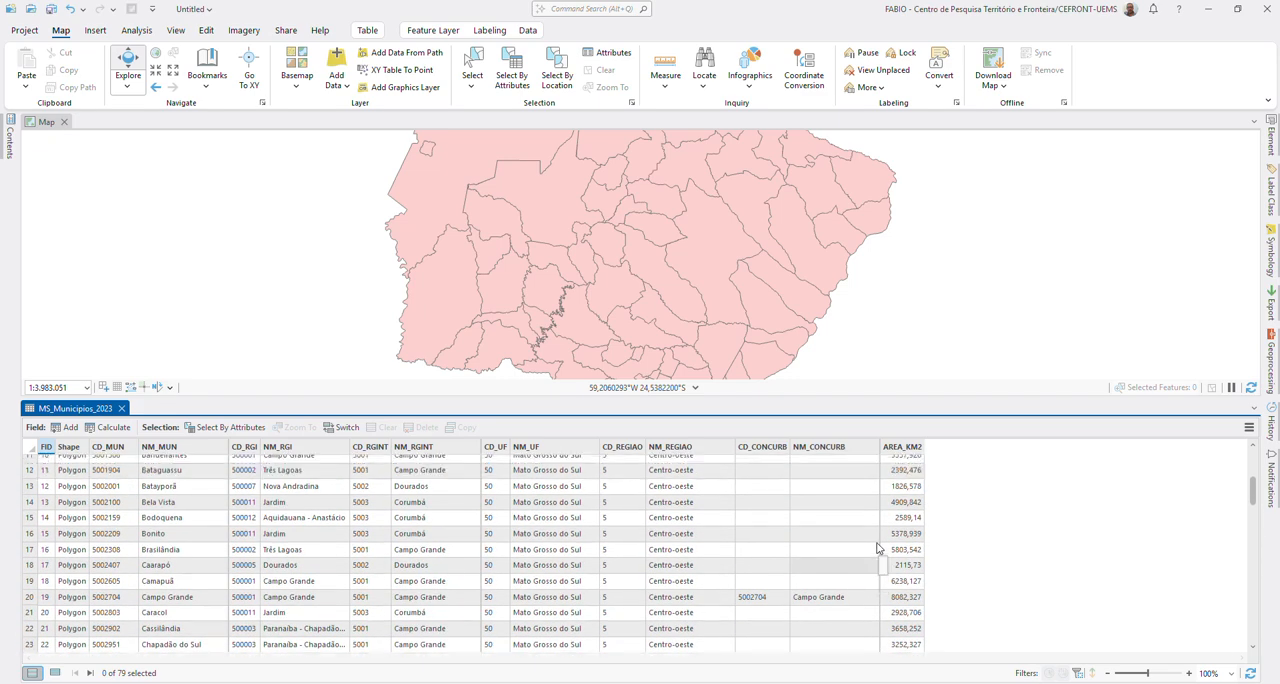
scroll(877, 547, up, 4)
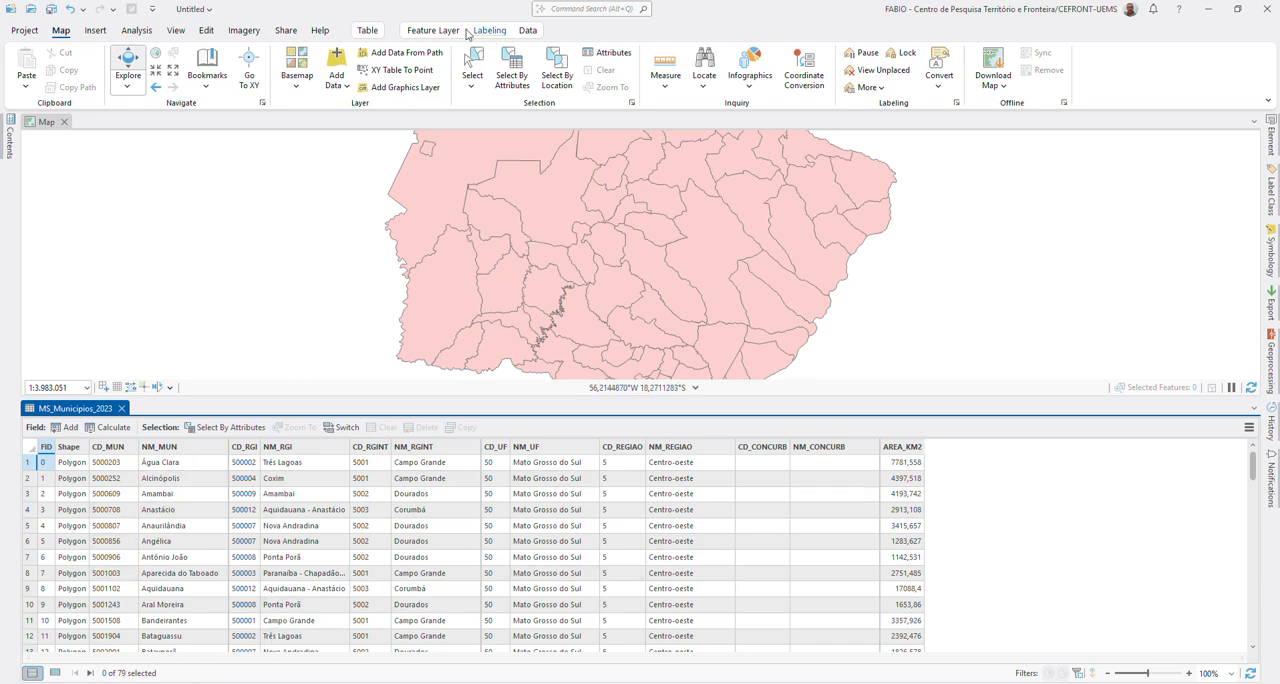
Step: Add a field named ambiental with data type Double to the MS_Municipios_2023 table and save the field changes
click(519, 34)
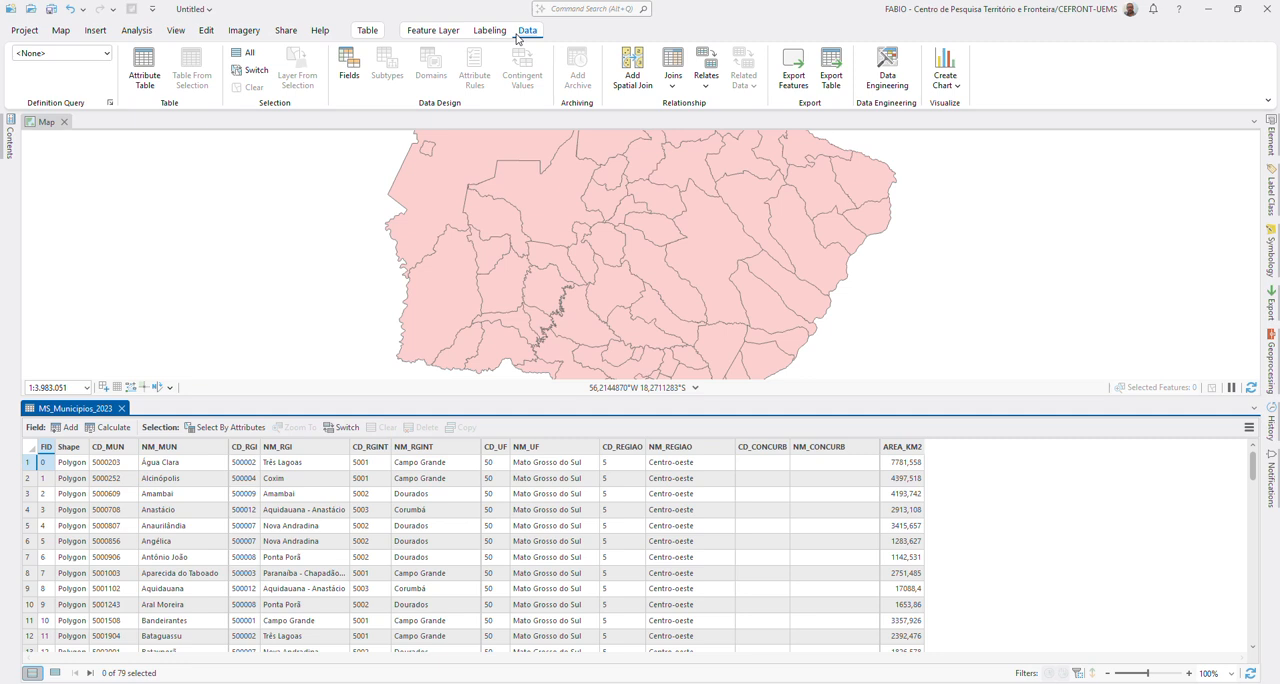
click(62, 428)
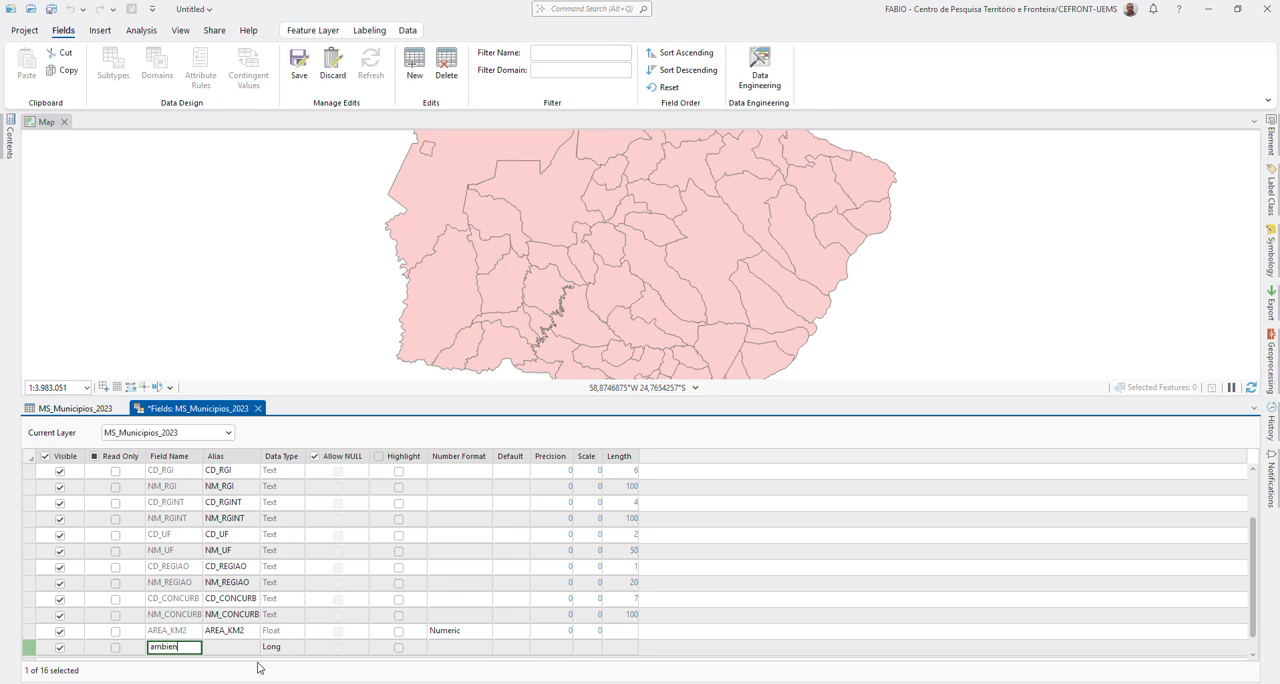
key(Tab)
key(Tab)
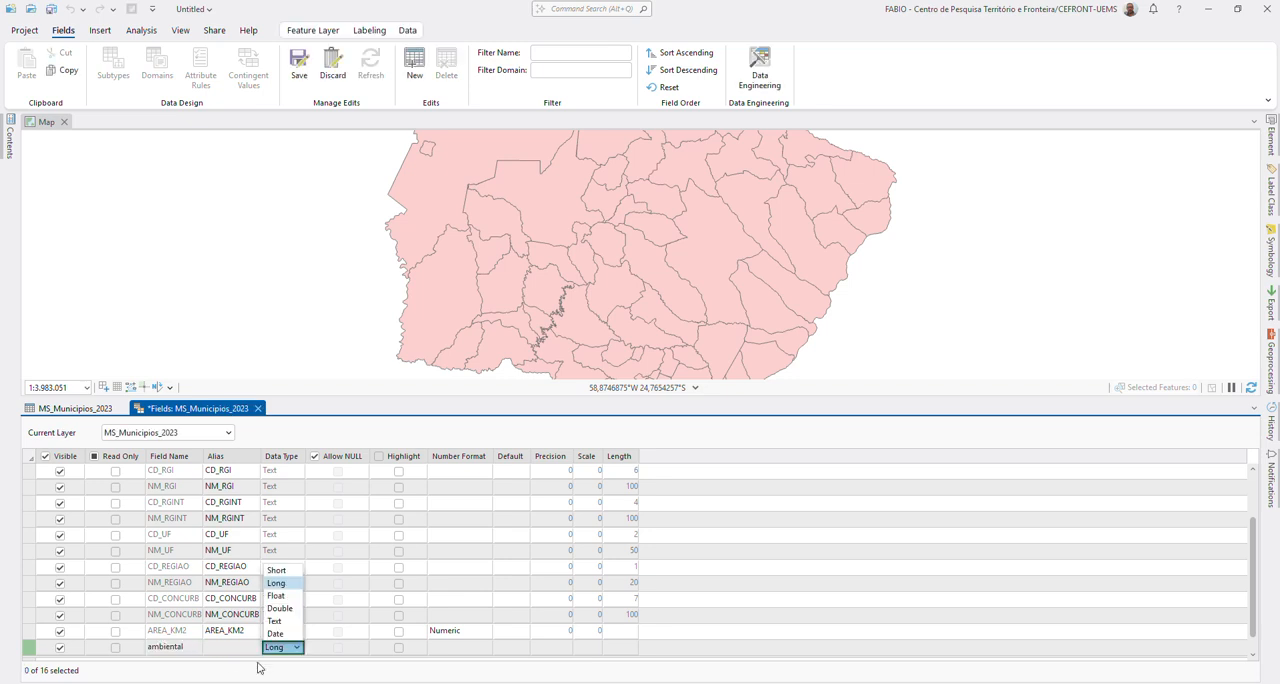
click(289, 609)
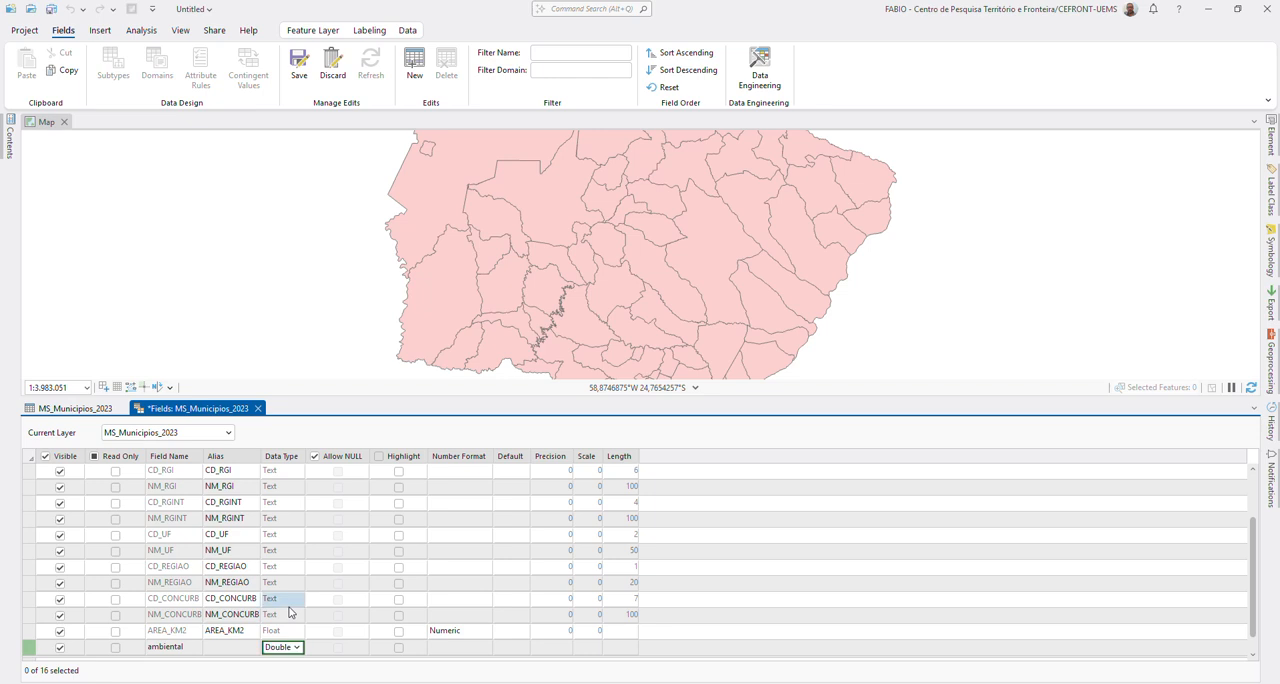
scroll(512, 600, down, 1)
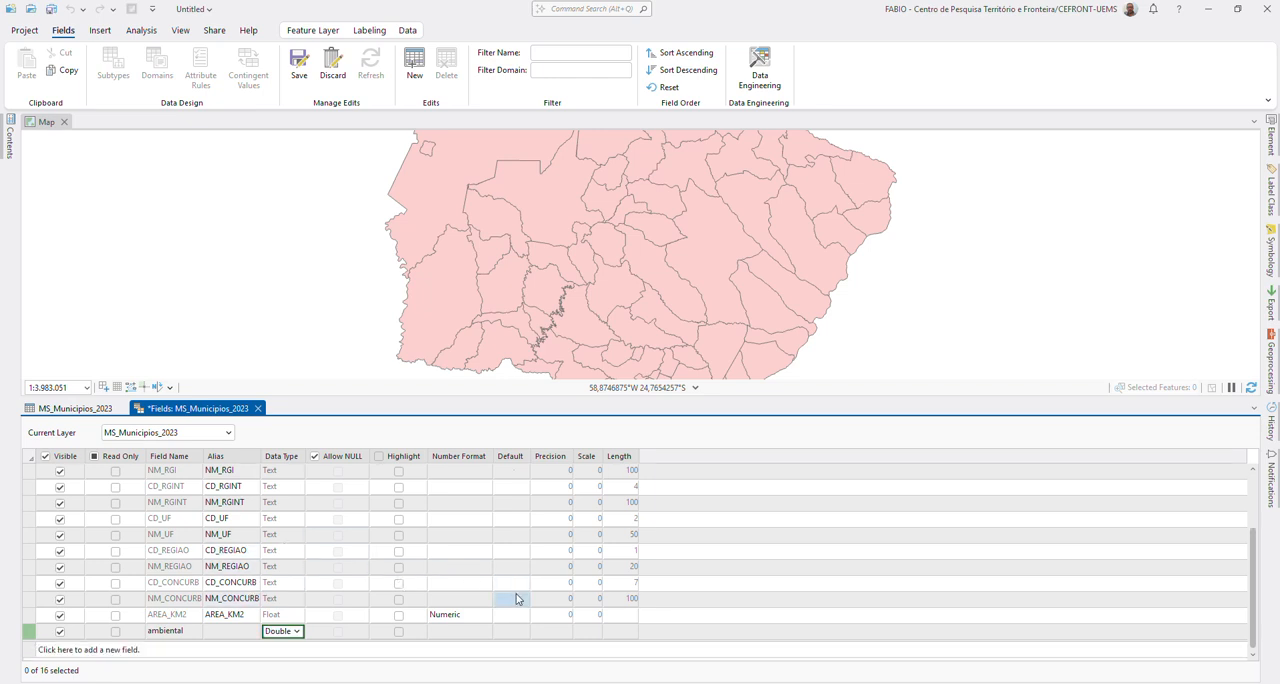
click(299, 65)
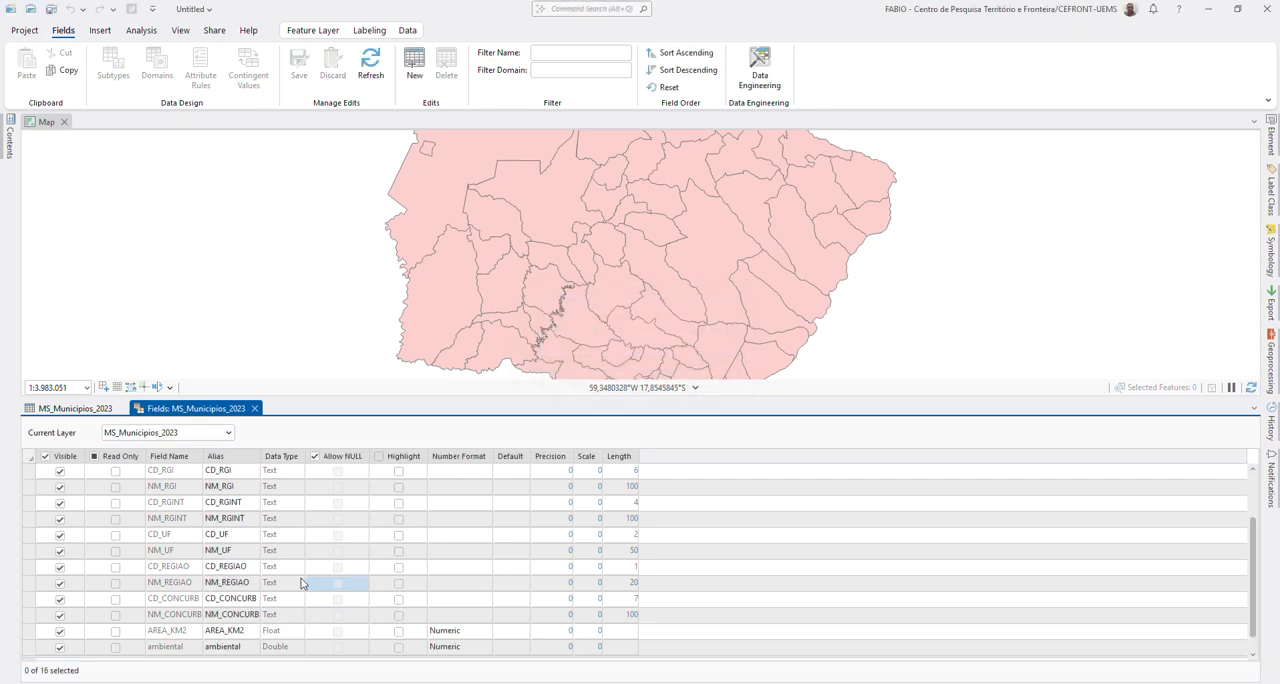
Step: Add a Double field named social to MS_Municipios_2023, save it and close the Fields view
click(85, 409)
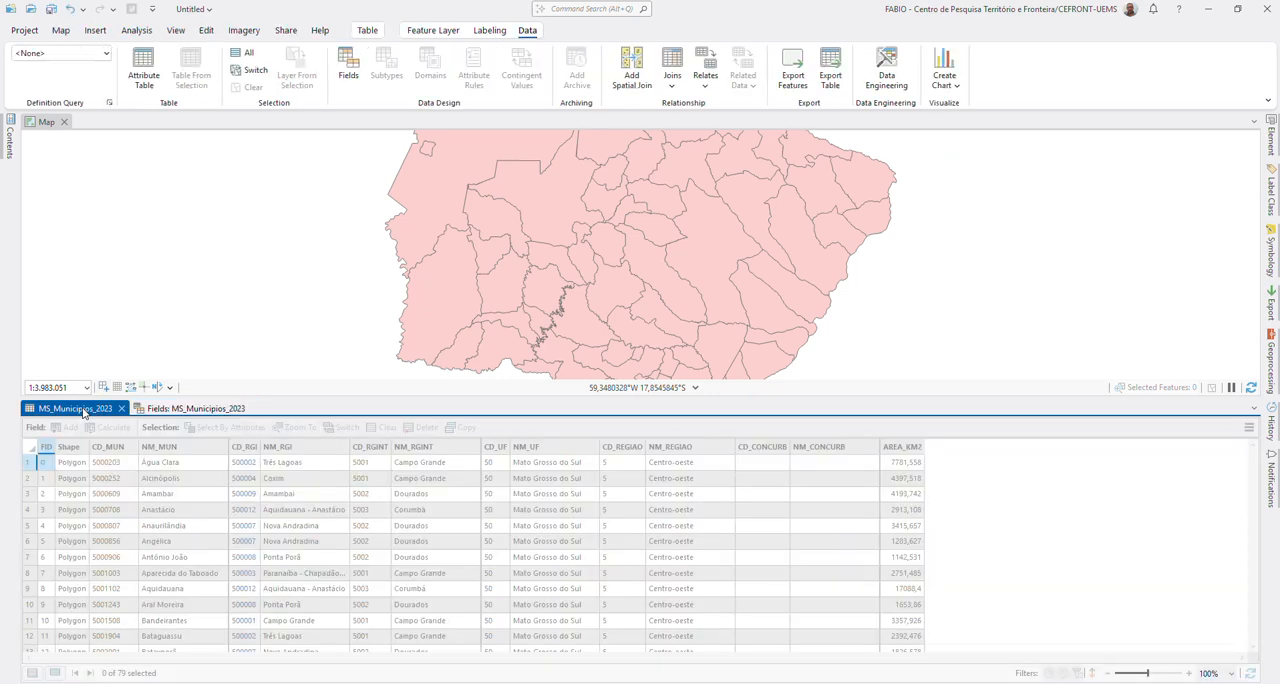
click(105, 389)
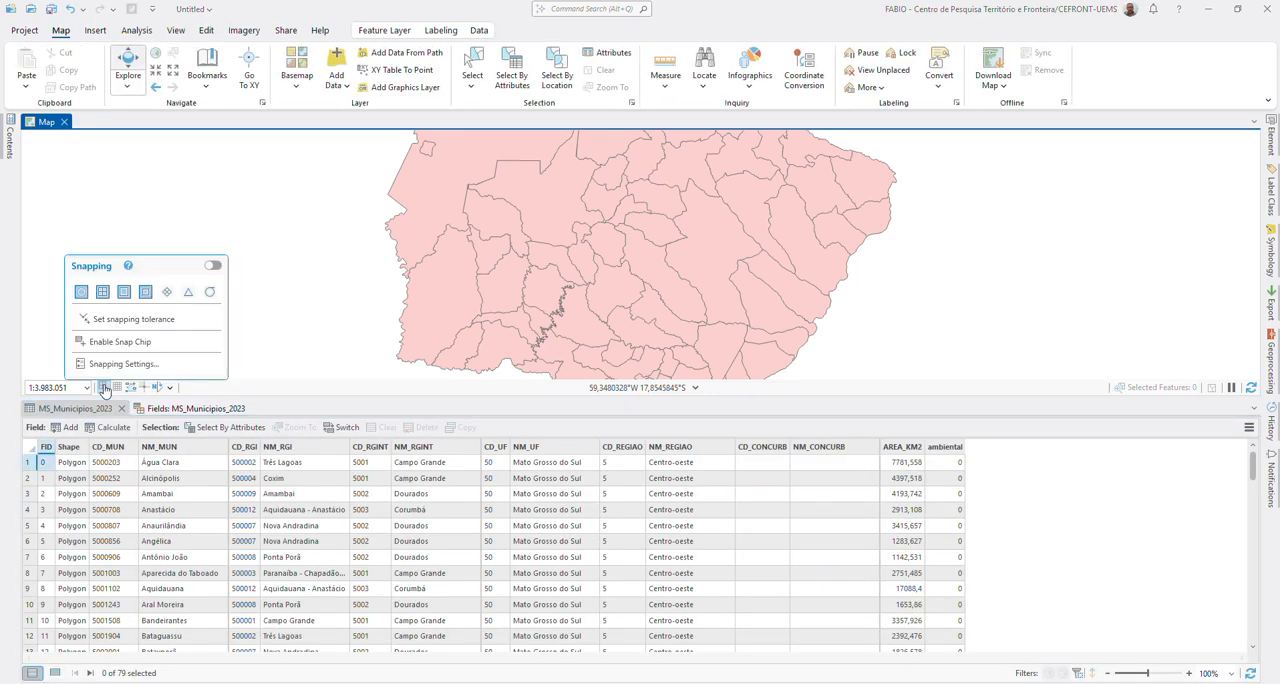
click(104, 388)
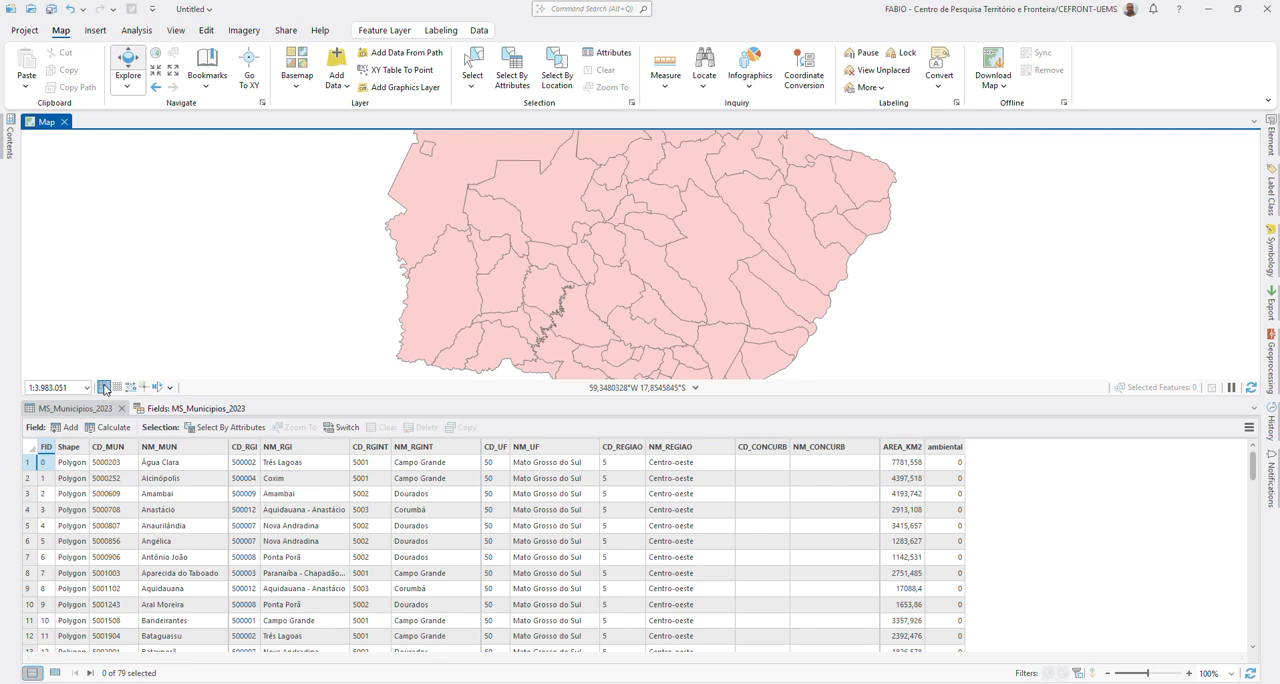
click(65, 427)
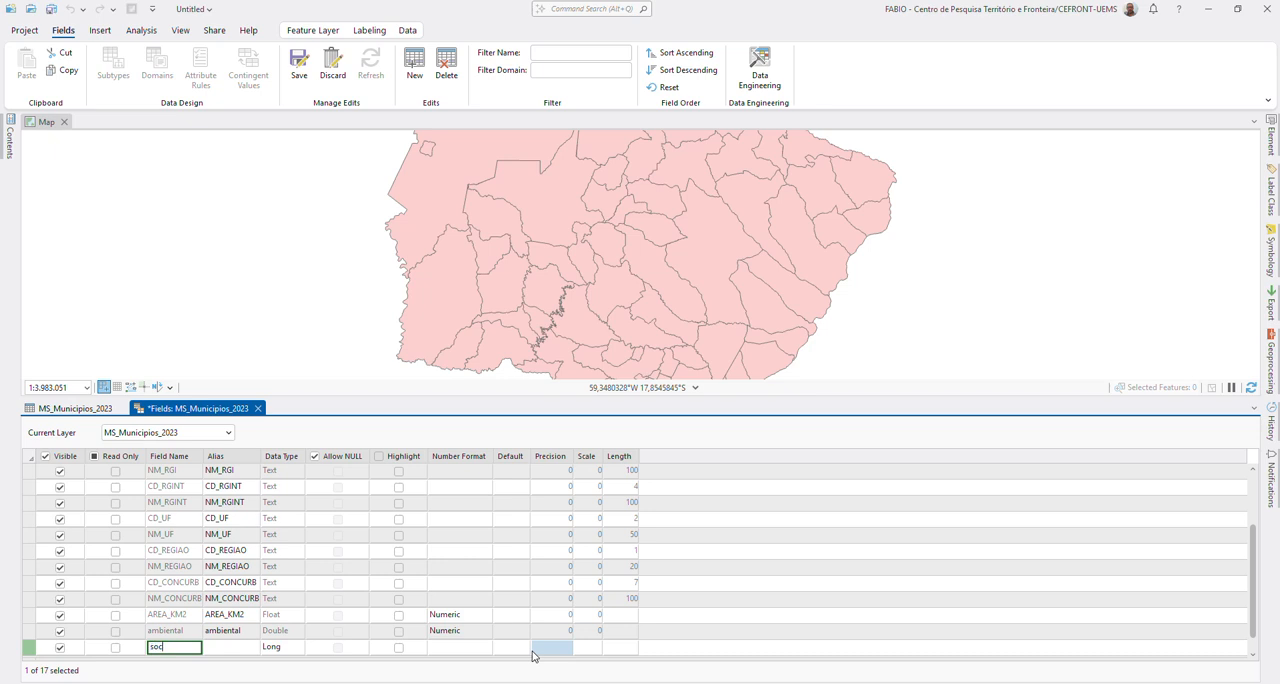
key(Tab)
key(Tab)
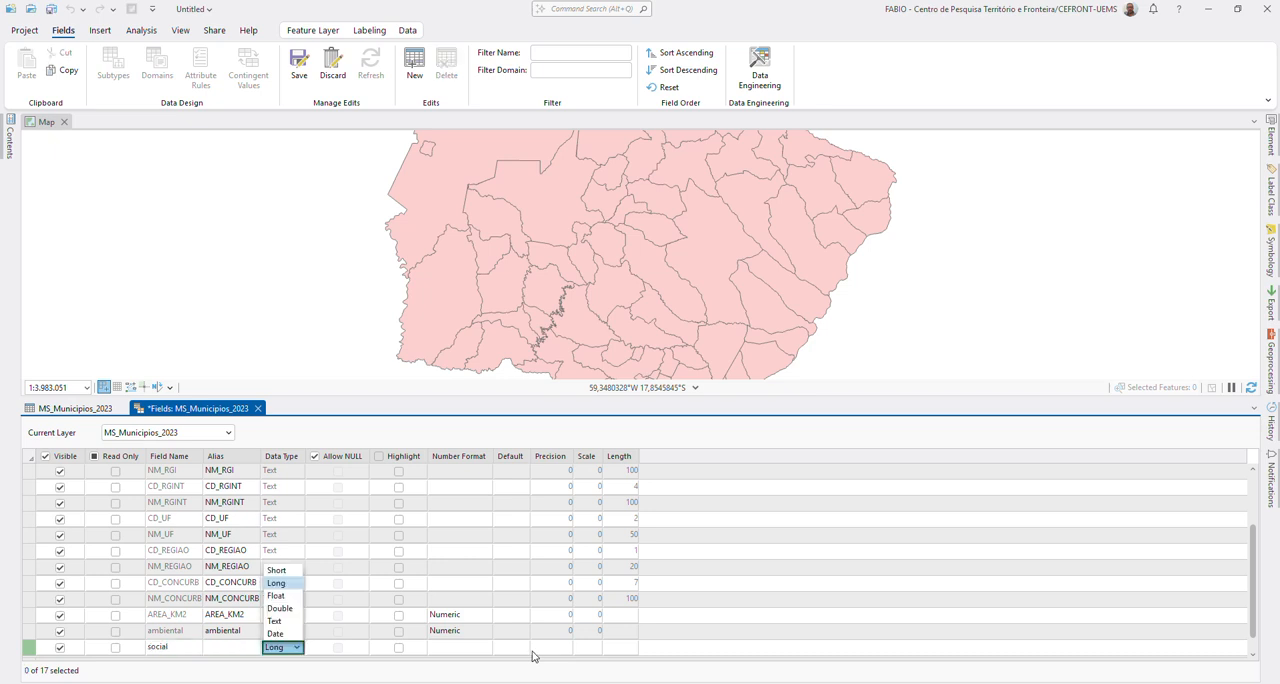
click(281, 609)
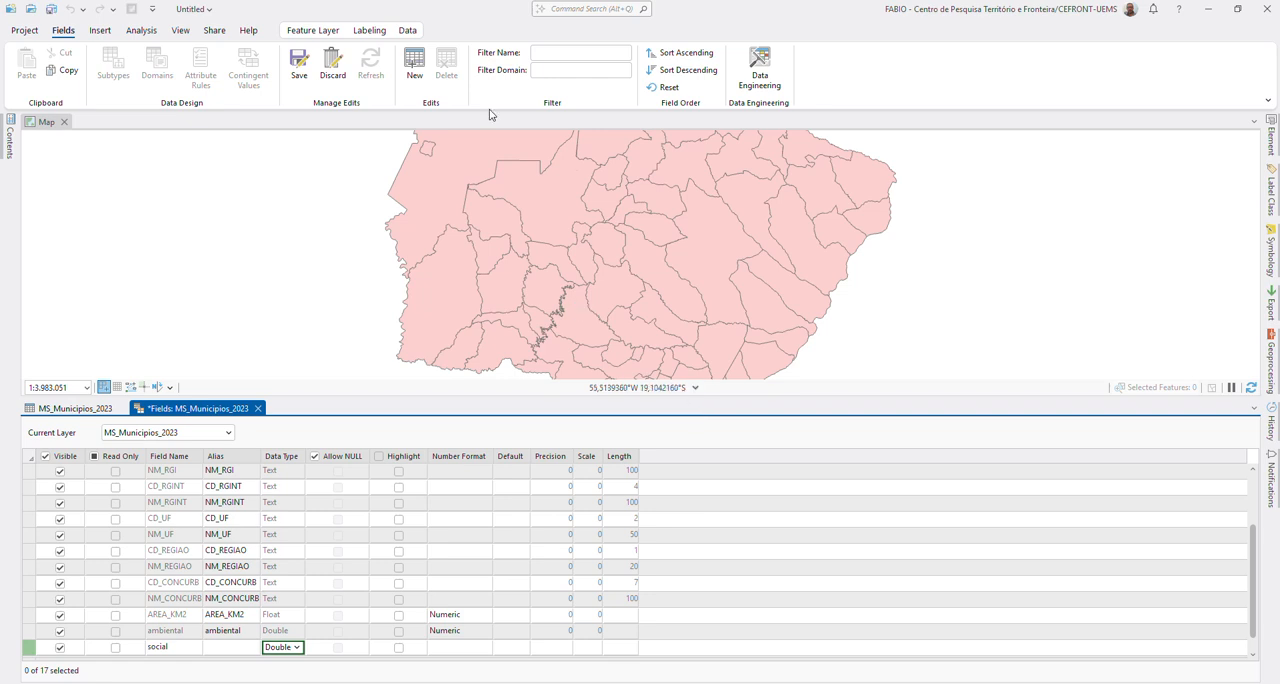
click(310, 67)
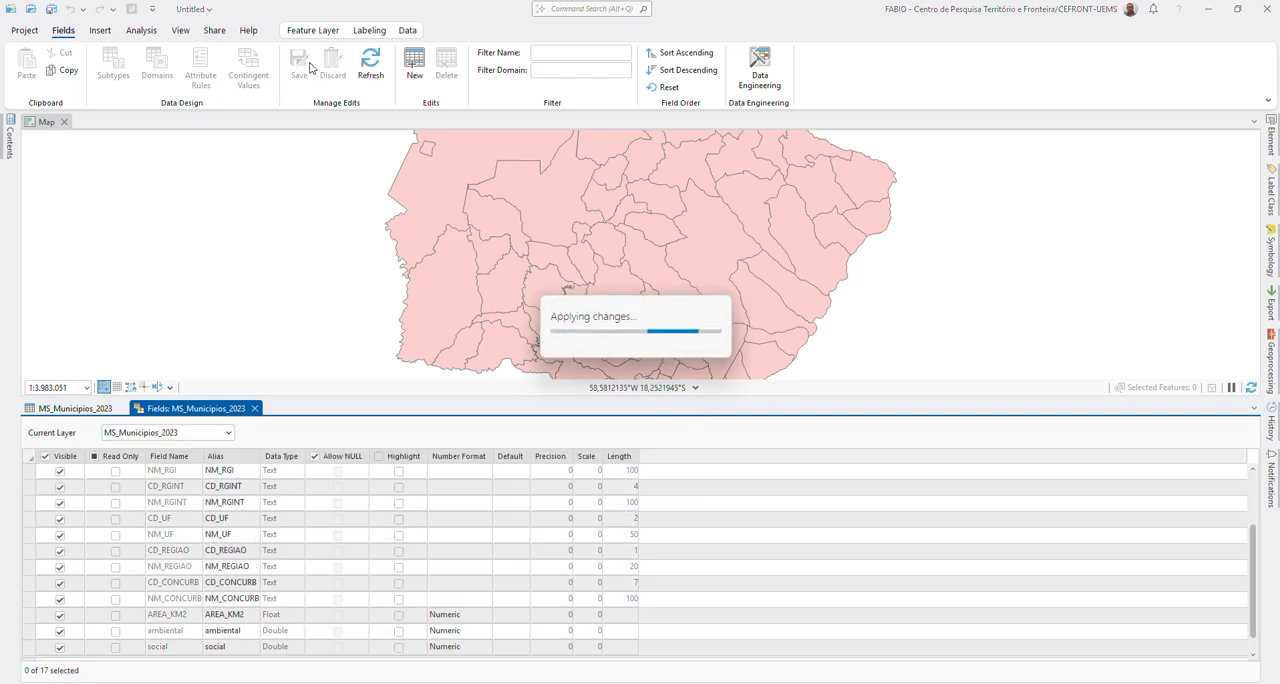
click(255, 409)
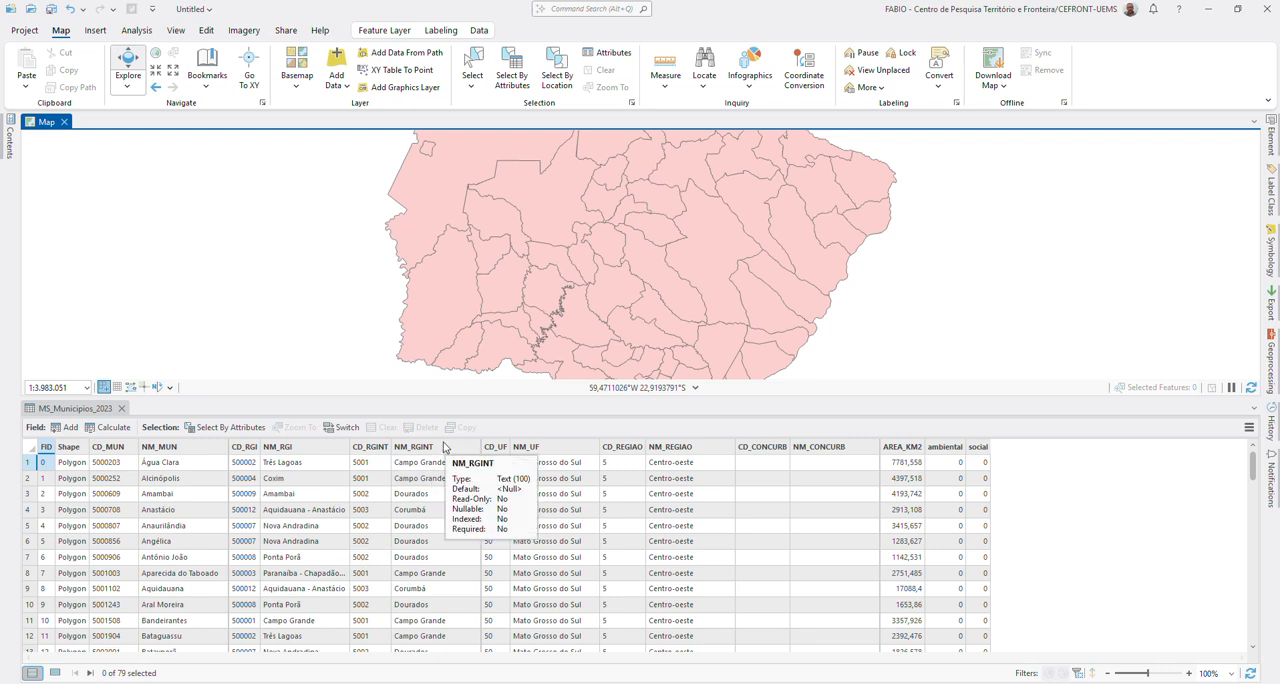
Step: Sort the MS_Municipios_2023 attribute table in ascending order by NM_RGINT
click(444, 447)
right_click(447, 447)
click(463, 452)
scroll(458, 501, down, 10)
scroll(458, 501, down, 9)
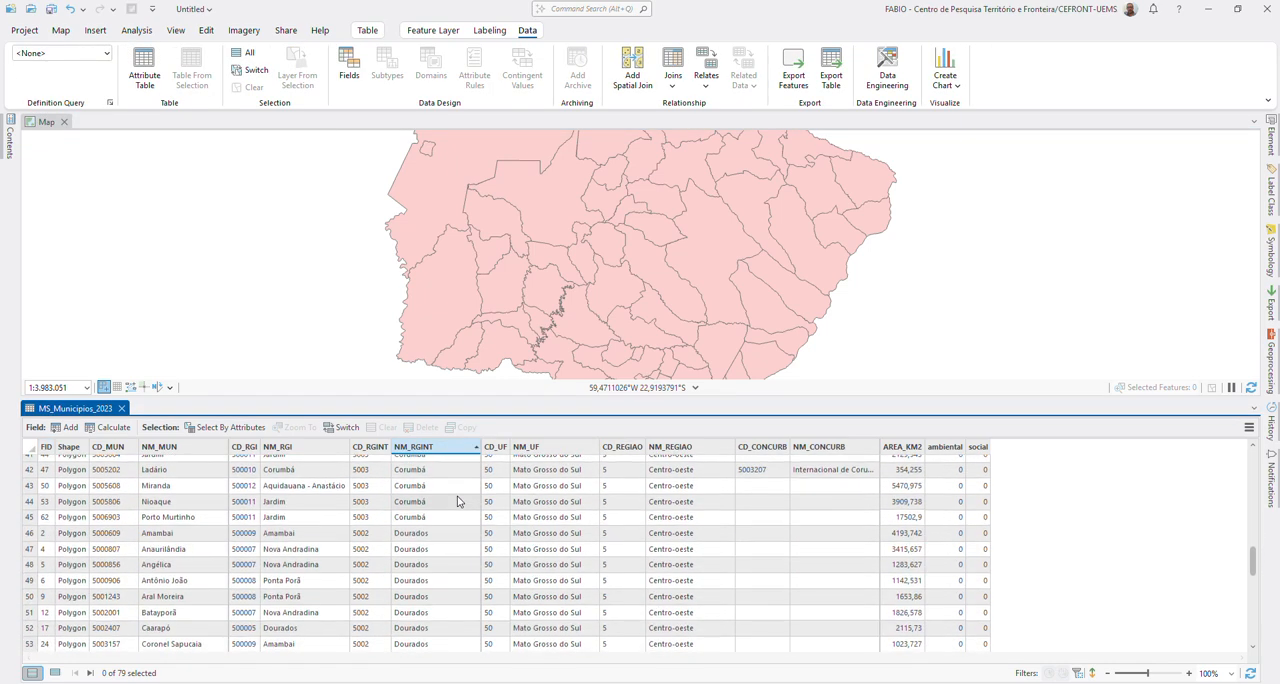
Step: Select all consecutive records whose NM_RGINT is Campo Grande, from Água Clara through Três Lagoas
scroll(458, 501, up, 19)
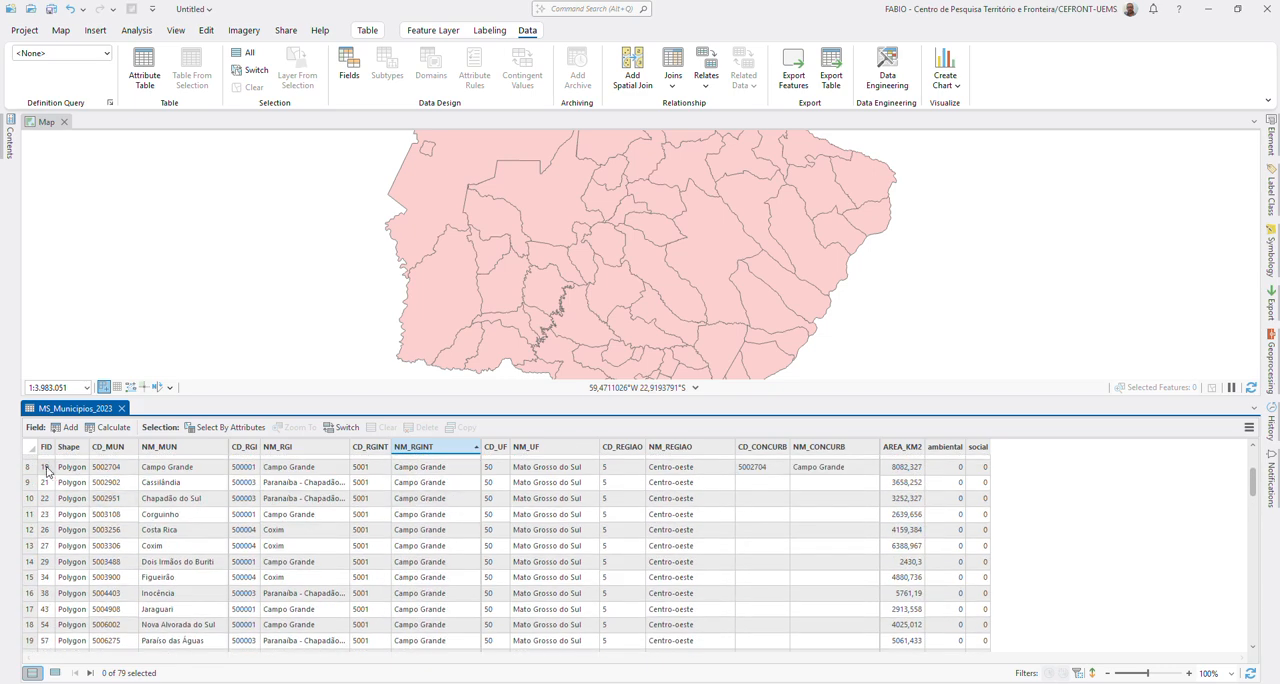
click(34, 459)
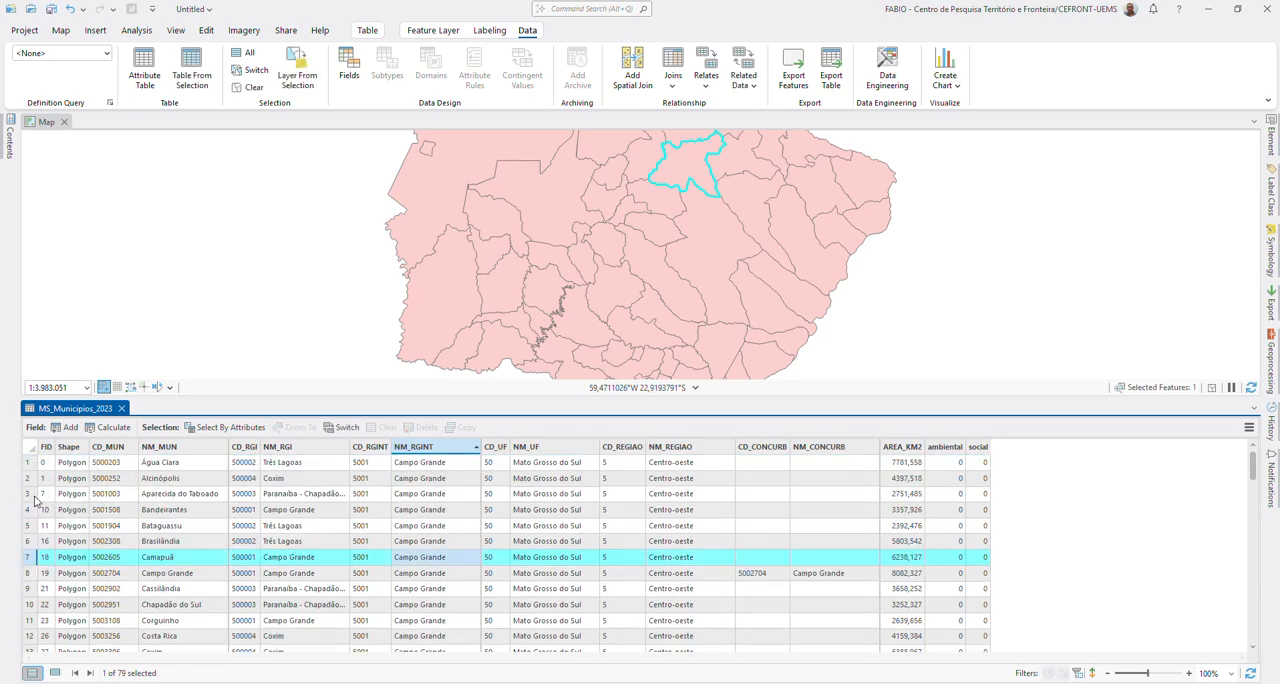
scroll(37, 508, down, 10)
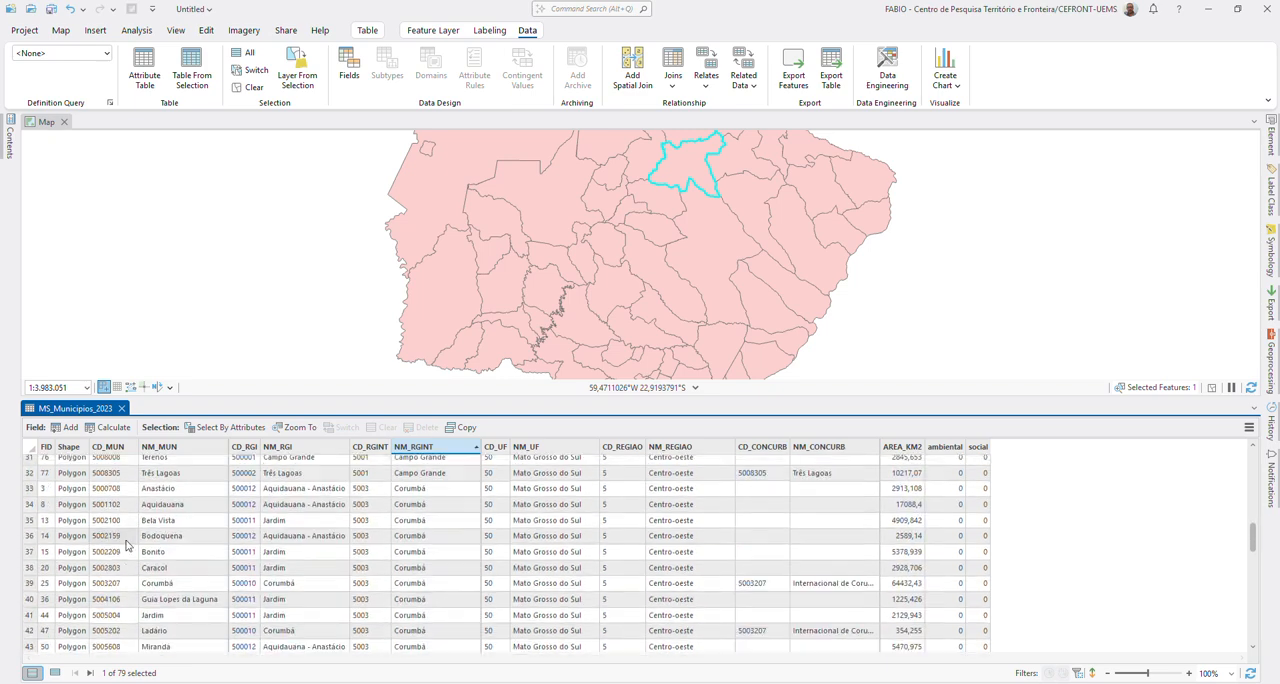
shift+click(31, 474)
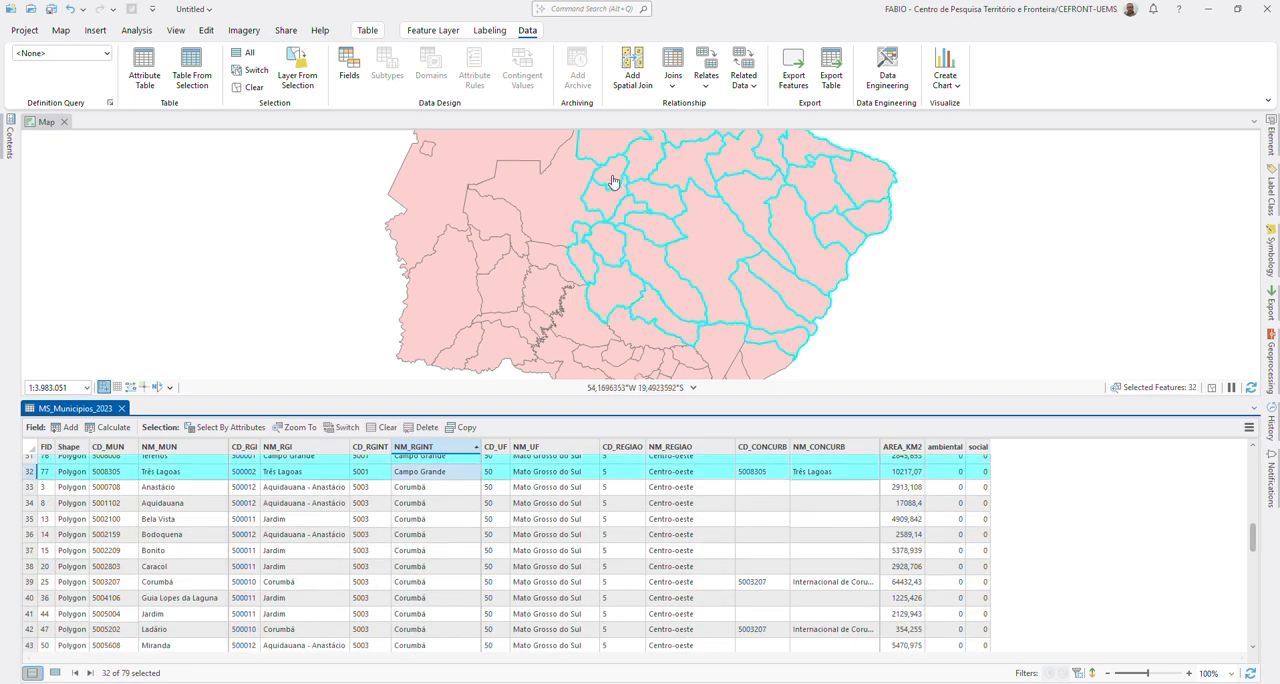
Step: Calculate the ambiental field as 3 for the selected Campo Grande records and check the column in the table
right_click(952, 452)
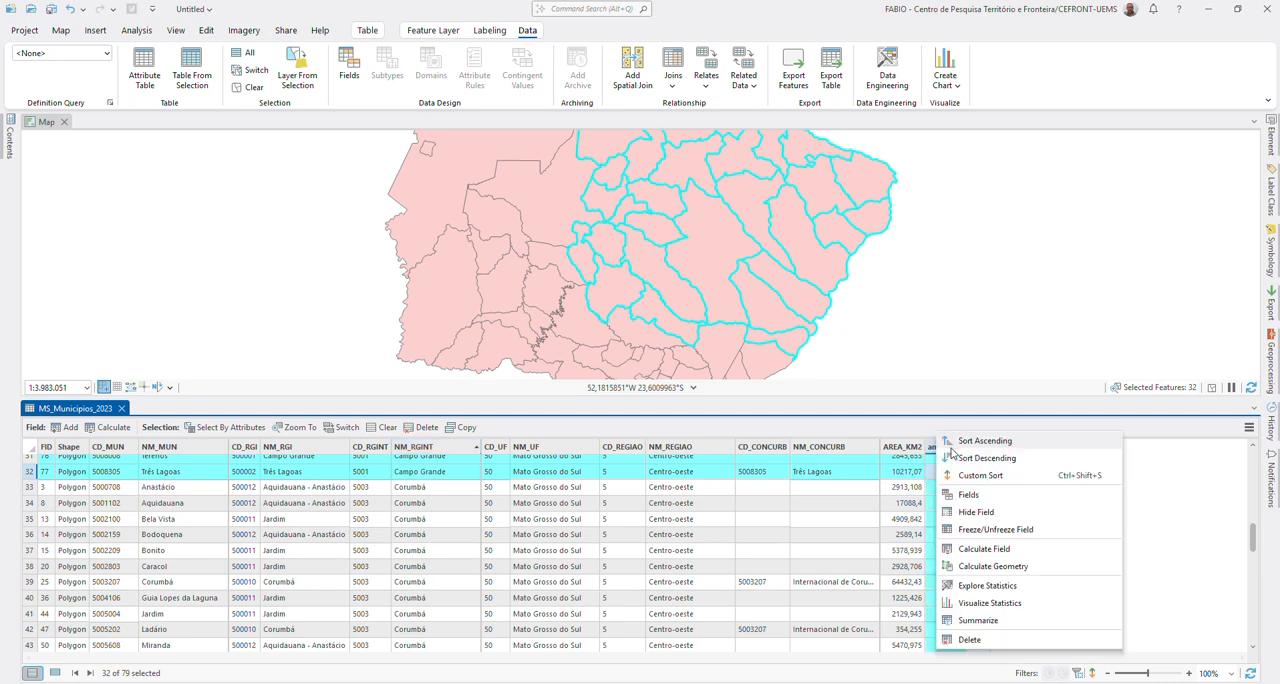
click(978, 549)
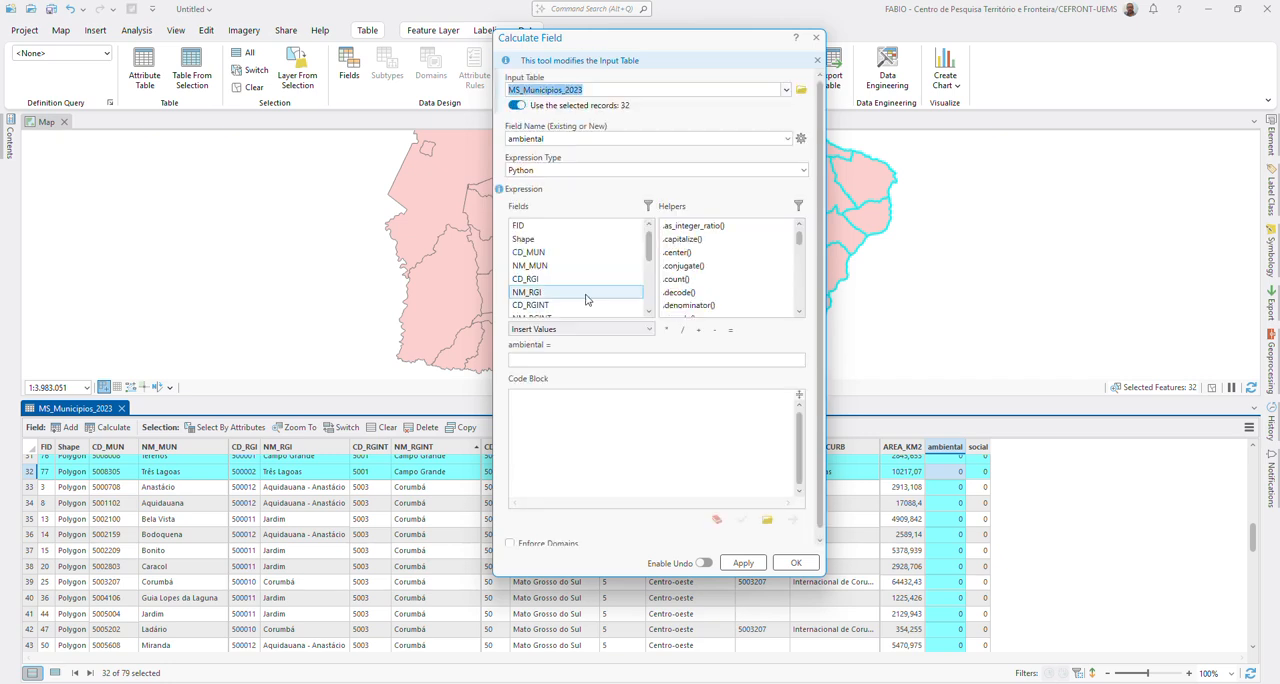
scroll(562, 288, down, 5)
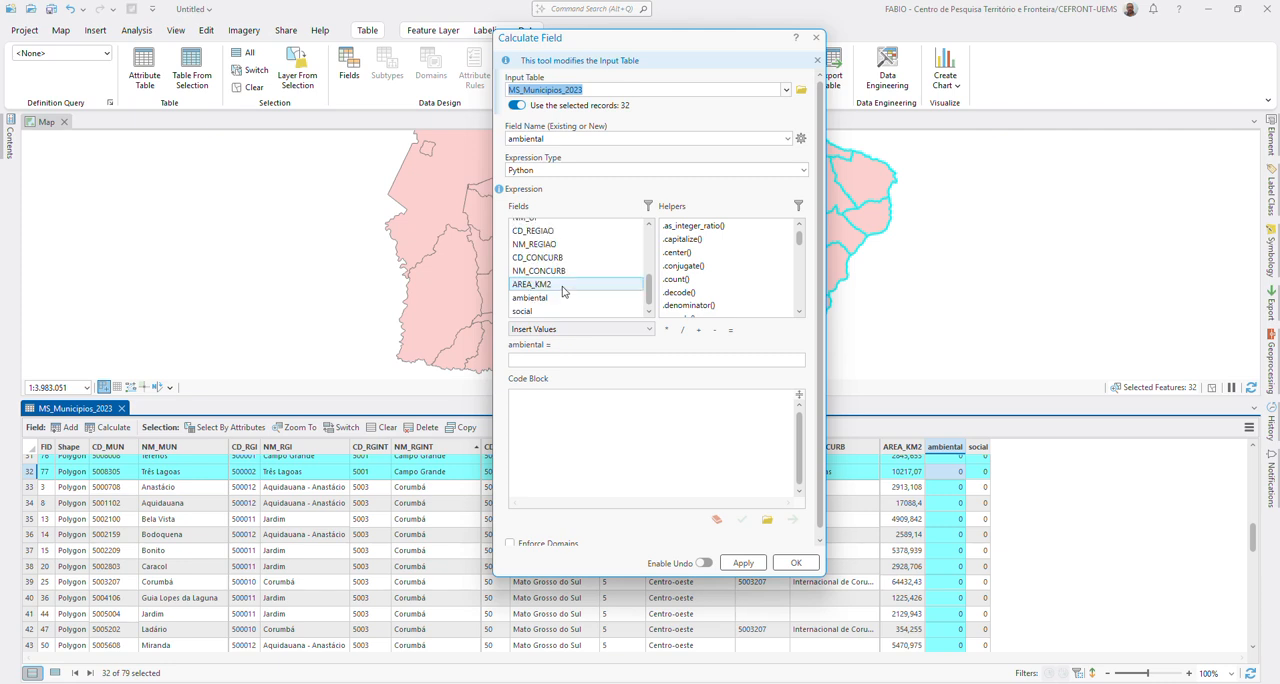
click(555, 298)
click(547, 358)
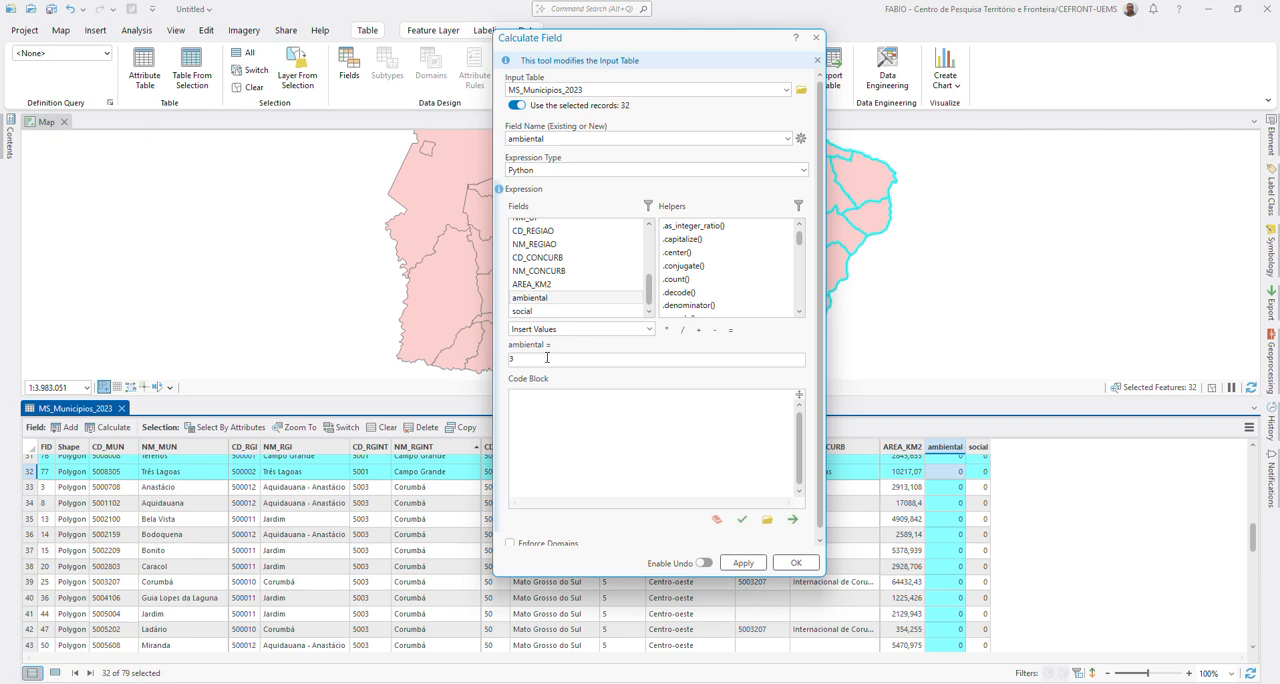
click(796, 563)
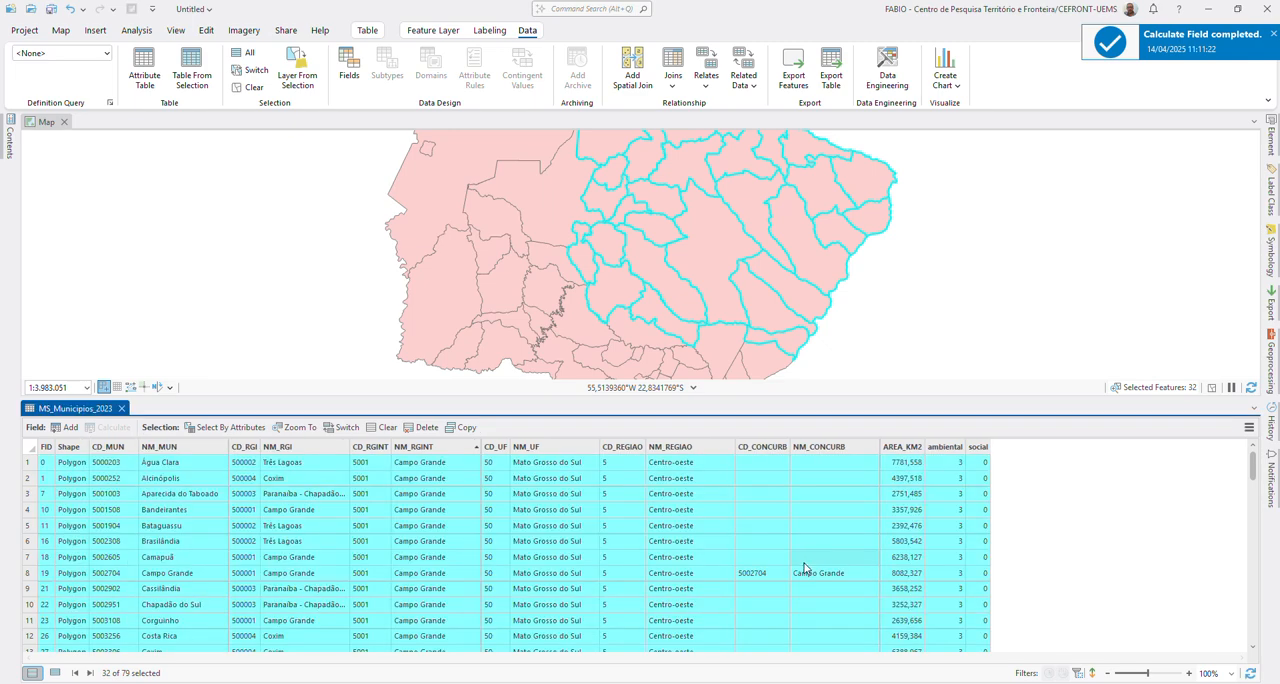
scroll(1043, 486, down, 7)
scroll(961, 557, down, 1)
scroll(961, 557, down, 3)
scroll(600, 548, down, 1)
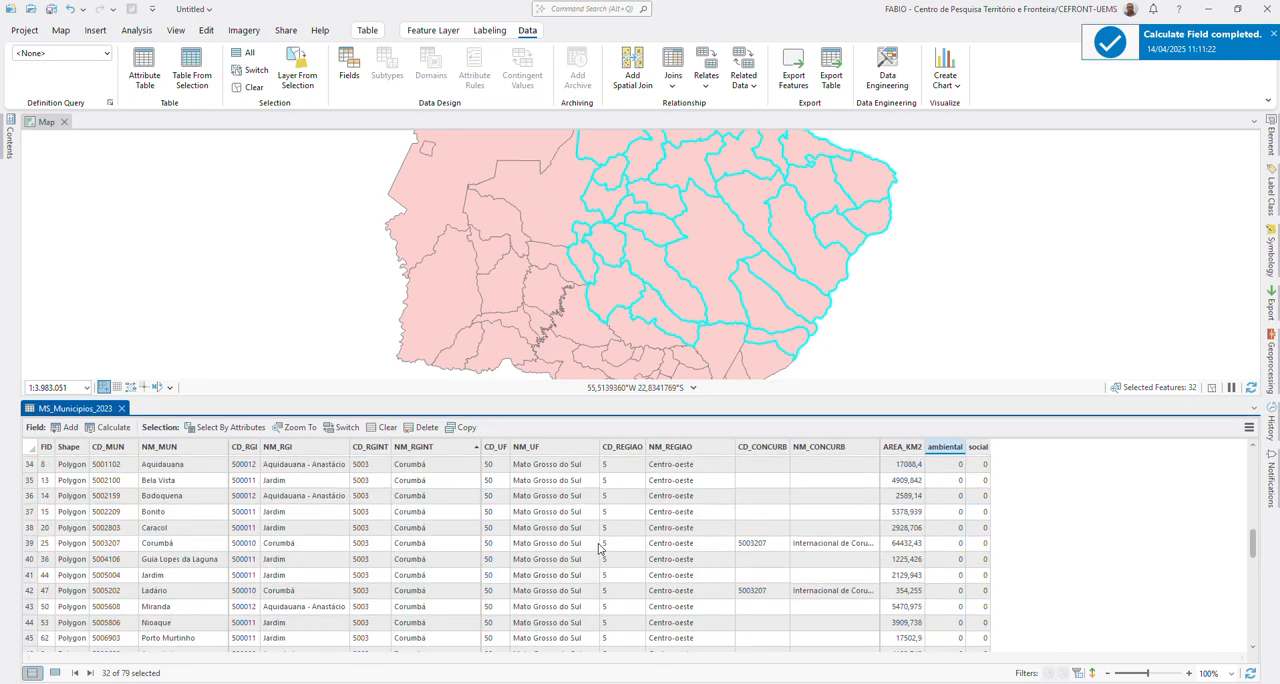
scroll(600, 548, up, 1)
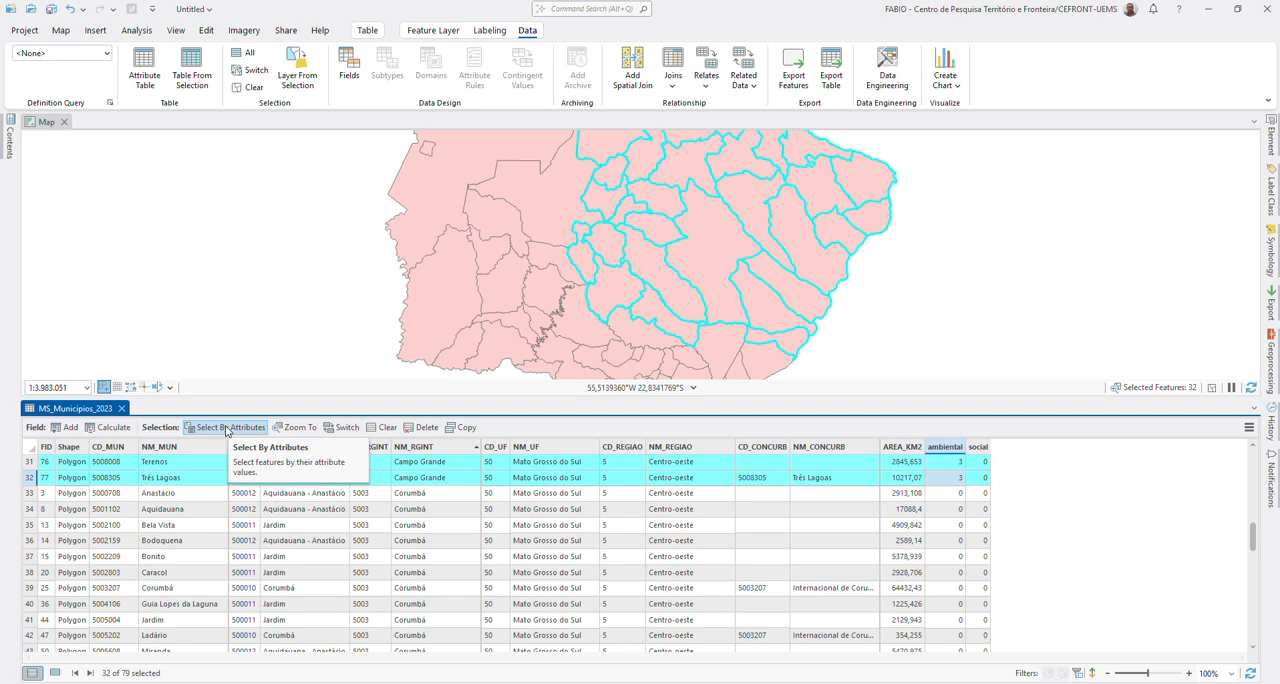
Step: Select the MS_Municipios_2023 records by attribute with a new selection where NM_RGINT is equal to Corumbá
click(227, 428)
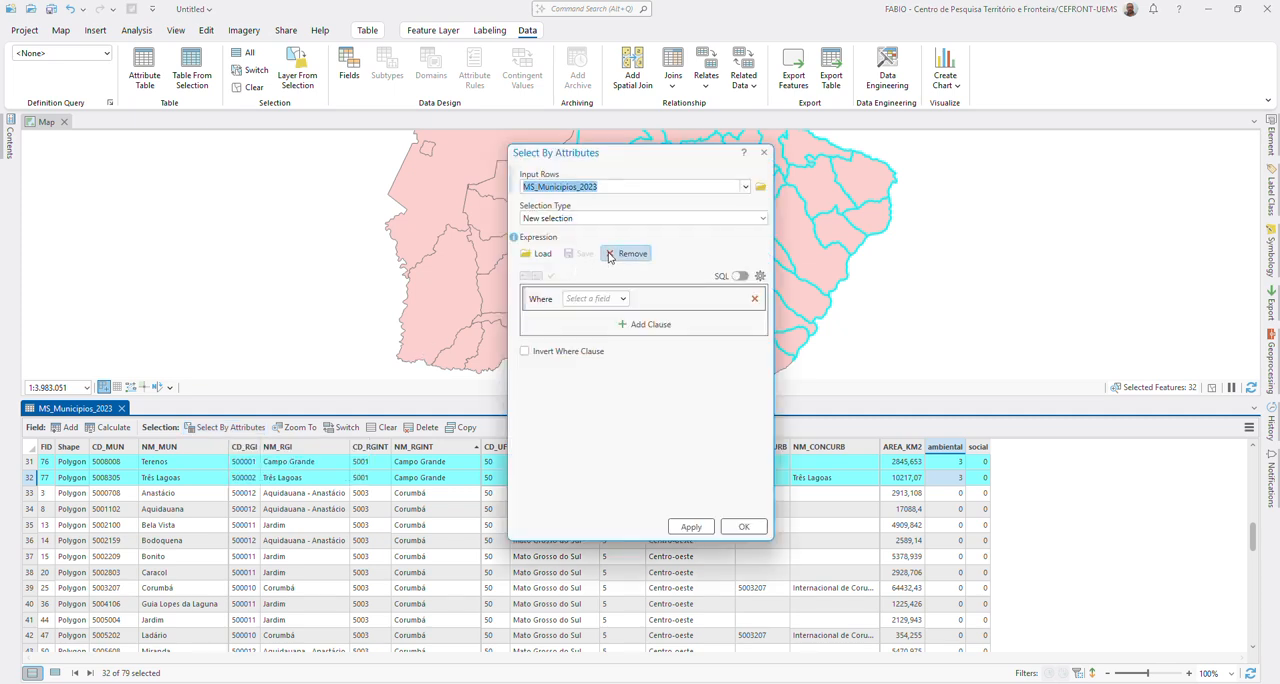
click(621, 299)
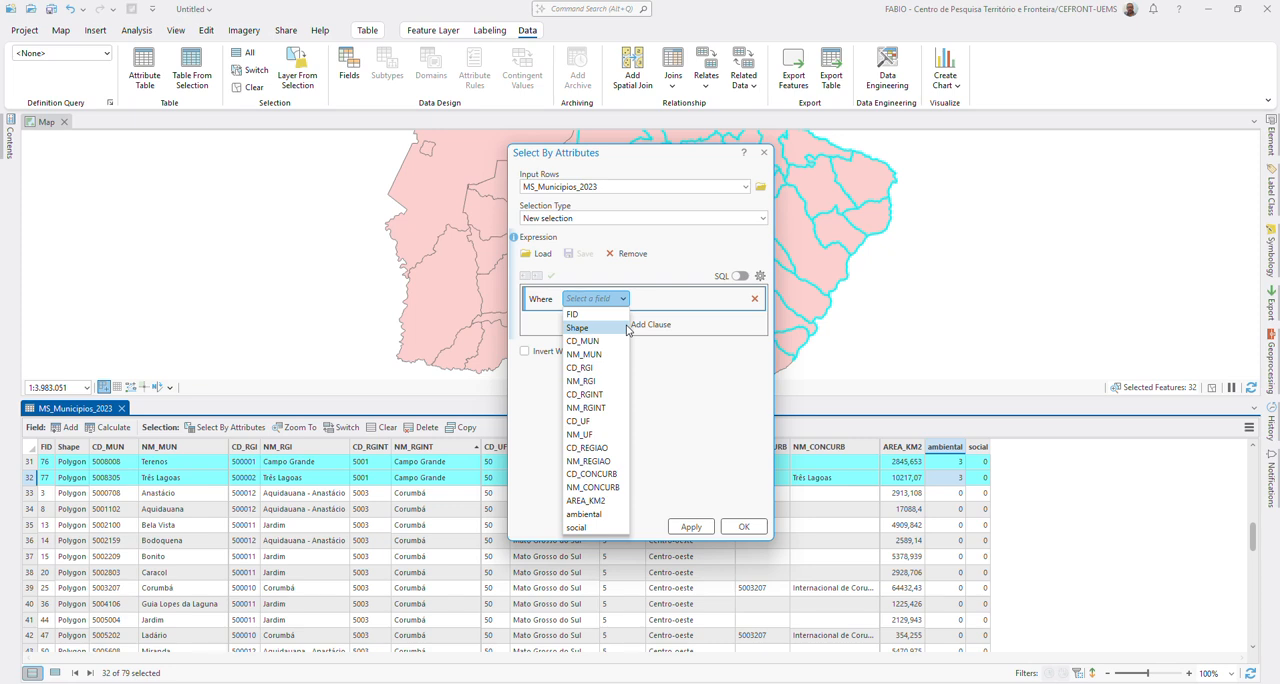
click(614, 166)
drag(646, 155, 846, 198)
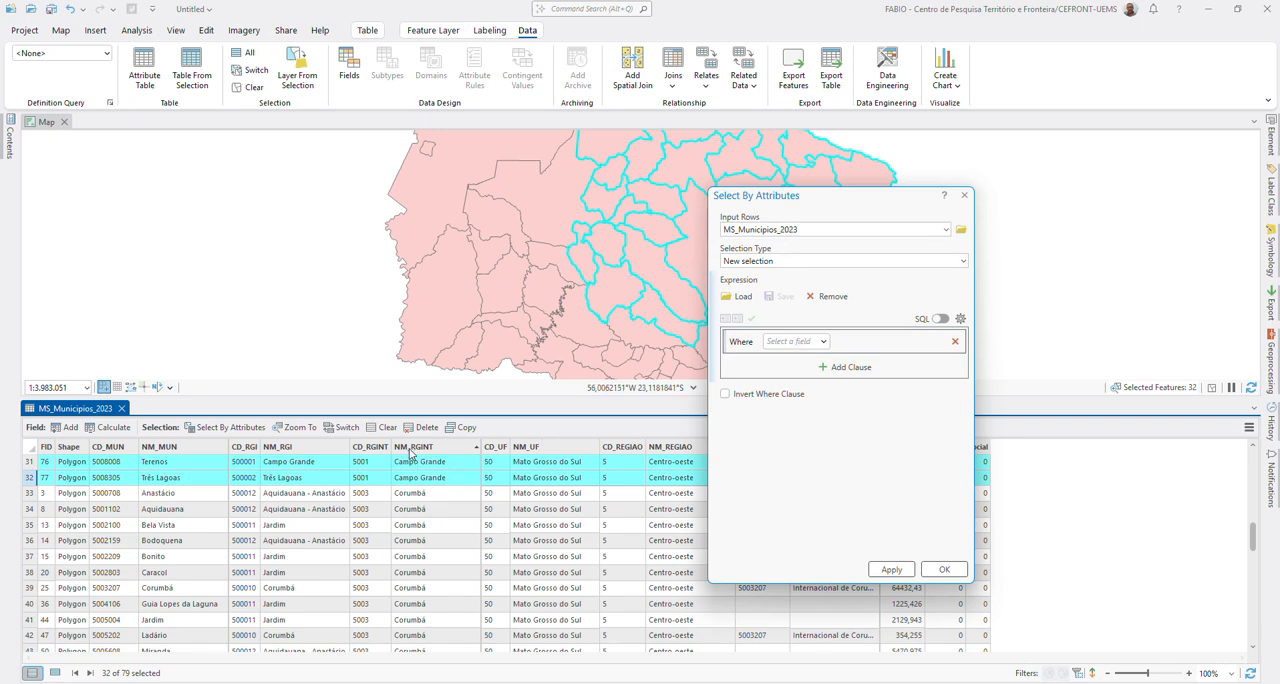
click(963, 262)
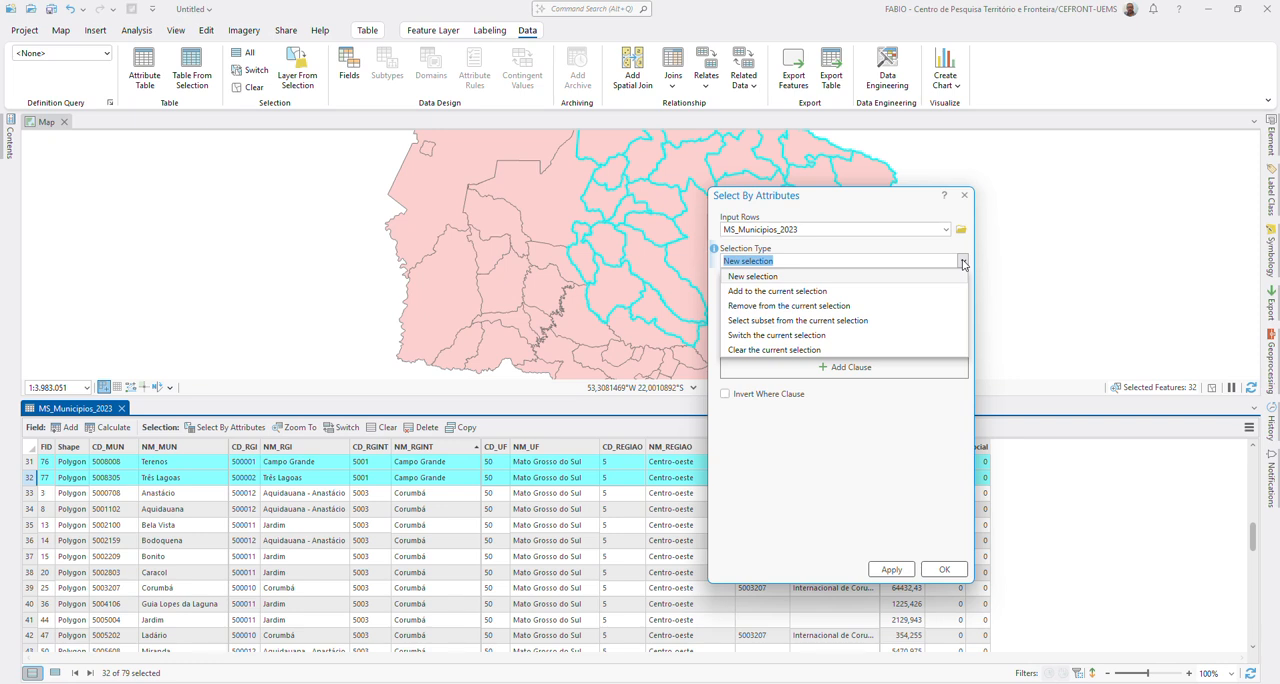
click(963, 262)
click(809, 341)
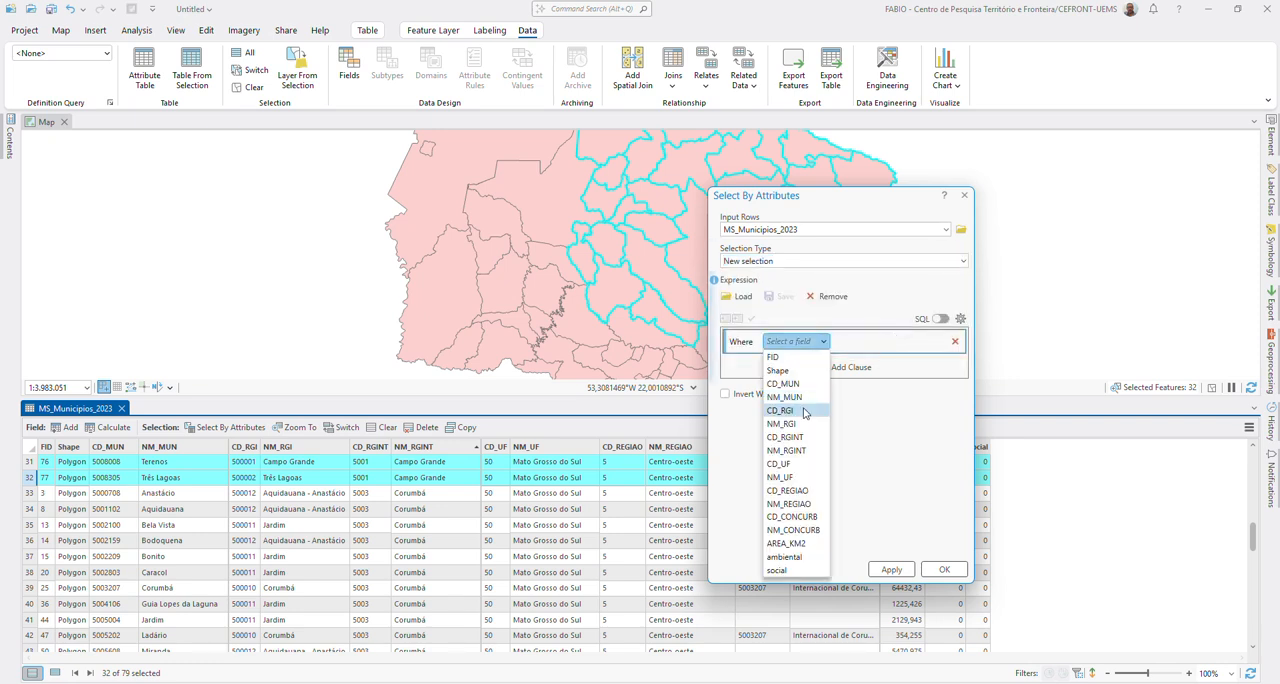
click(799, 453)
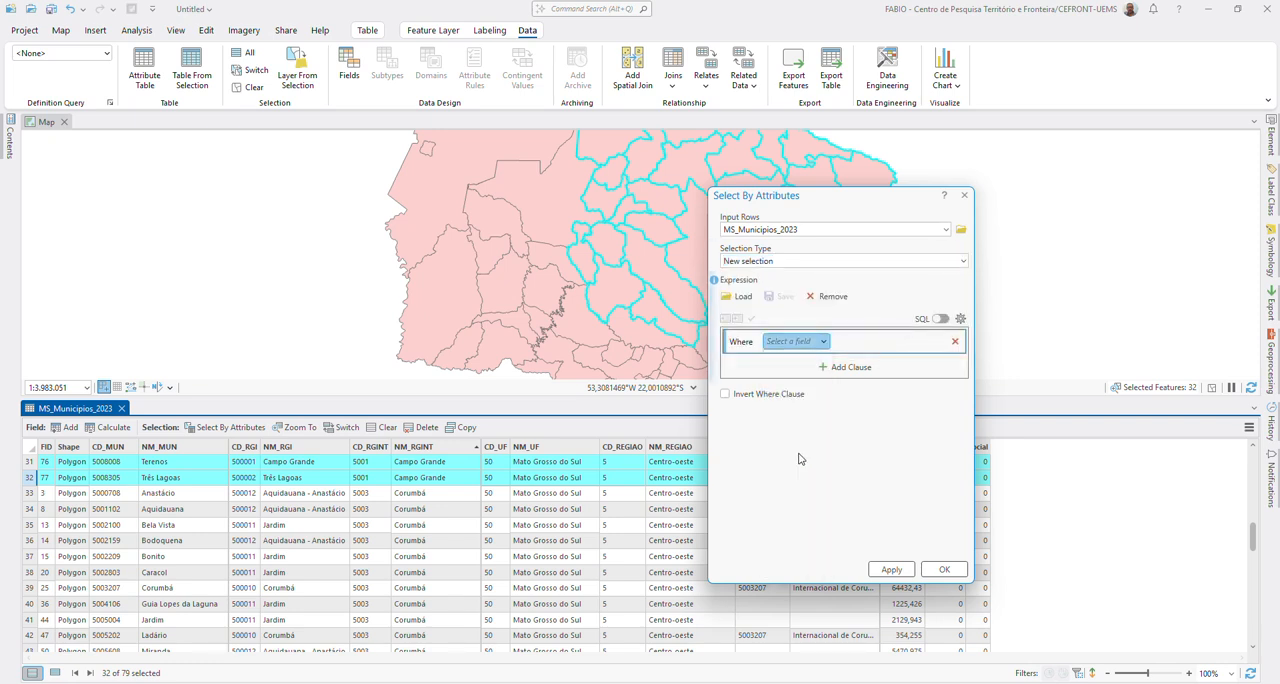
click(939, 342)
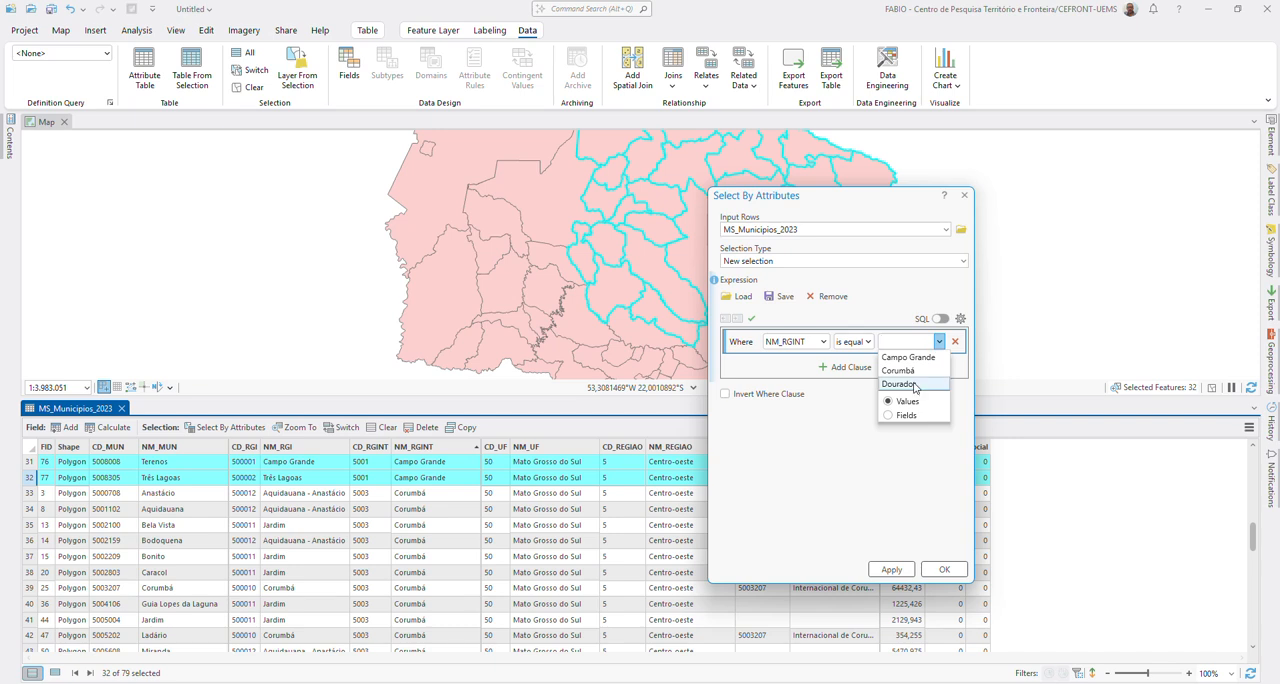
click(905, 371)
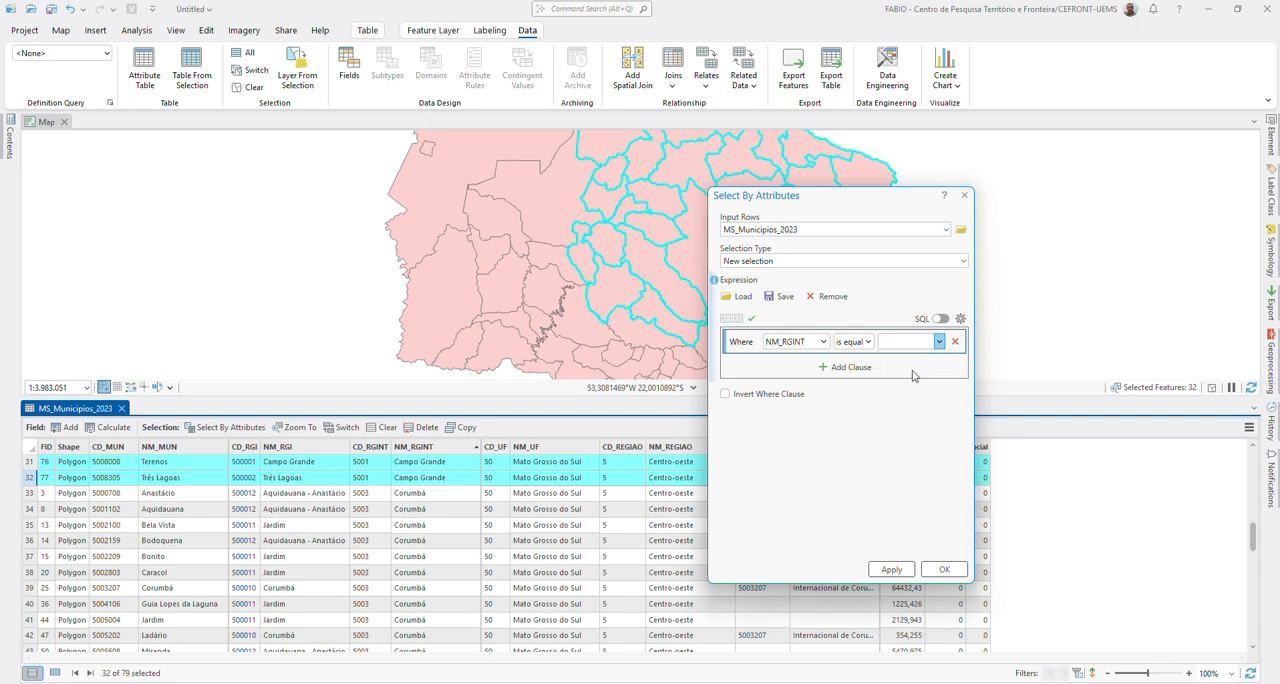
click(893, 576)
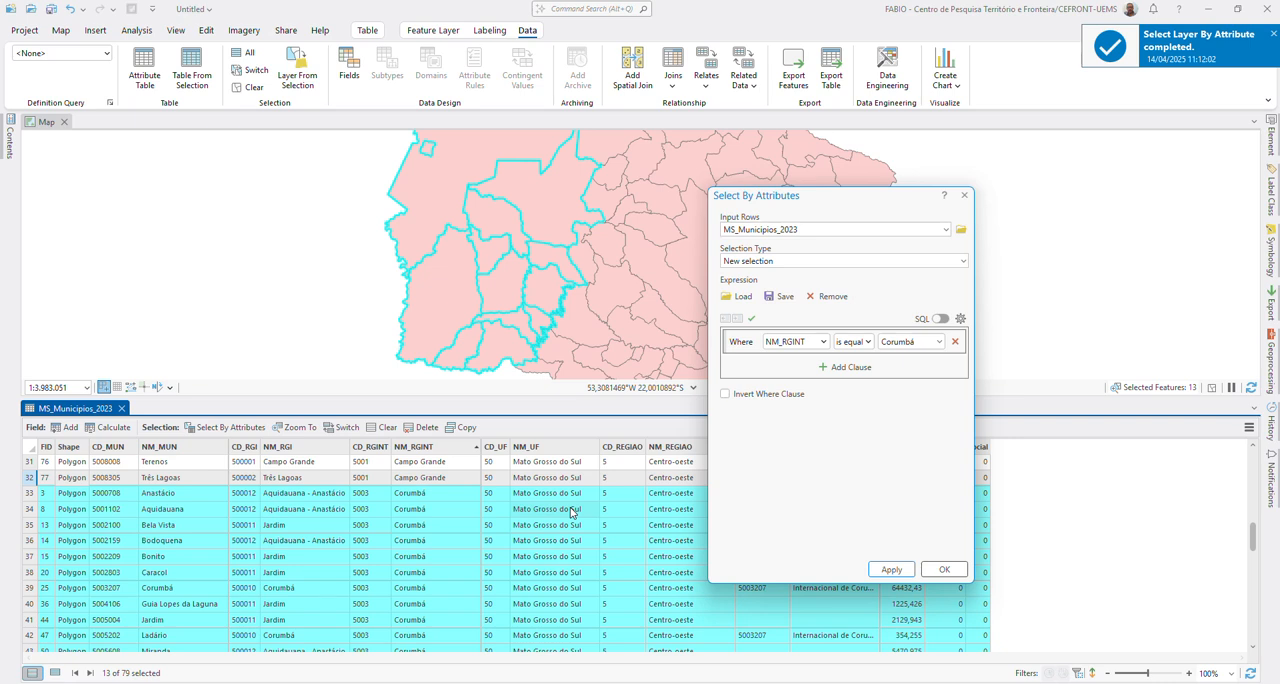
click(944, 569)
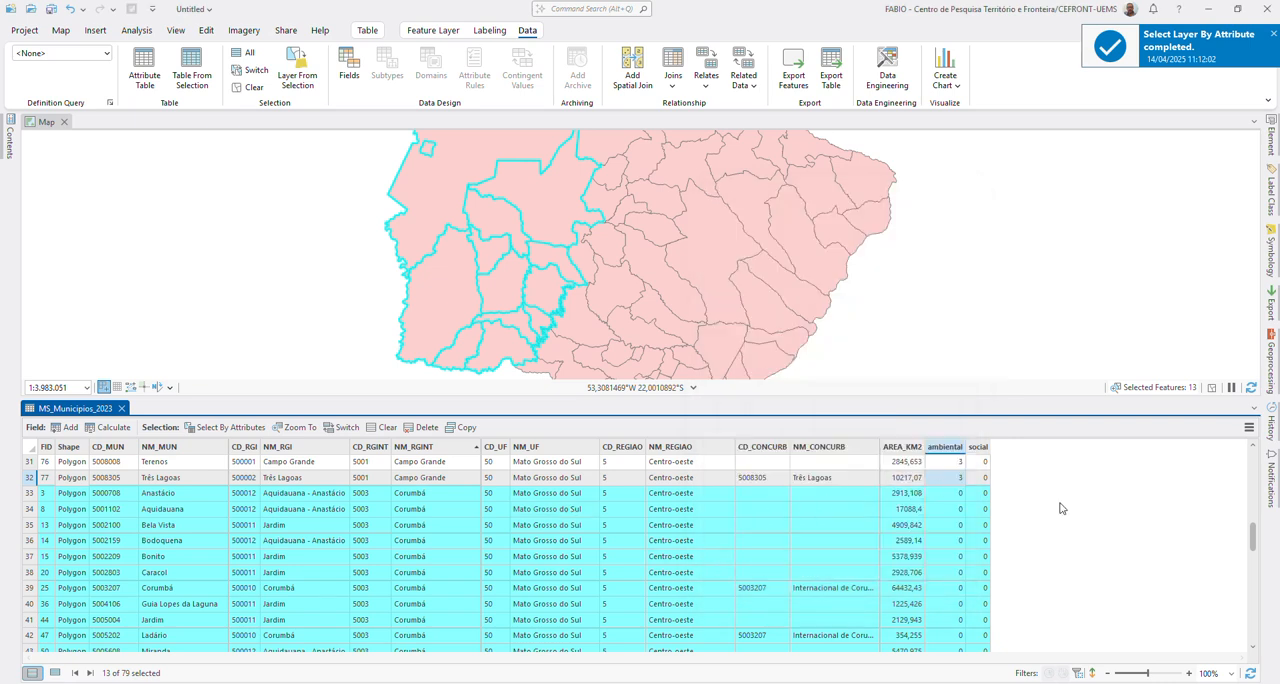
Step: Calculate the ambiental field as 1 for the selected Corumbá records and check the column in the table
right_click(950, 452)
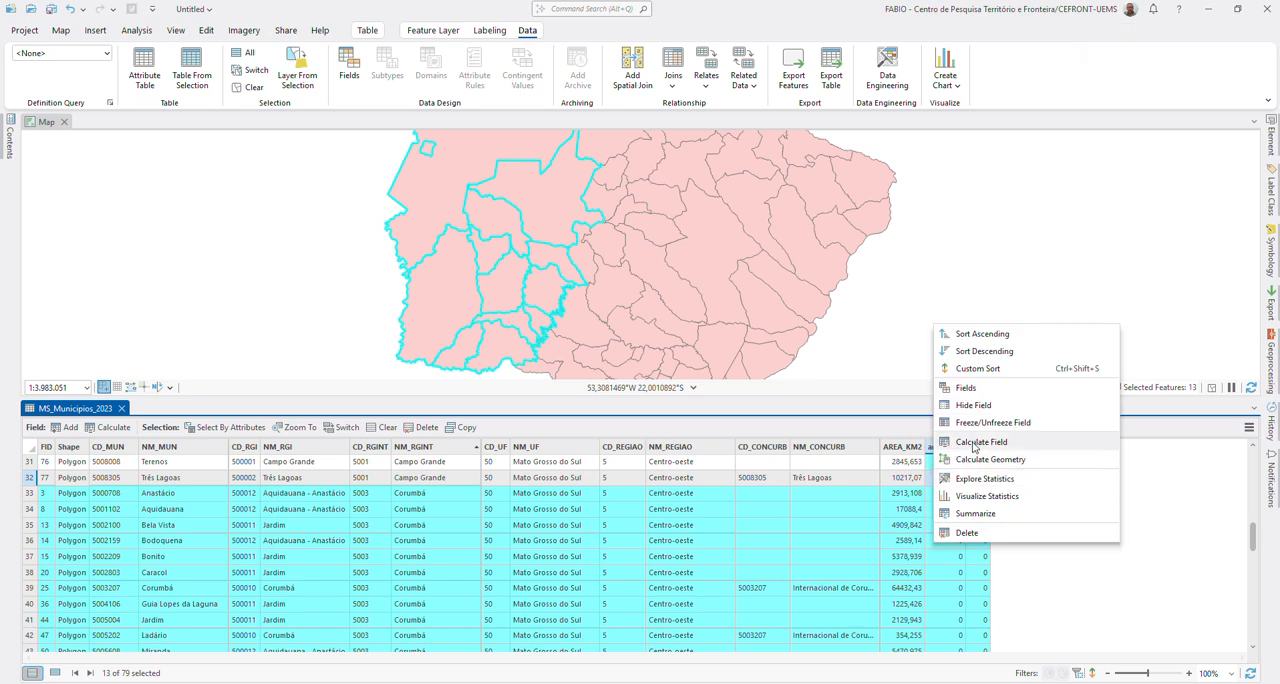
click(975, 442)
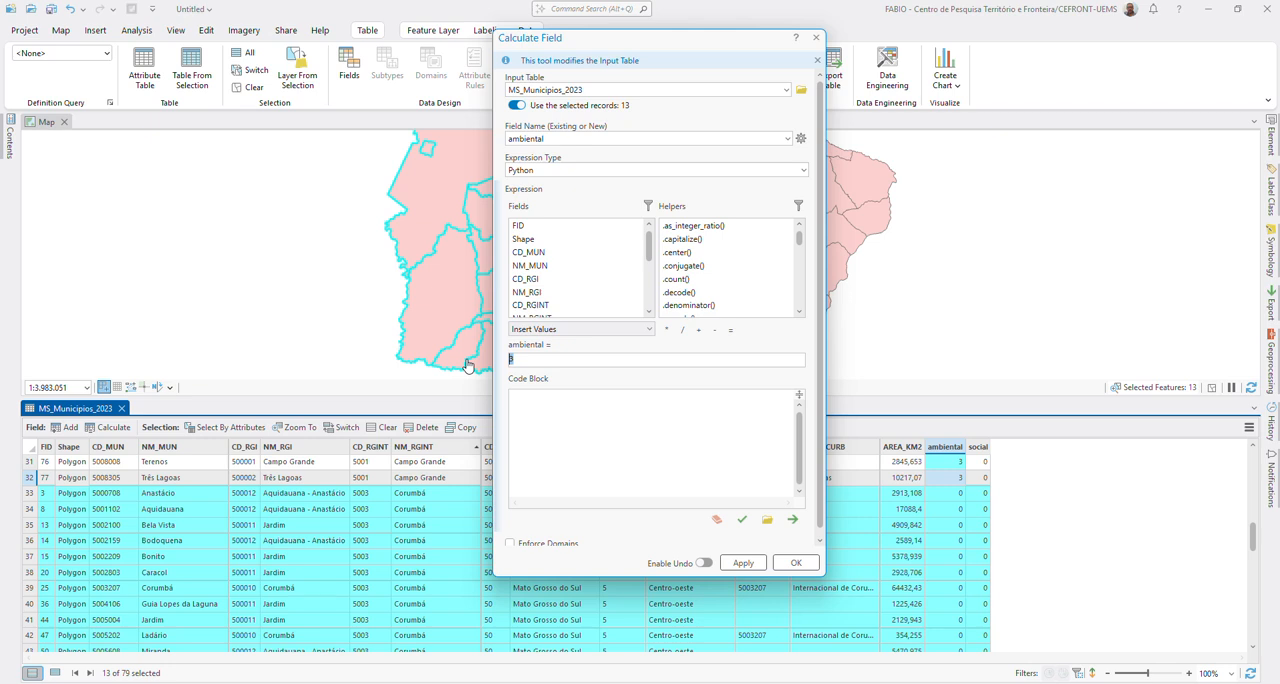
text(1)
scroll(556, 290, down, 3)
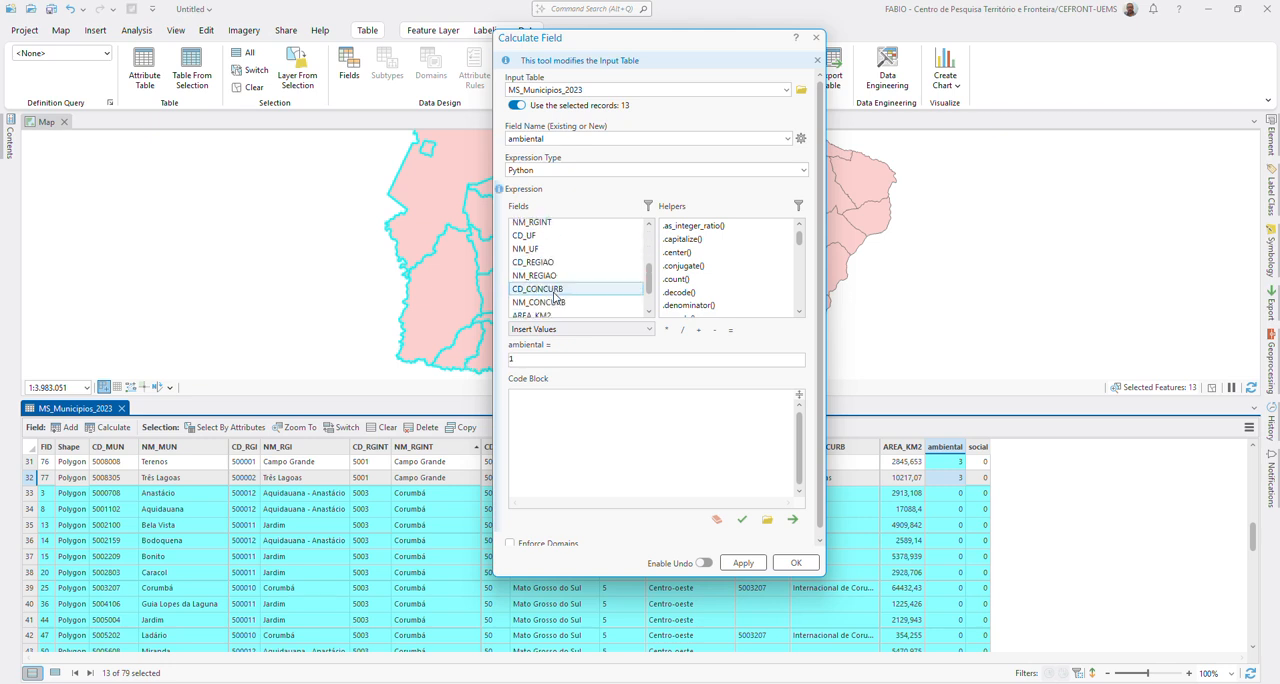
scroll(556, 295, down, 1)
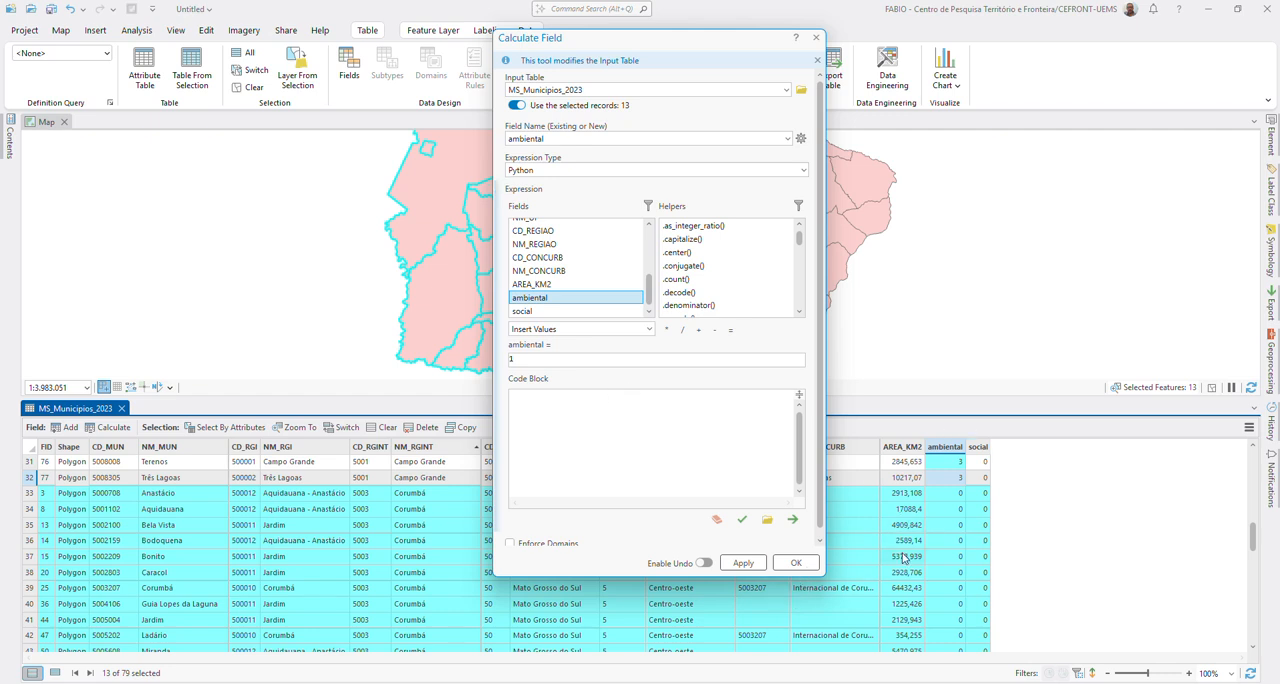
click(755, 564)
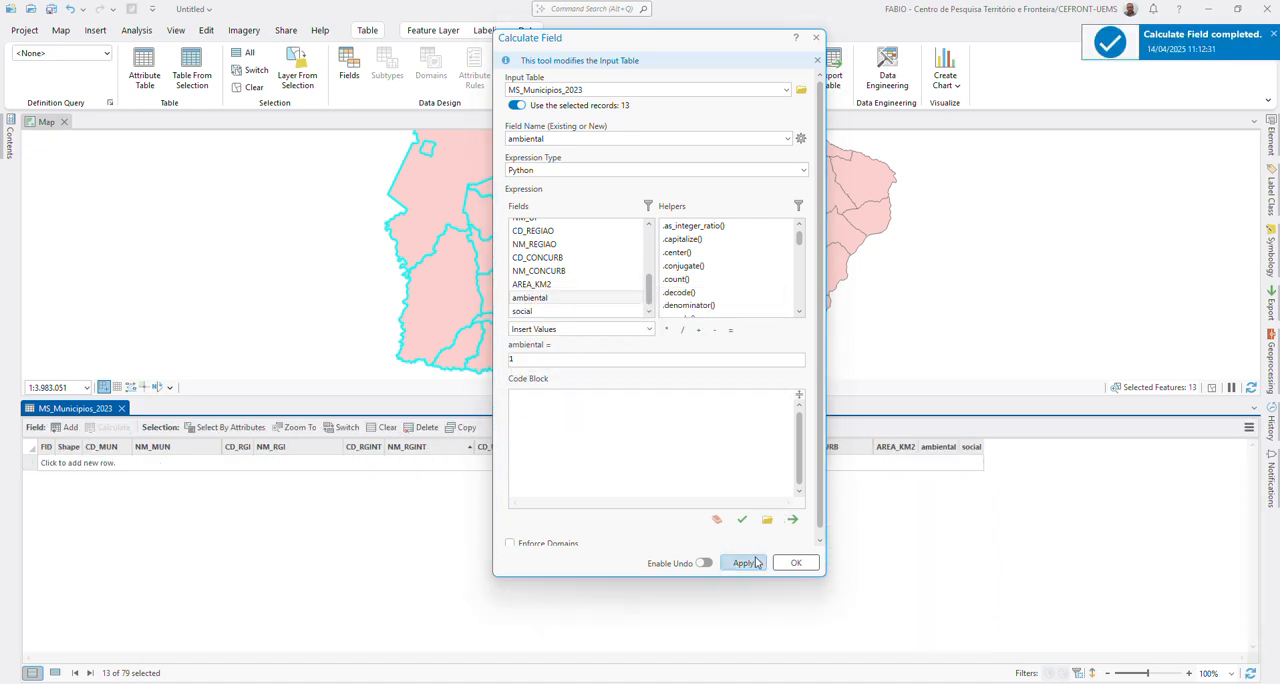
scroll(952, 530, down, 15)
scroll(952, 530, up, 5)
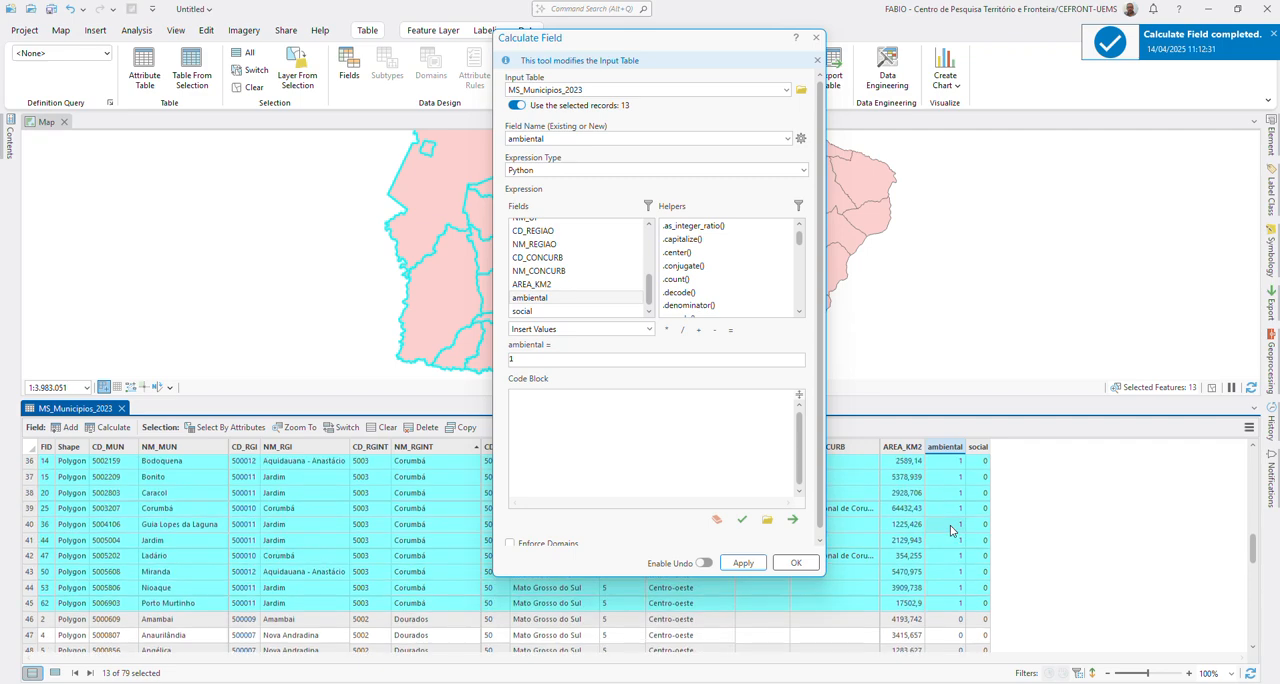
click(796, 563)
Step: Change the attribute selection of MS_Municipios_2023 to the records where NM_RGINT is equal to Dourados
scroll(962, 580, down, 1)
scroll(962, 580, down, 5)
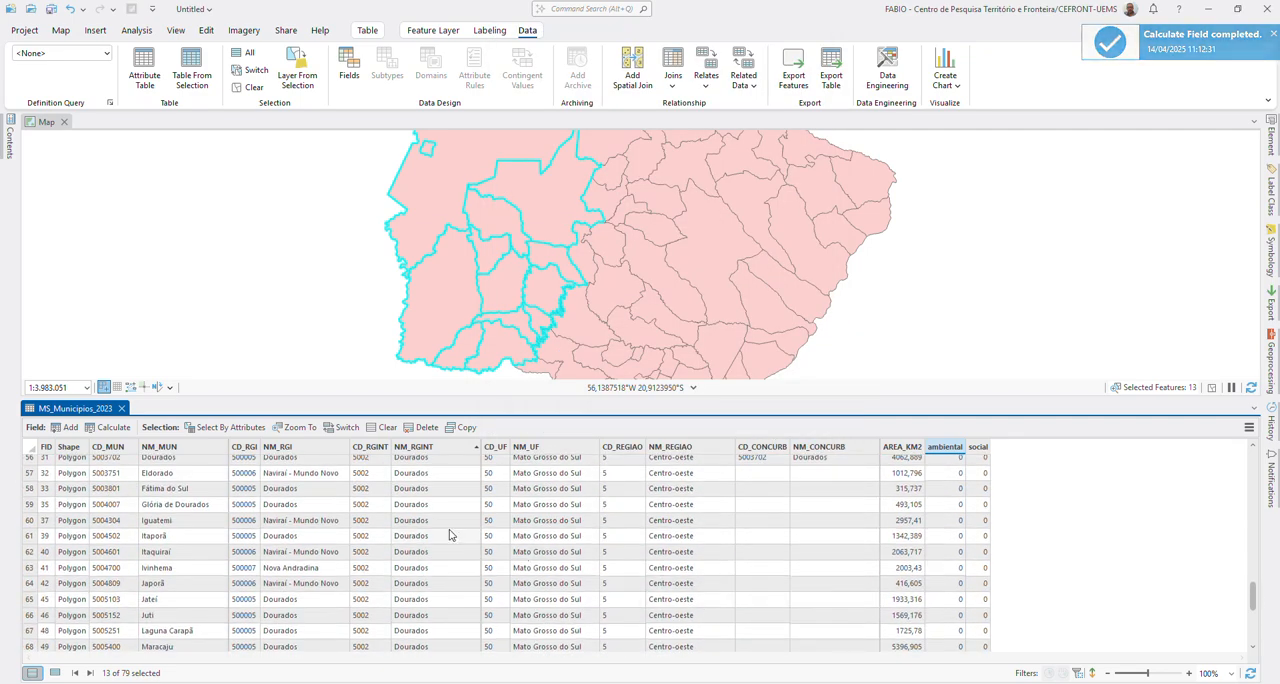
scroll(449, 535, down, 5)
scroll(449, 532, up, 13)
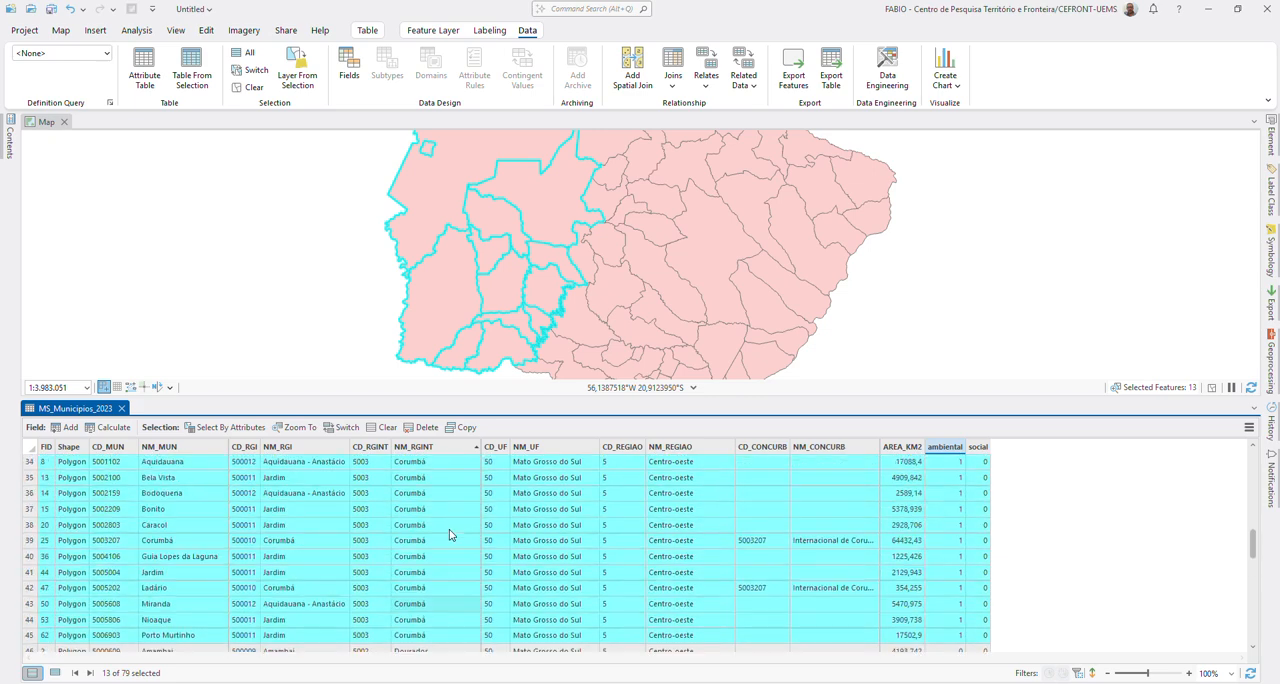
click(247, 430)
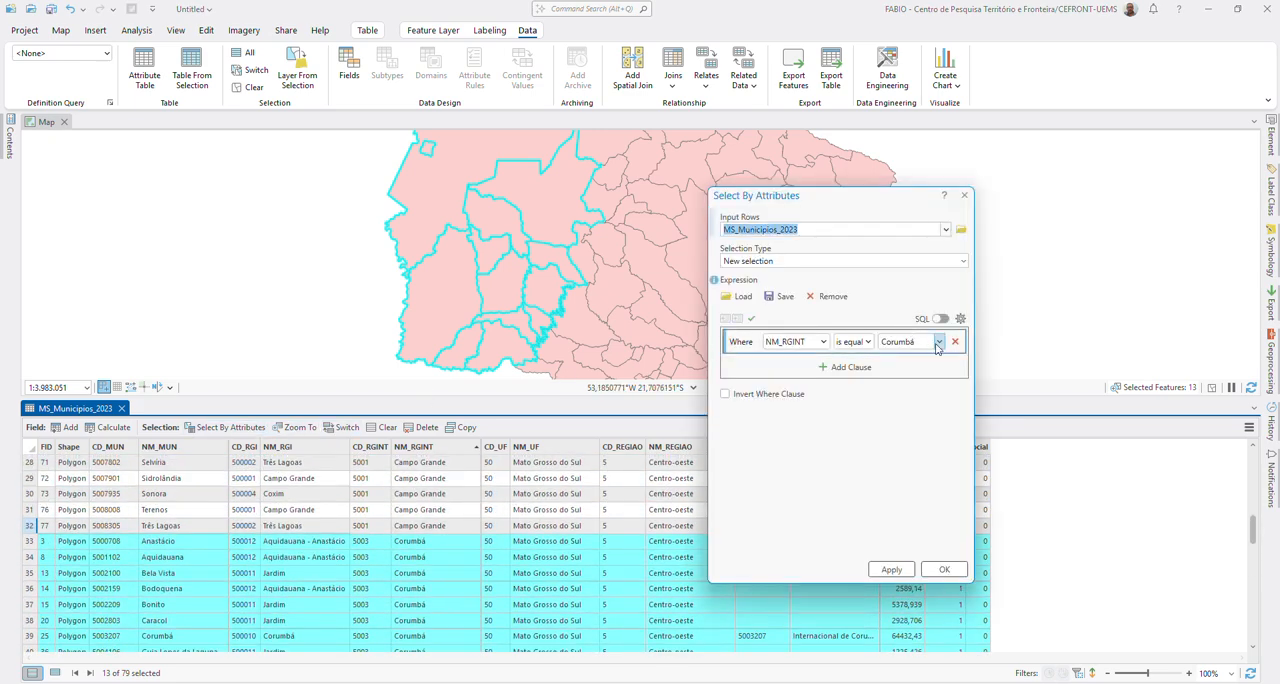
click(938, 342)
click(900, 384)
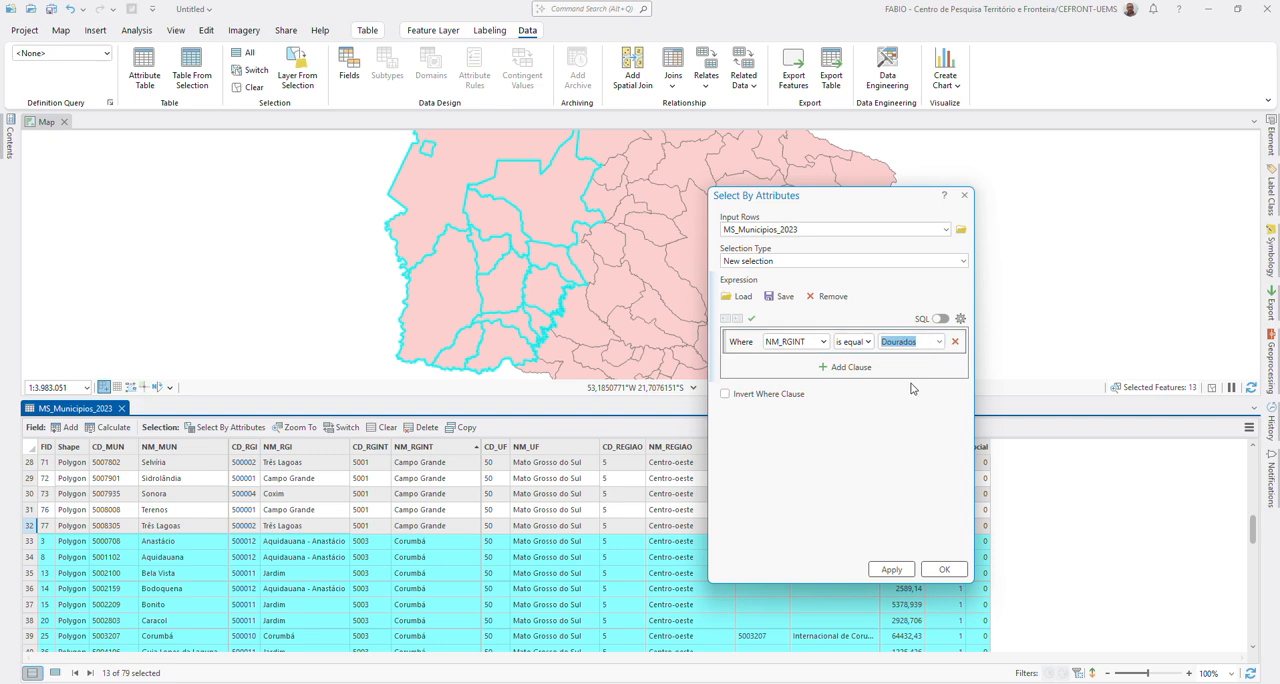
click(891, 569)
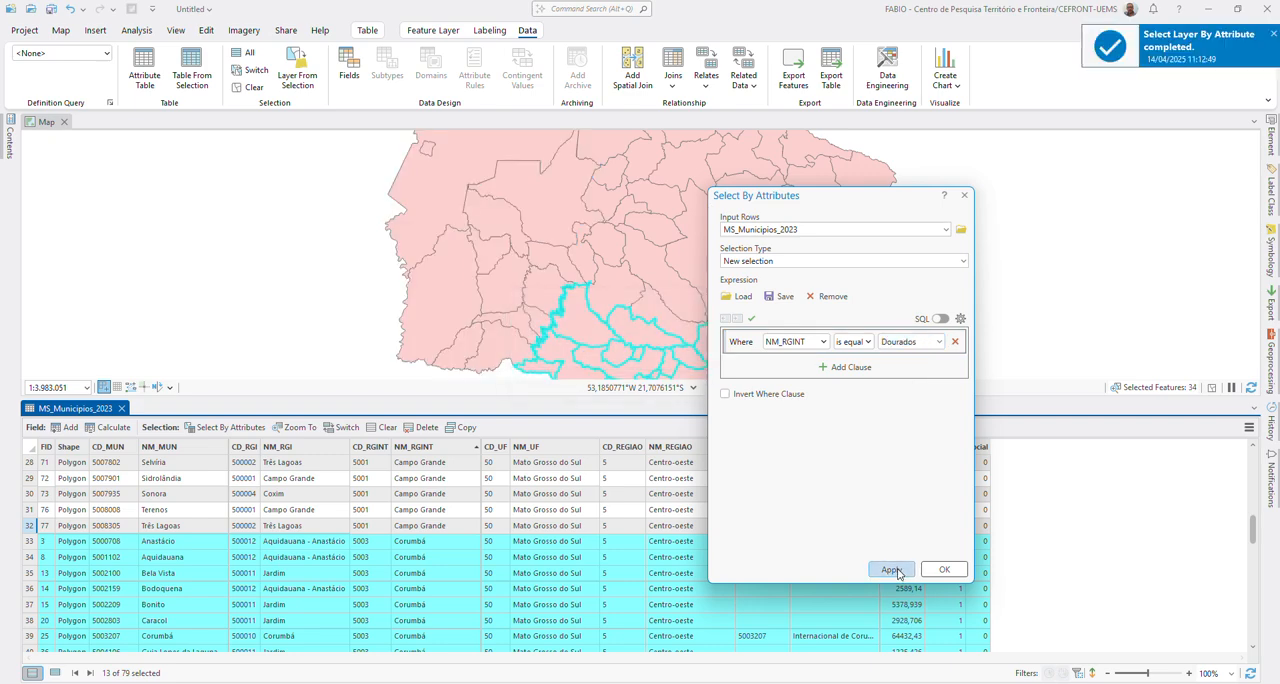
scroll(640, 555, down, 8)
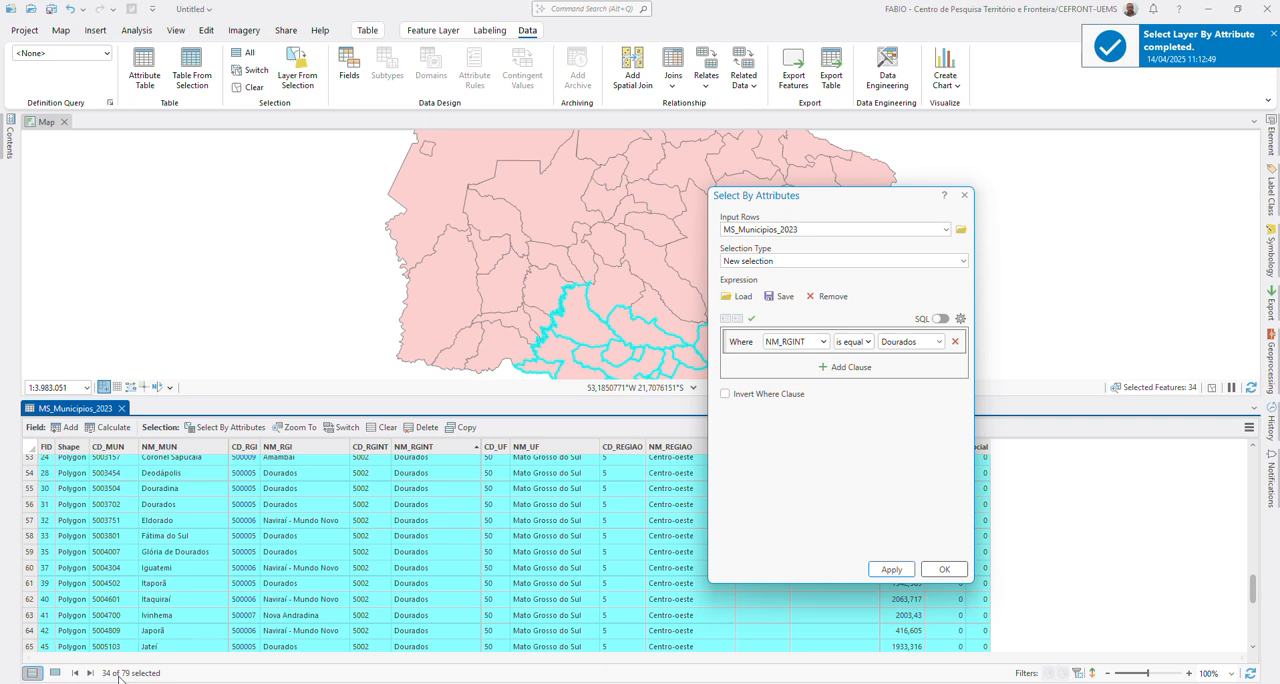
click(957, 574)
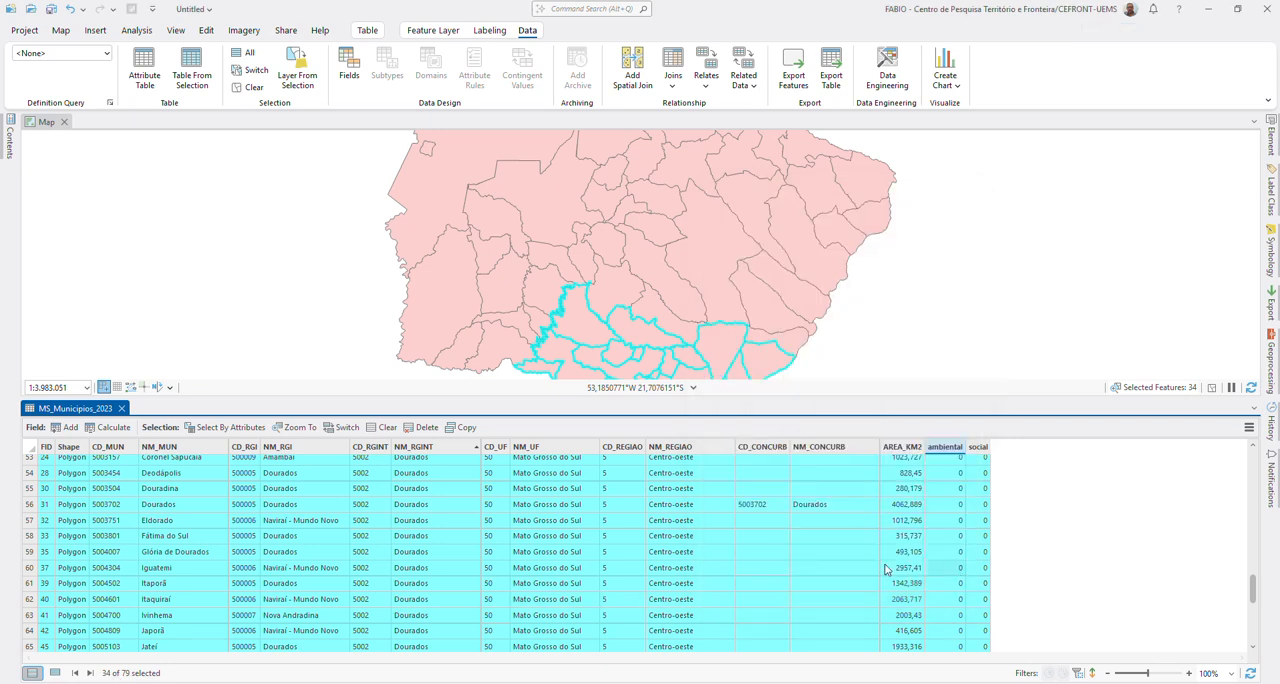
Step: Calculate the ambiental field as 2 for the selected Dourados records
right_click(935, 452)
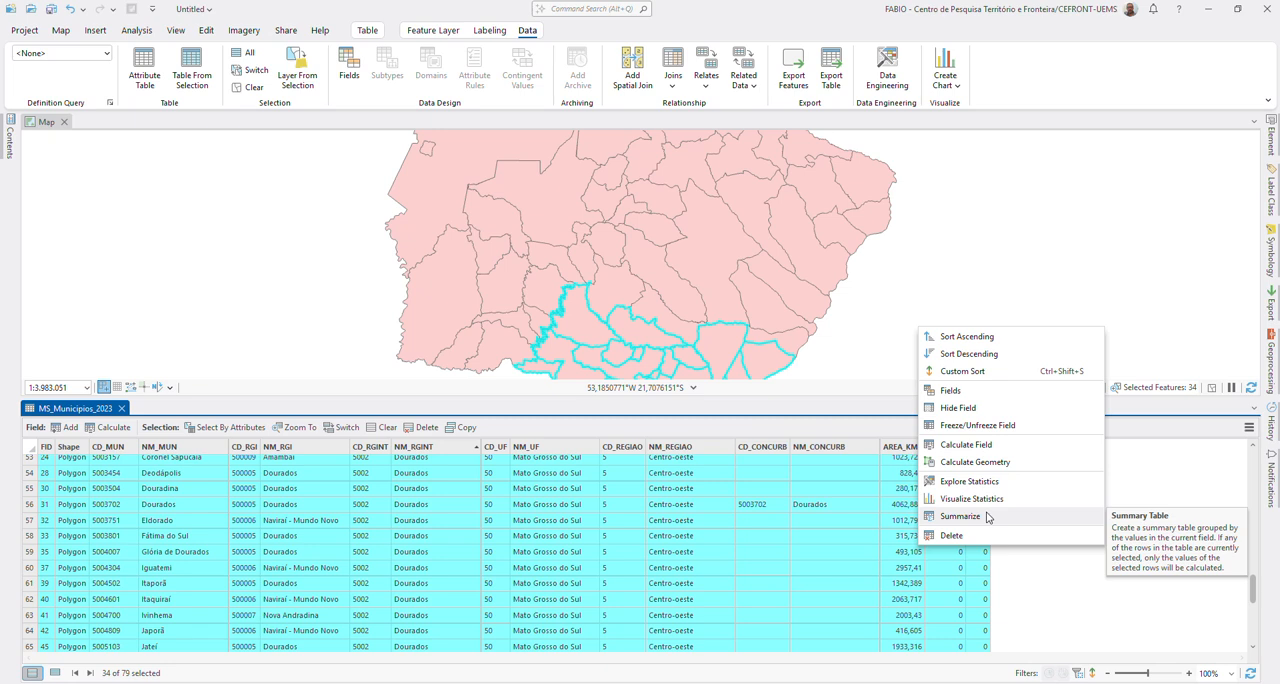
click(970, 444)
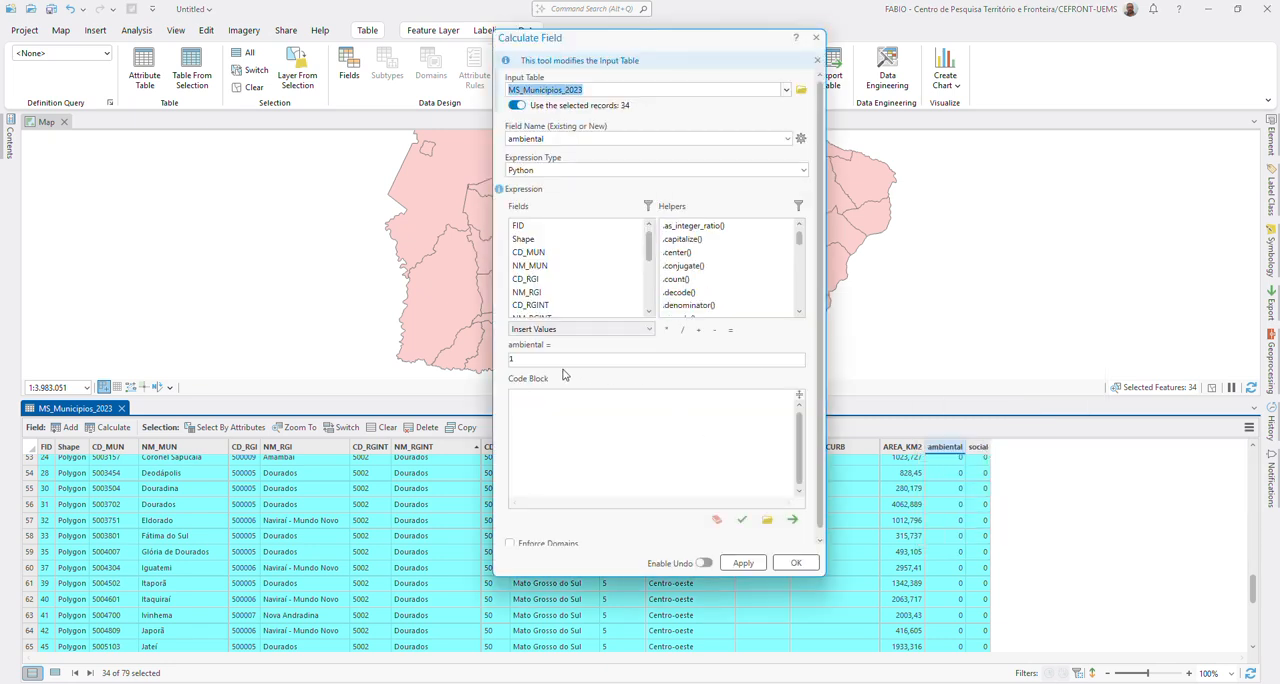
click(531, 357)
key(BackSpace)
text(2)
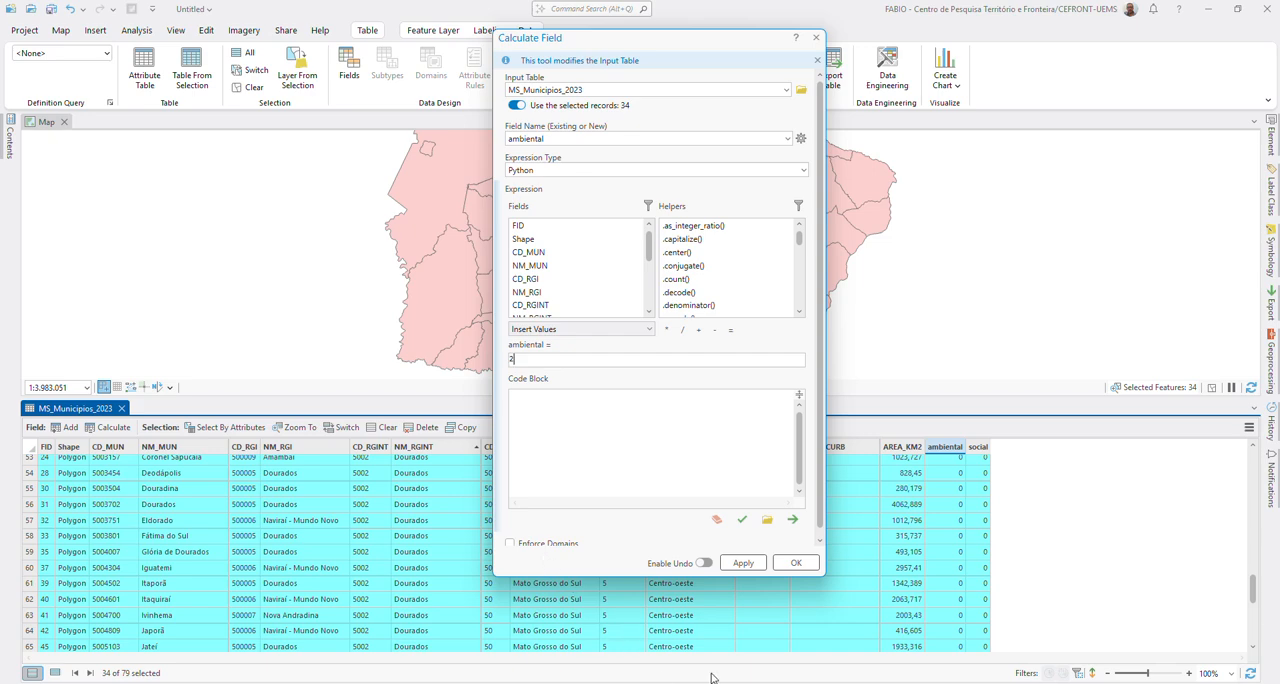
click(729, 570)
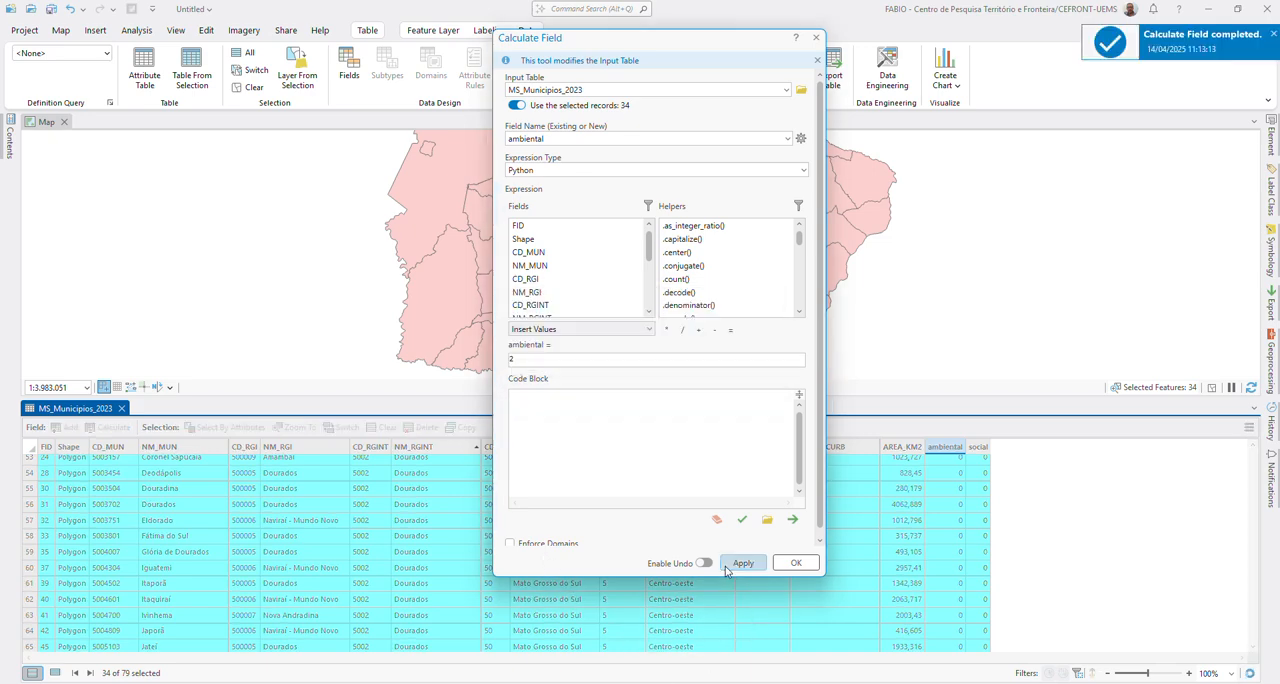
click(795, 565)
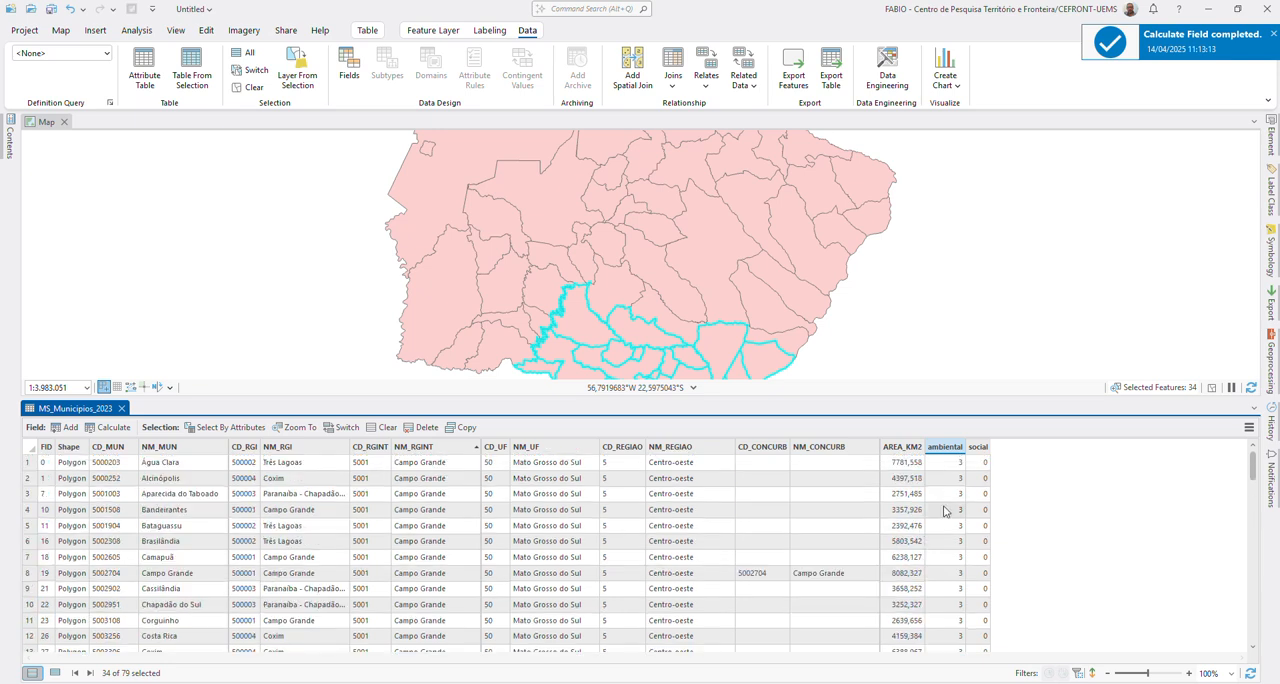
Step: Enter social values 1, 2, 3, 1 and 2 for the first five records, Água Clara through Bataguassu
click(979, 466)
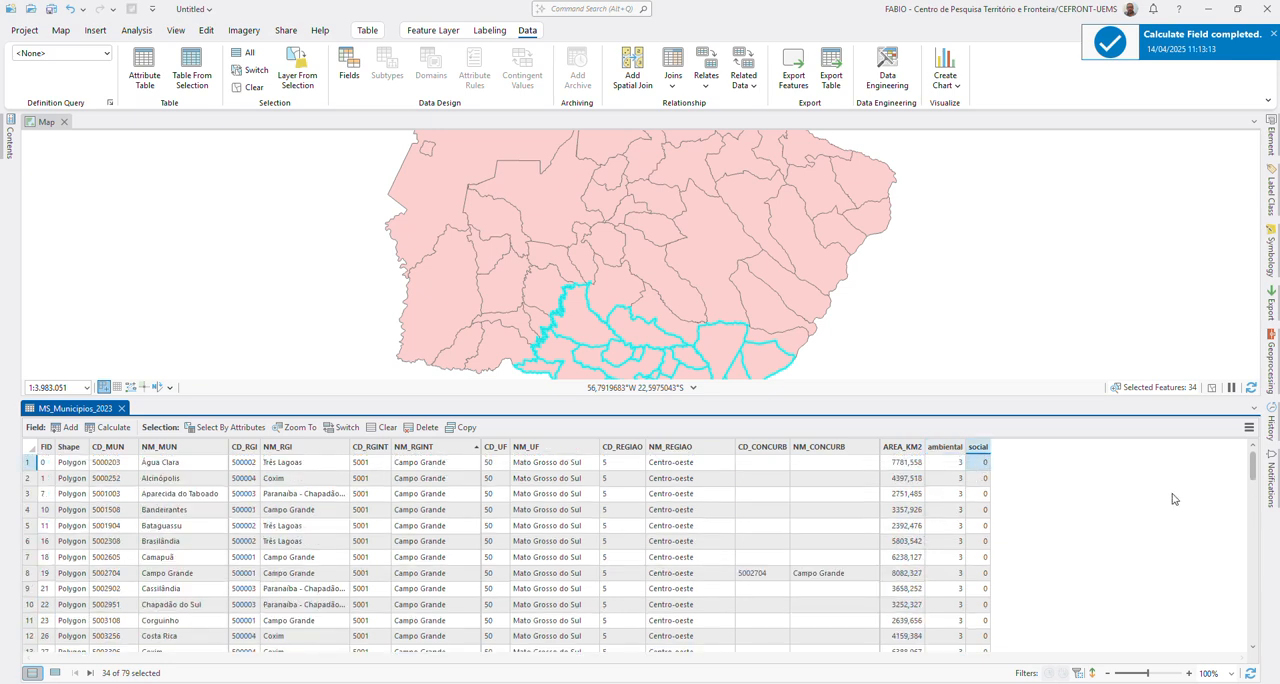
text(1)
key(Return)
text(2)
key(Return)
text(3)
key(Return)
text(1)
key(Return)
text(2)
Step: Fill the social field record by record from Brasilândia through Selvíria with values alternating between 1, 2 and 3
key(Return)
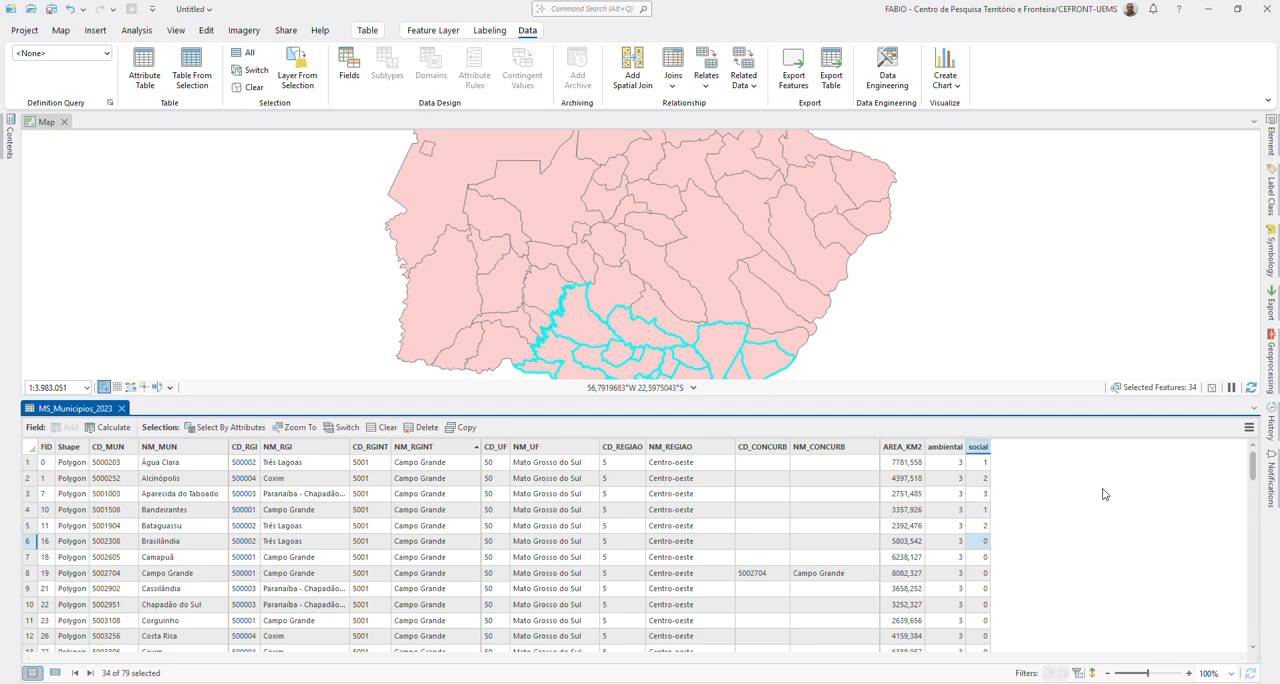
text(43)
key(Return)
text(2)
key(Return)
text(3)
key(Return)
text(1)
key(Return)
text(2)
key(Return)
text(3)
key(Return)
text(1)
key(Return)
text(2)
key(Return)
text(4)
key(Return)
text(1)
key(Return)
text(2)
key(Return)
text(3)
key(Return)
text(1)
key(Return)
text(2)
key(Return)
text(3)
key(Return)
text(1)
key(Return)
text(2)
key(Return)
text(3)
key(Return)
text(1)
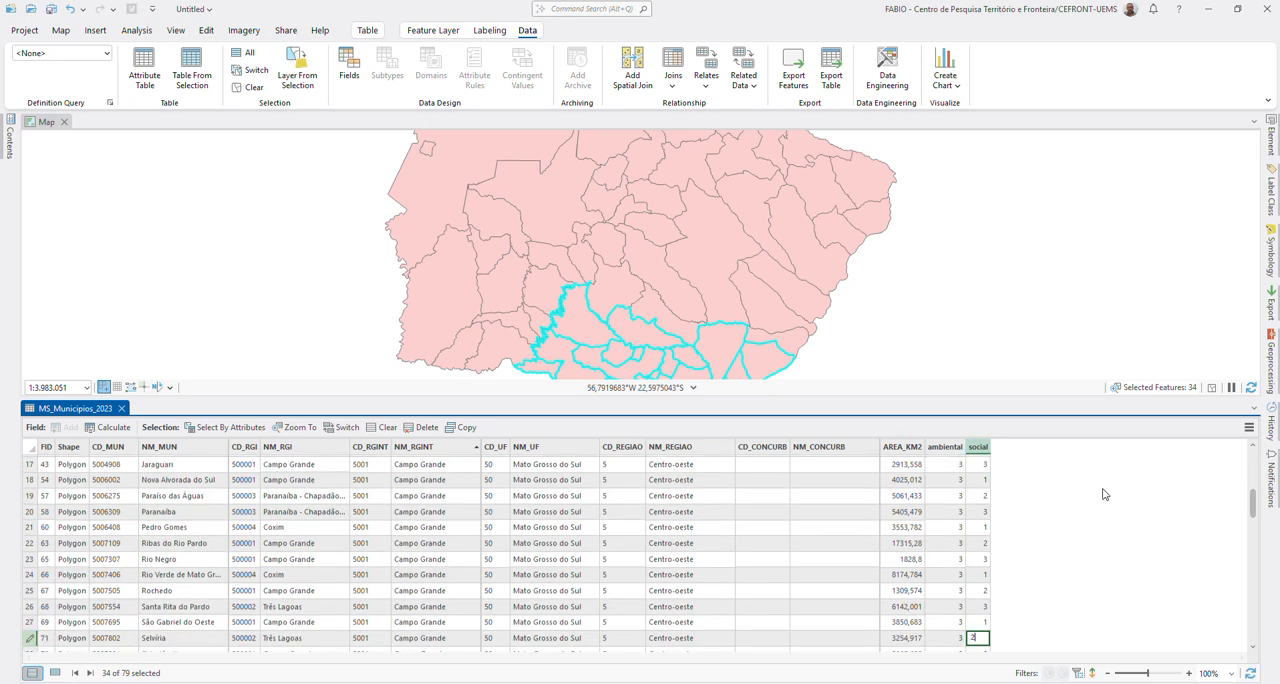
key(Return)
Step: Fill social from Sidrolândia through Ladário, using 3 for Três Lagoas and Anastácio, 1 for Aquidauana through Bodoquena, and 2 from Bonito on
text(3)
key(Return)
text(3)
key(Return)
text(1)
key(Return)
text(12 2 2 2 2 2 )
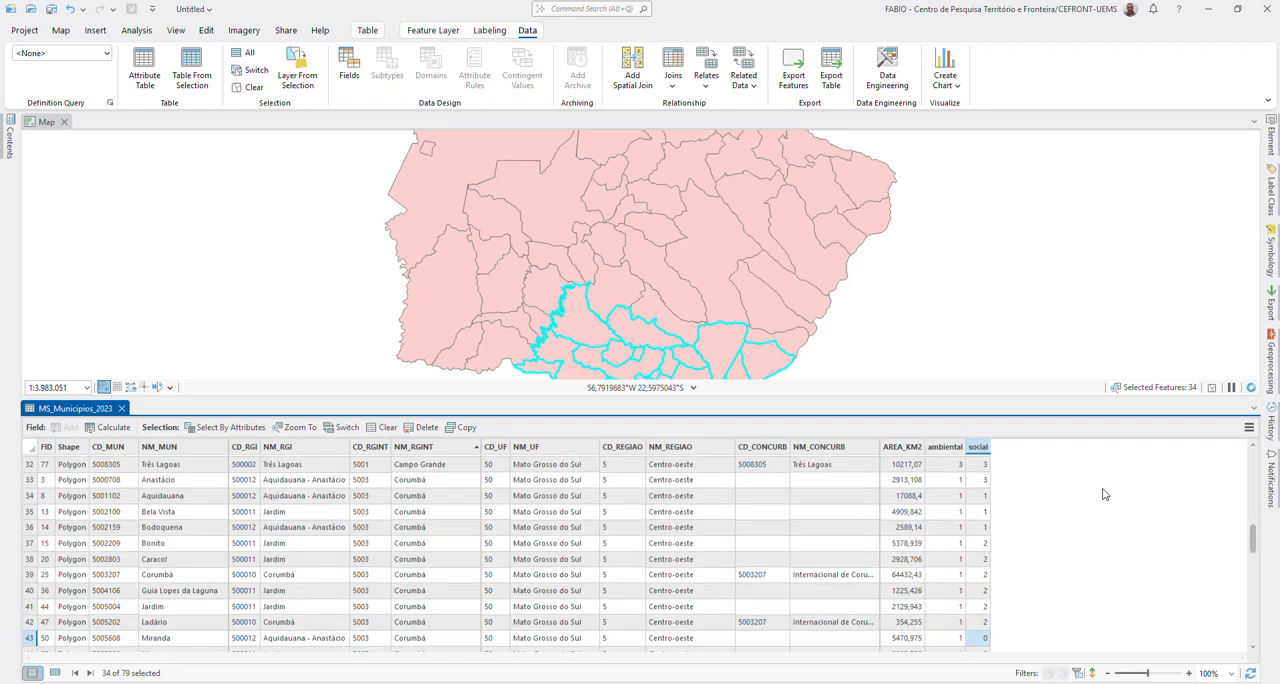
text(3)
Step: Set social to 3 for Miranda, Porto Murtinho, Amambai and Angélica, and to 1 for Nioaque and Anaurilândia
key(Return)
text(1)
key(Return)
text(3)
key(Return)
text(3)
key(Return)
text(1)
key(Return)
text(4)
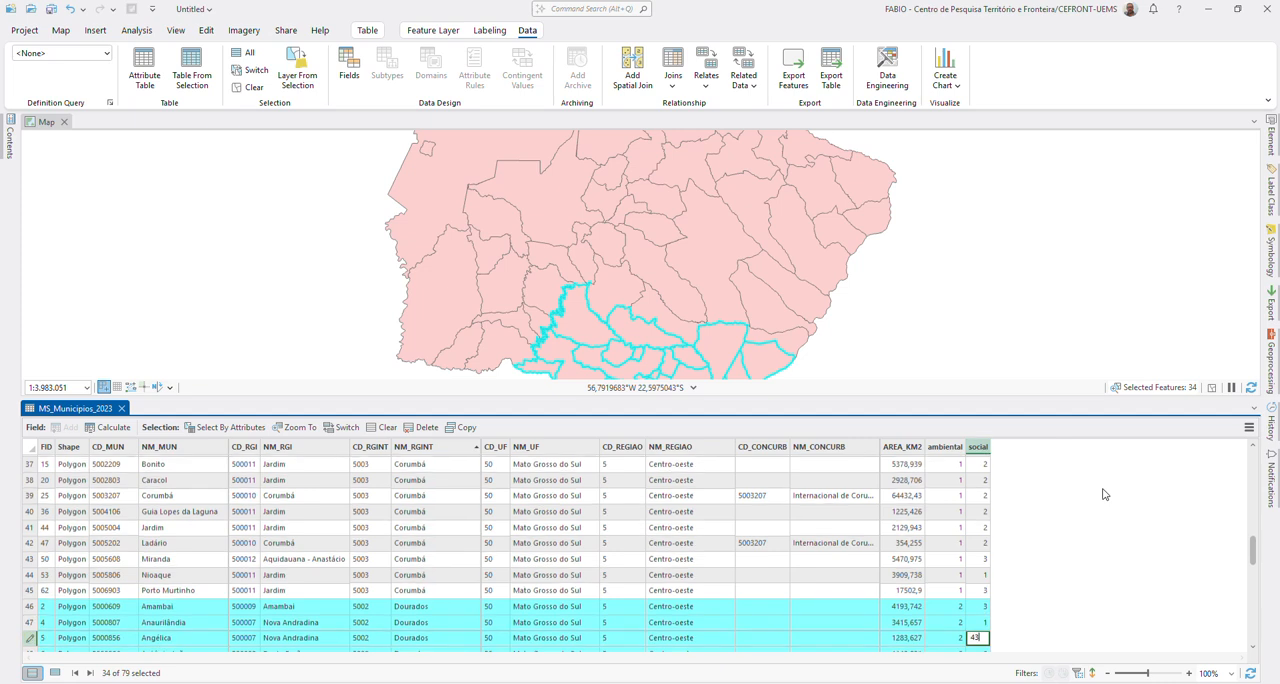
key(Return)
Step: Set social to 1 for Antônio João through Batayporã, 2 for Caarapó and Coronel Sapucaia, and 3 for Deodápolis through Dourados
text(1)
key(Return)
text(1)
key(Return)
text(0)
key(Return)
text(2)
key(Return)
text(2)
key(Return)
text(3)
key(Return)
text(3)
key(Return)
text(3)
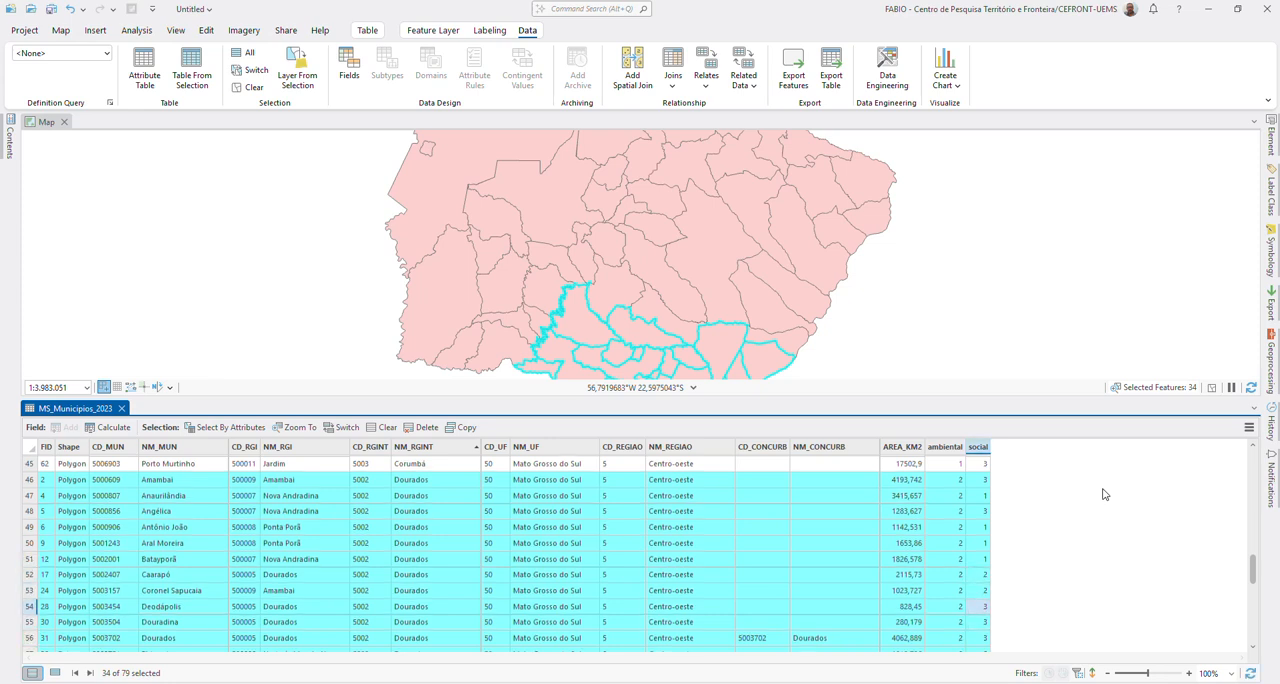
Step: Fill social for the records after Dourados up to the one before Mundo Novo, repeating the values 3, 1 and 2
key(Return)
text(3)
key(Return)
text(1)
key(Return)
text(2)
key(Return)
text(3)
key(Return)
text(1)
key(Return)
text(2)
key(Return)
text(3)
key(Return)
text(1)
key(Return)
text(2)
key(Return)
text(3)
key(Return)
text(1)
key(Return)
text(2)
Step: Set social to 3 for Mundo Novo, Novo Horizonte do Sul, Ponta Porã and Tacuru, 2 for Nova Andradina, Rio Brilhante and Vicentina, 1 for the rest
key(Return)
text(3)
key(Return)
text(1)
key(Return)
text(2)
key(Return)
text(3)
key(Return)
text(1)
key(BackSpace)
key(Return)
text(3)
key(Return)
text(2)
key(Return)
text(1)
key(Return)
text(3)
key(Return)
text(1)
key(Return)
text(2)
key(Return)
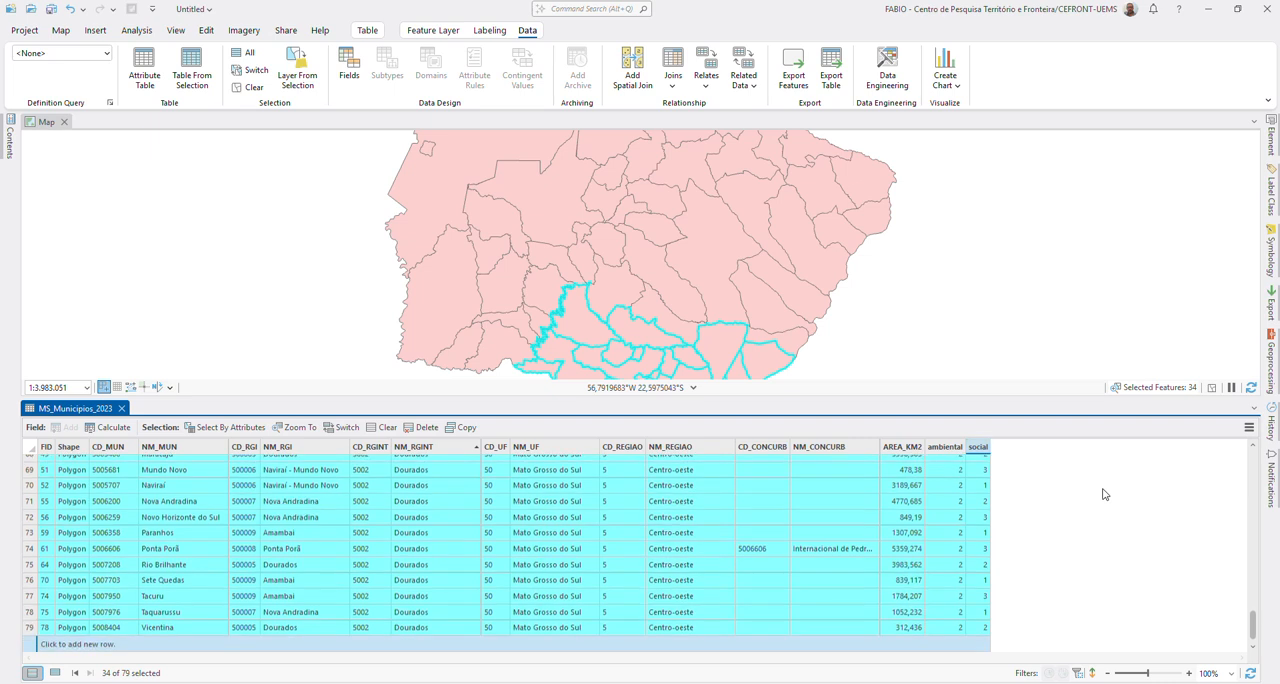
key(Up)
key(Up)
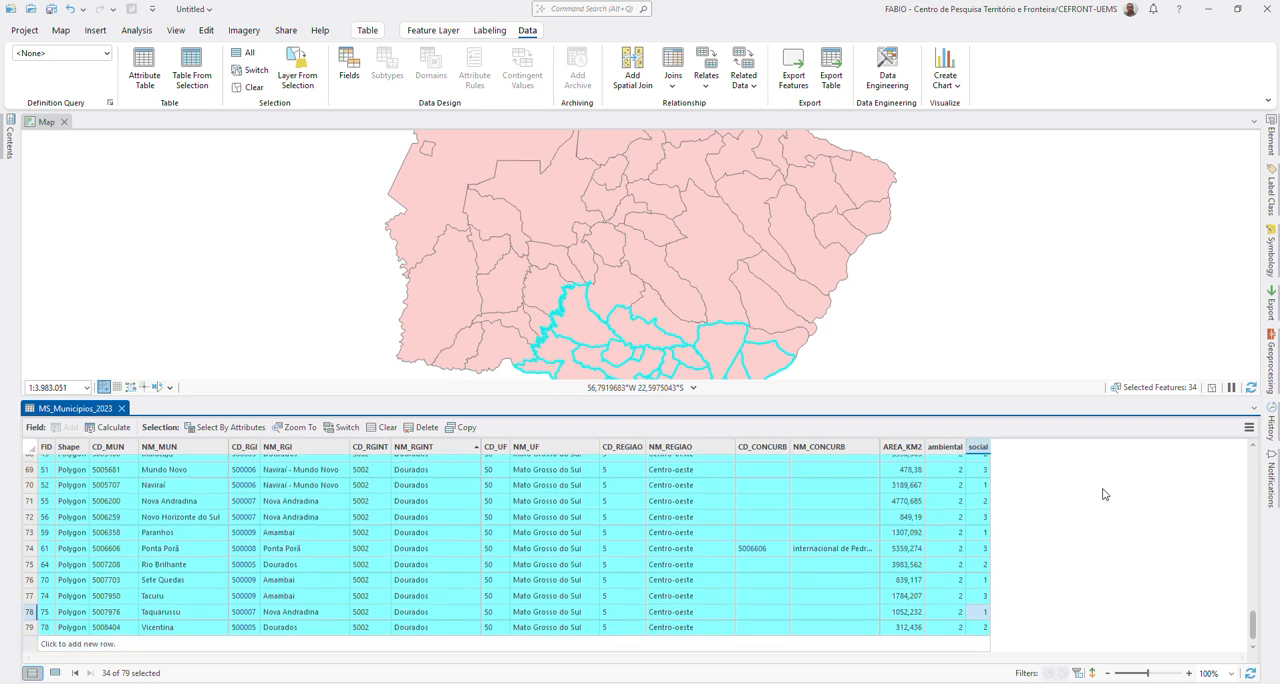
key(Down)
key(Down)
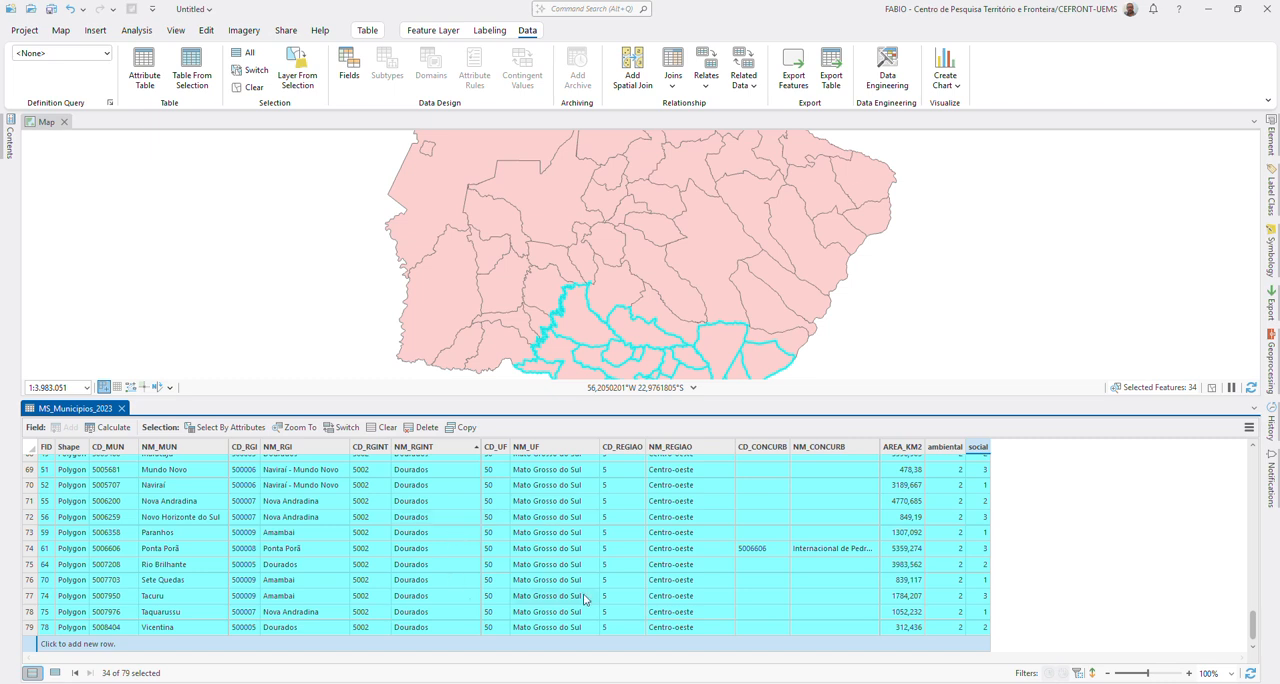
Step: Clear the record selection, then save the attribute edits and close the MS_Municipios_2023 table
click(383, 427)
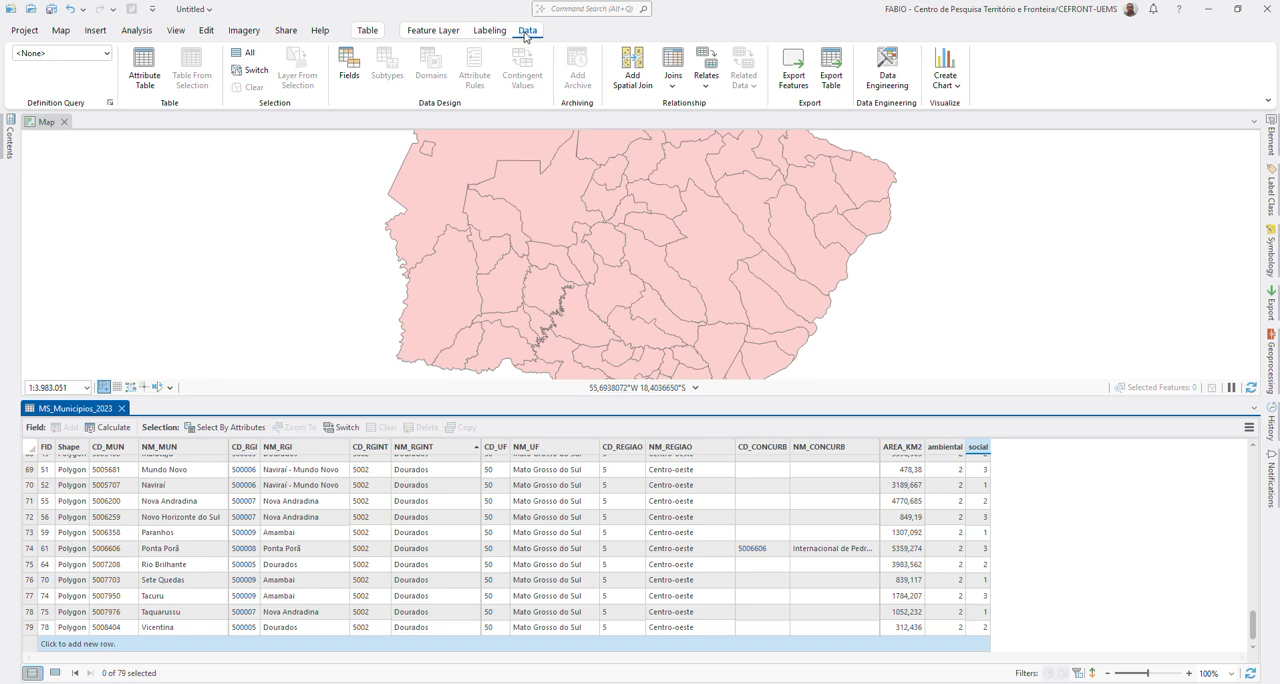
click(433, 31)
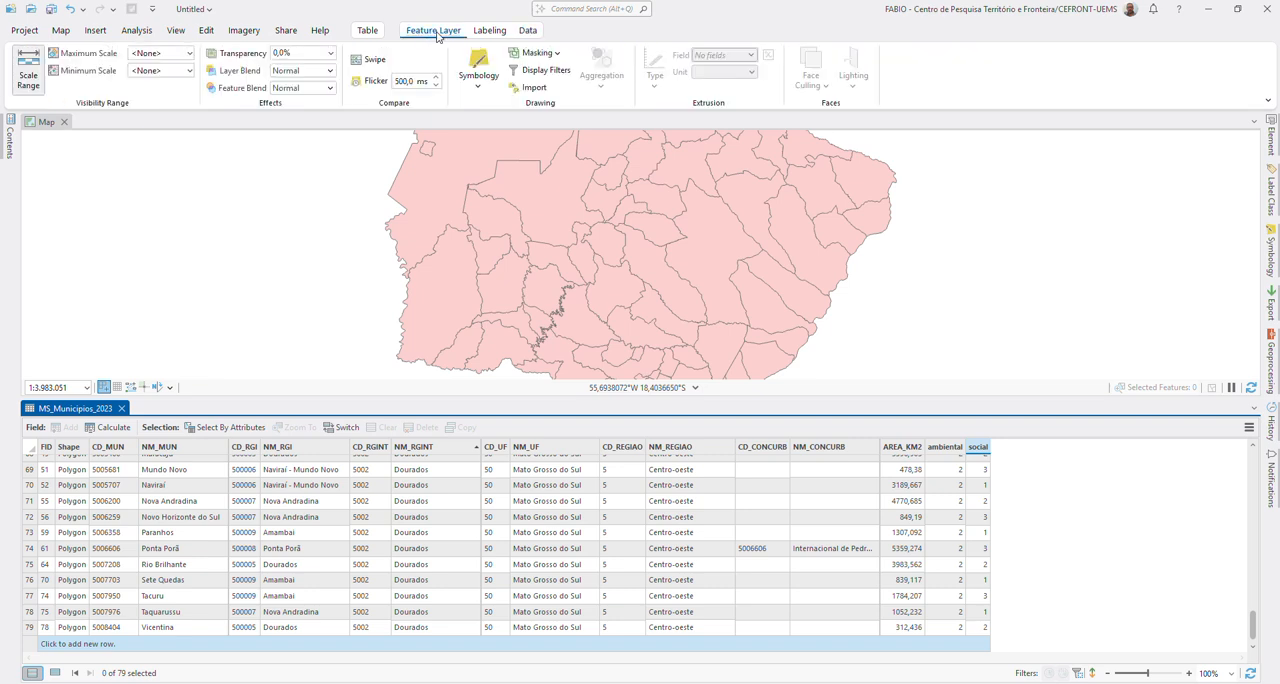
click(525, 31)
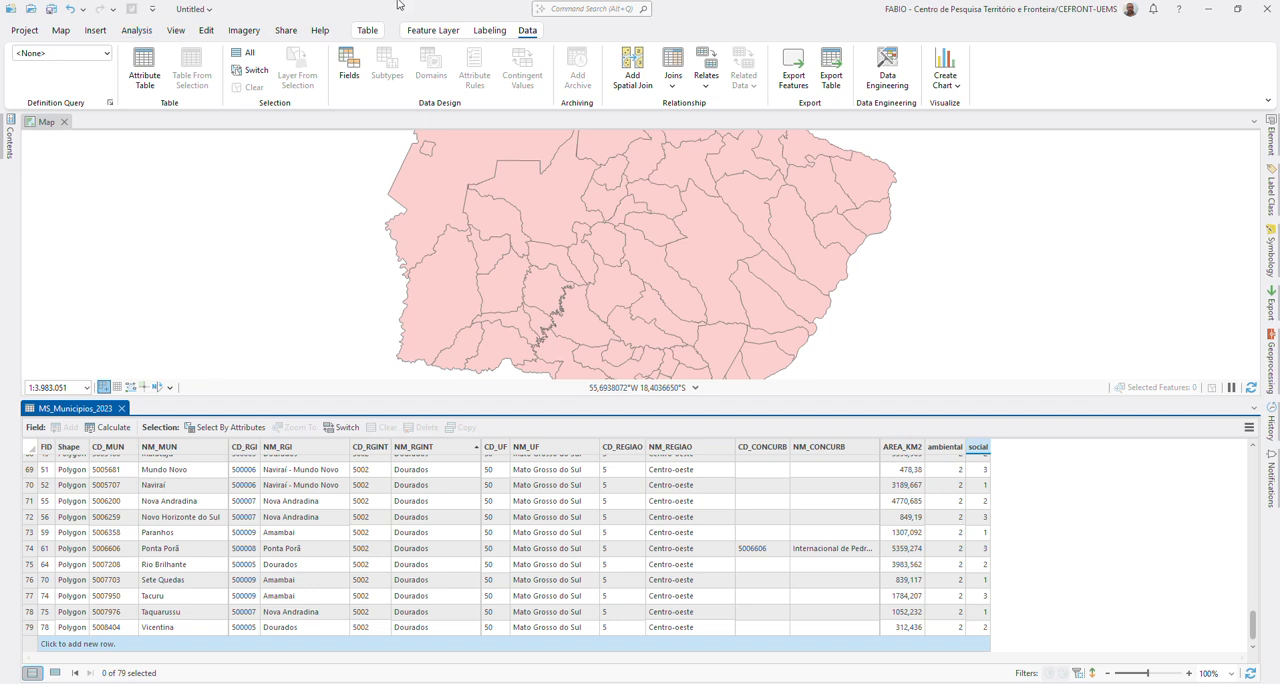
click(367, 30)
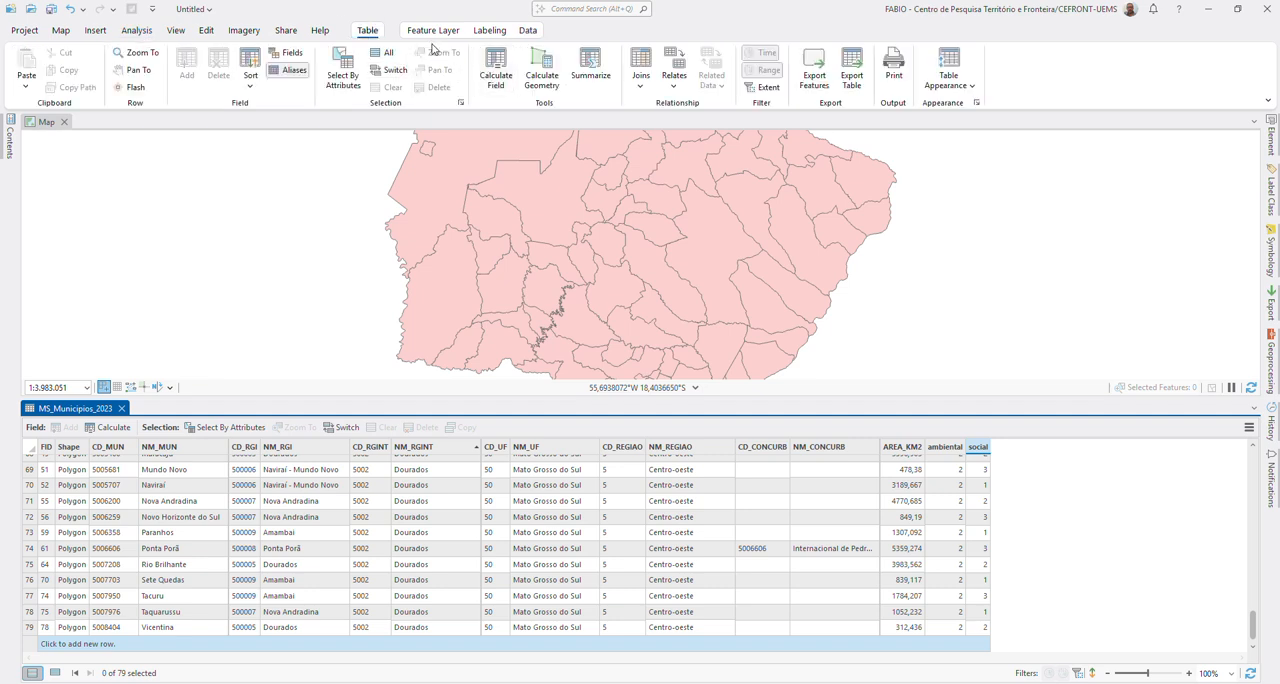
click(207, 31)
click(125, 72)
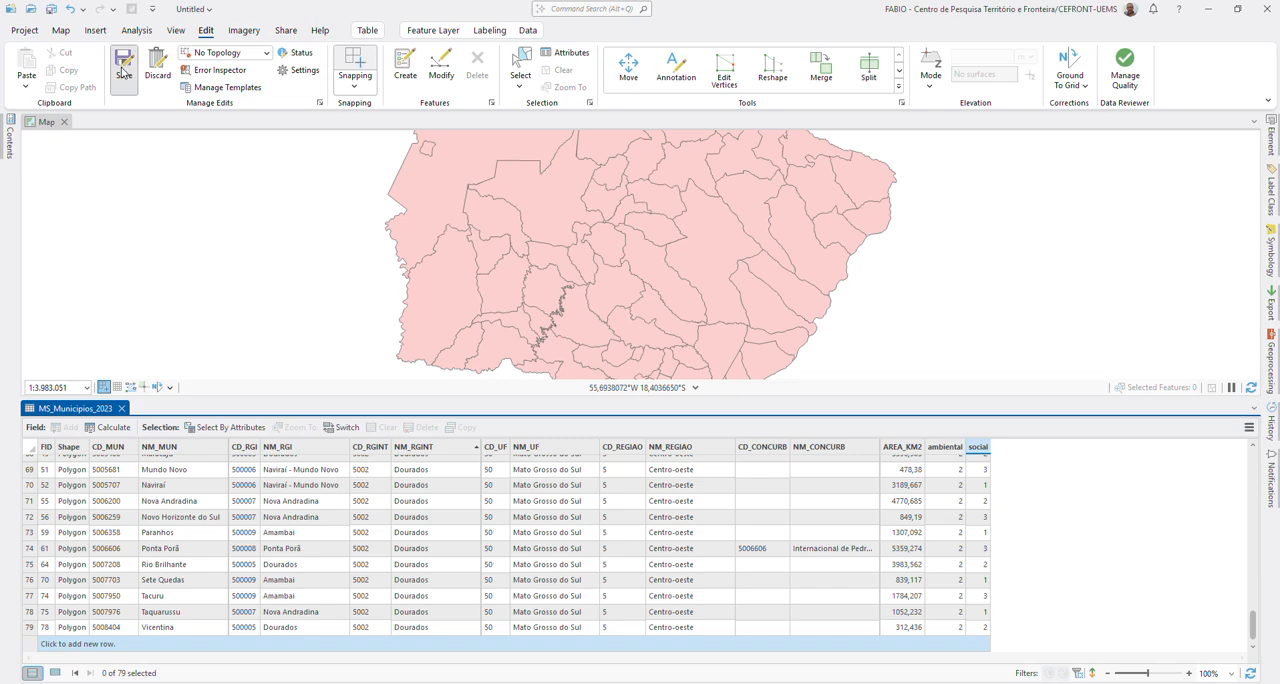
click(650, 369)
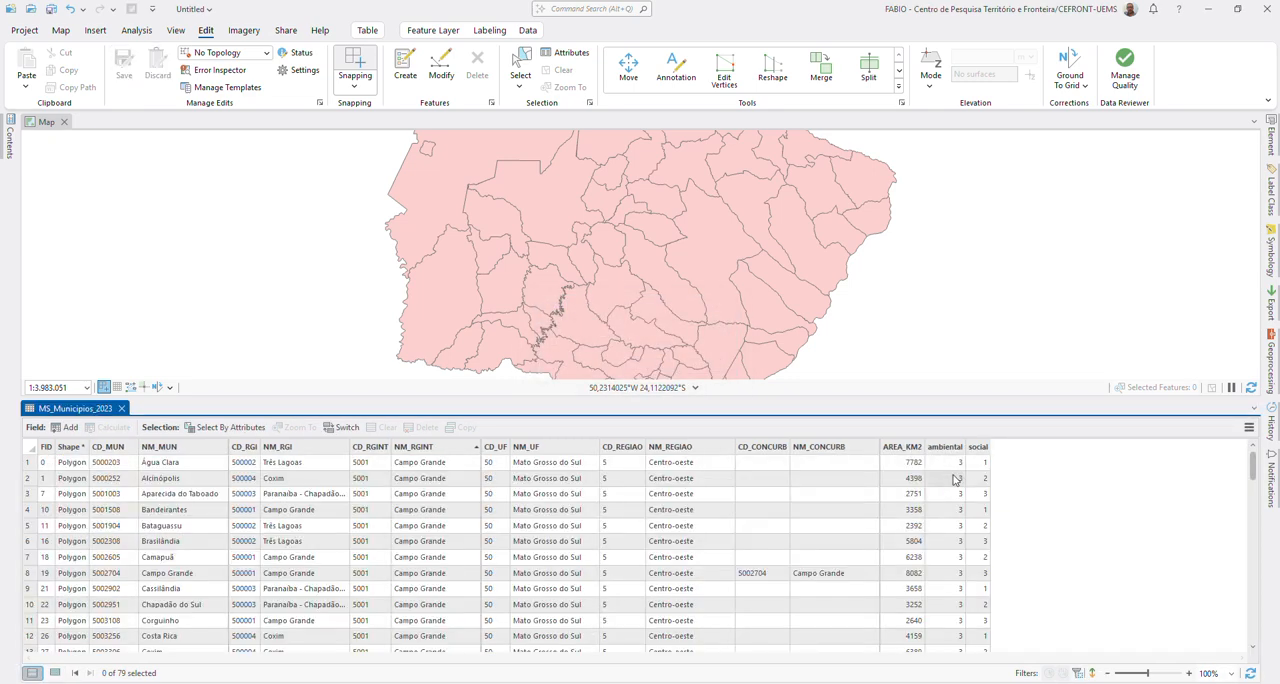
click(121, 408)
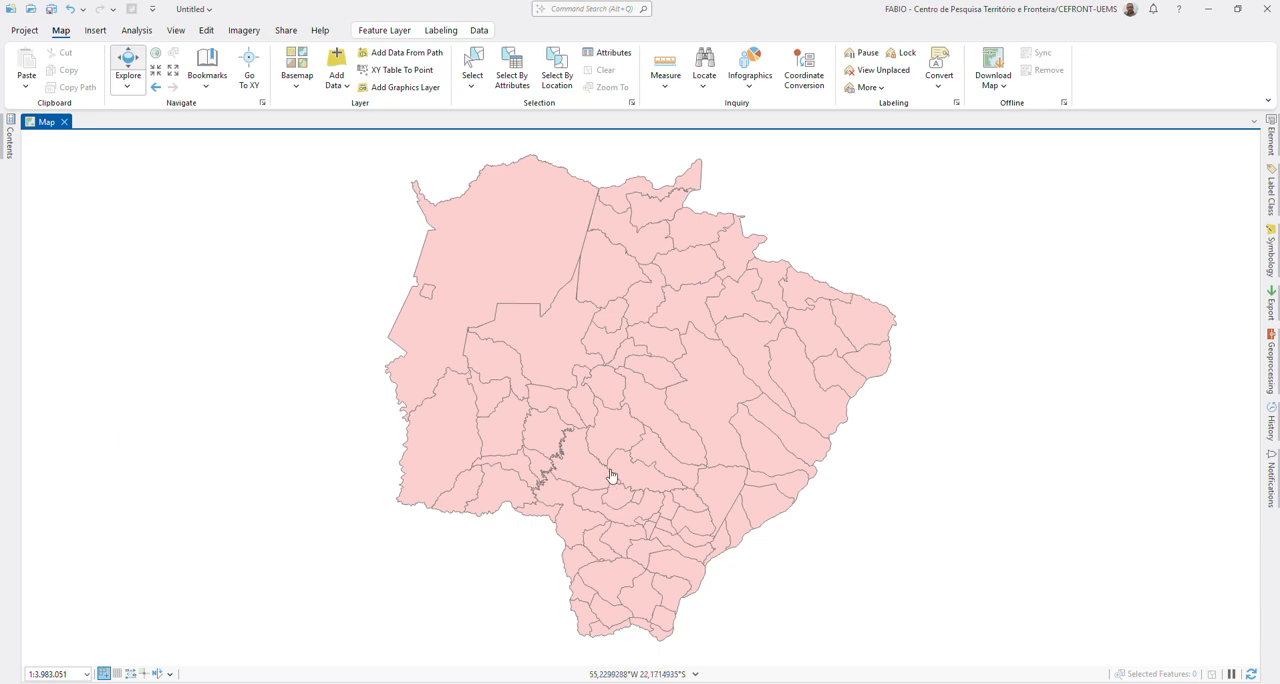
Step: Symbolize MS_Municipios_2023 with Unique Values on the social field and turn off the class for all other values
click(11, 150)
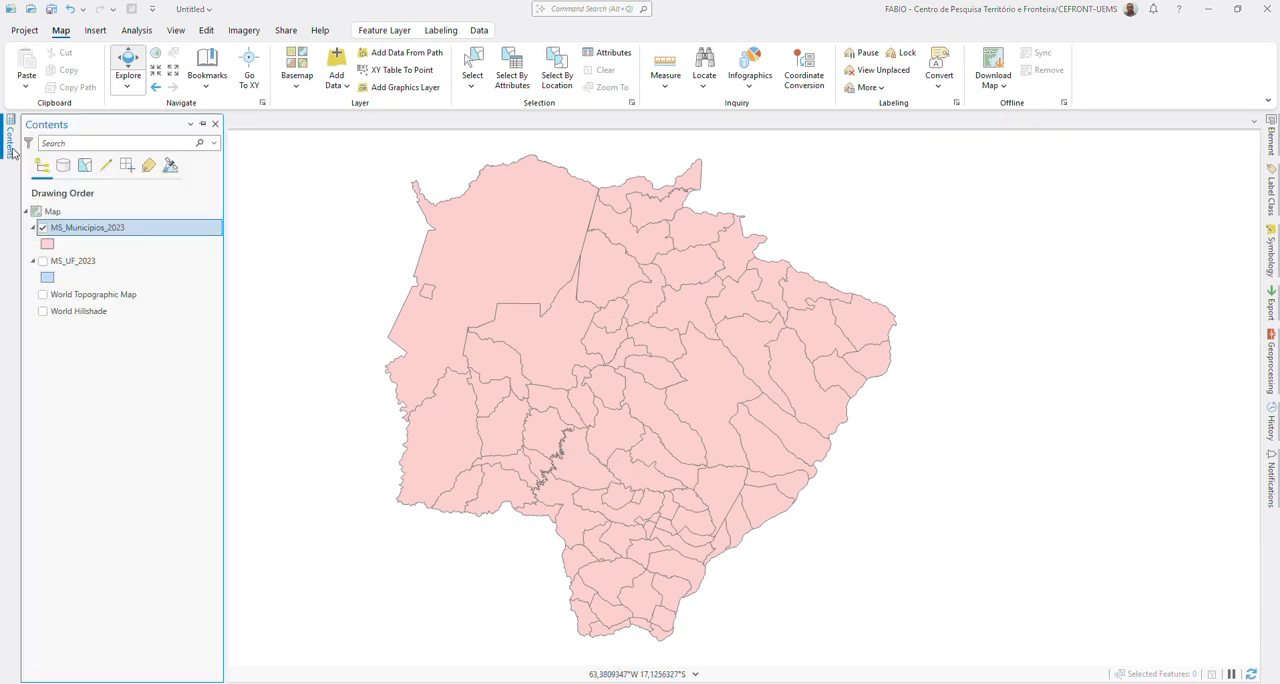
right_click(89, 229)
mouse_move(230, 520)
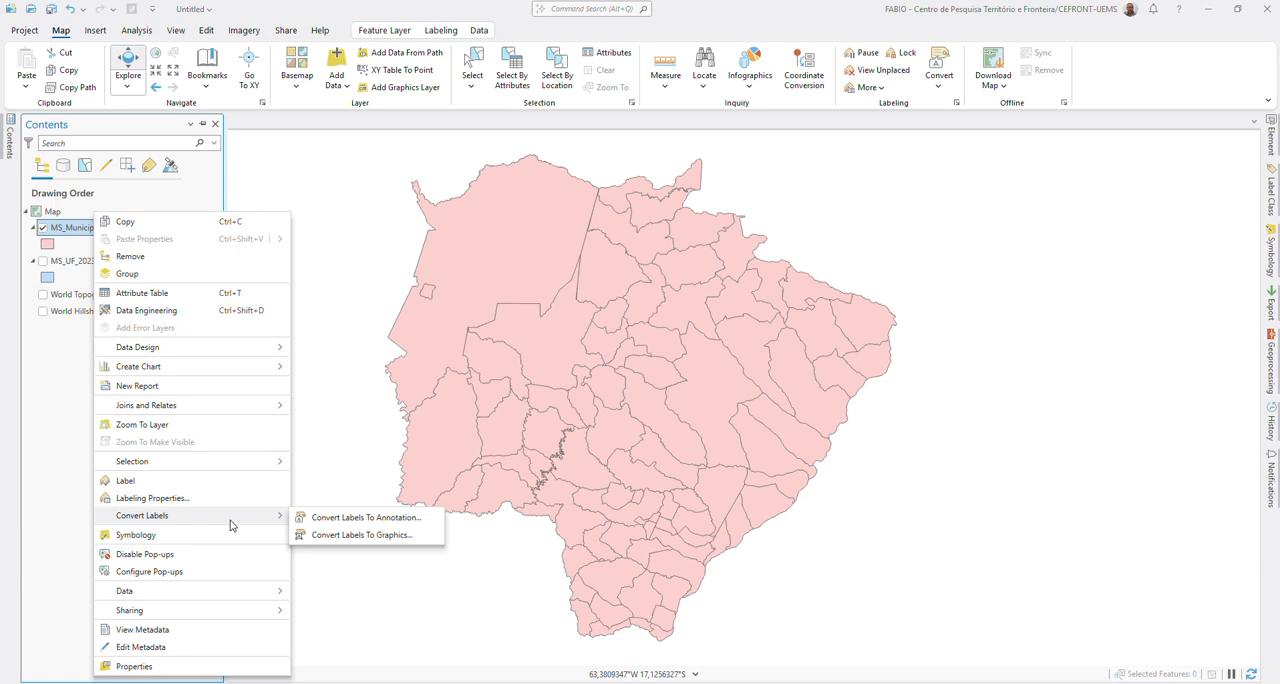
click(143, 535)
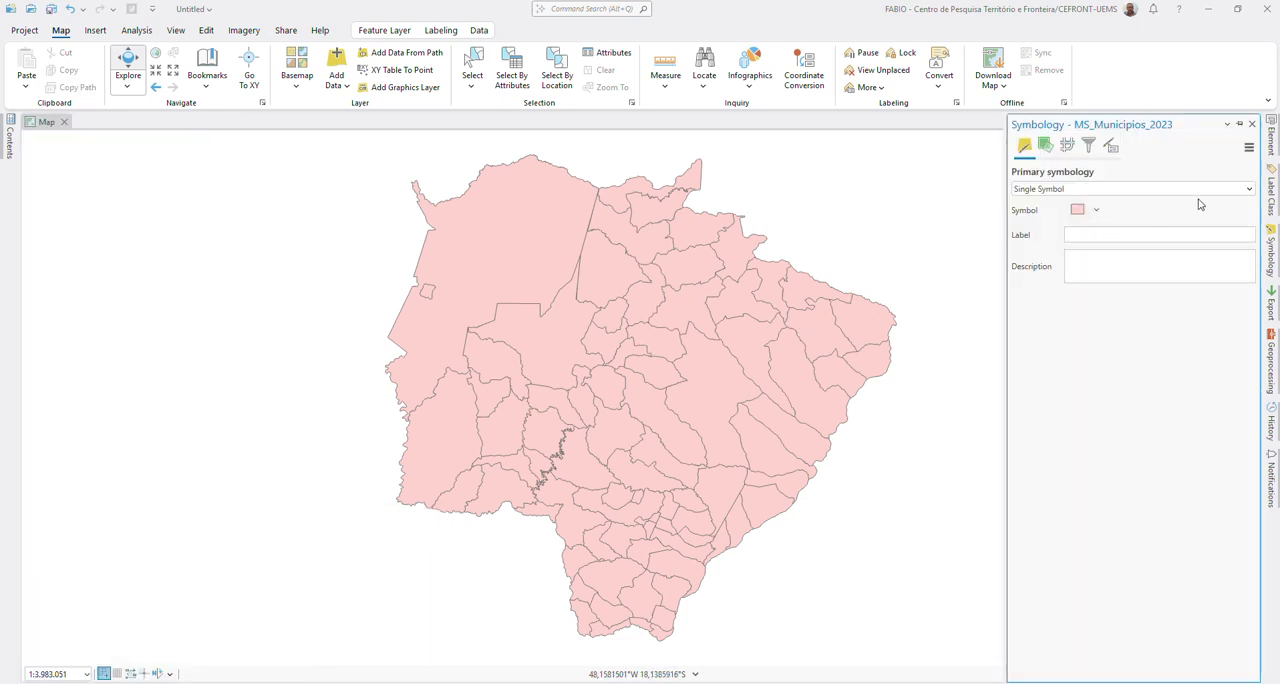
click(1248, 190)
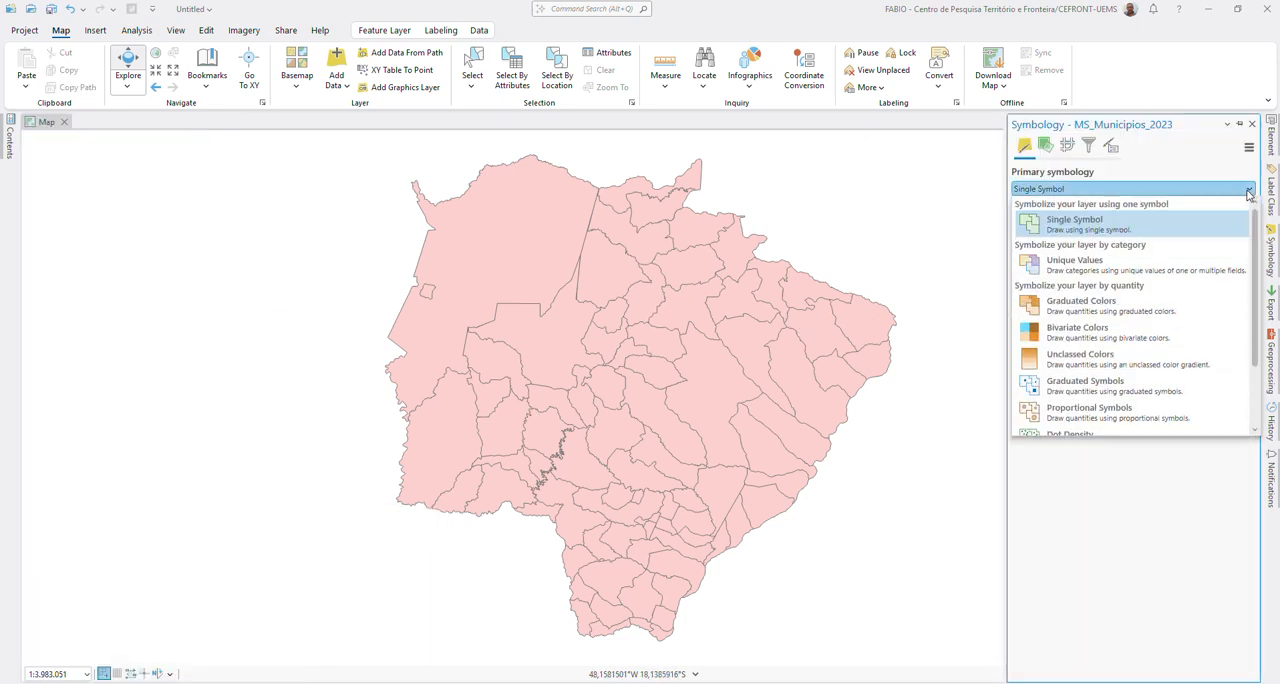
click(1094, 262)
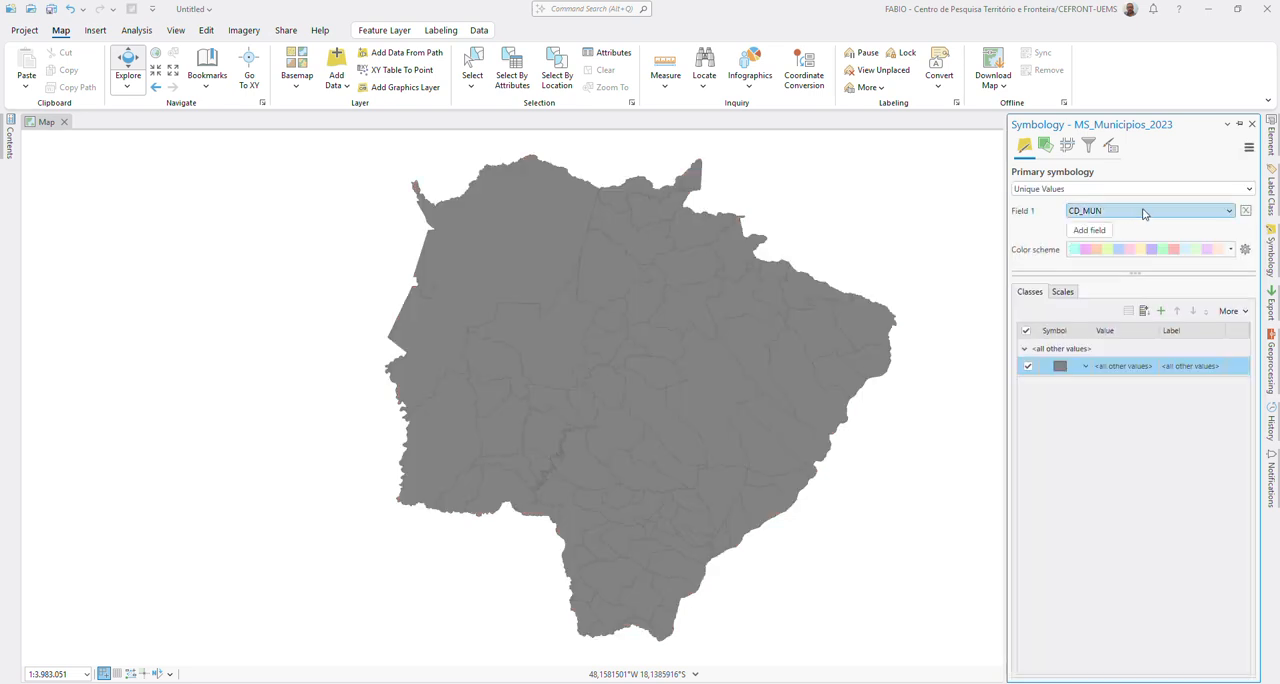
click(1143, 210)
click(1097, 413)
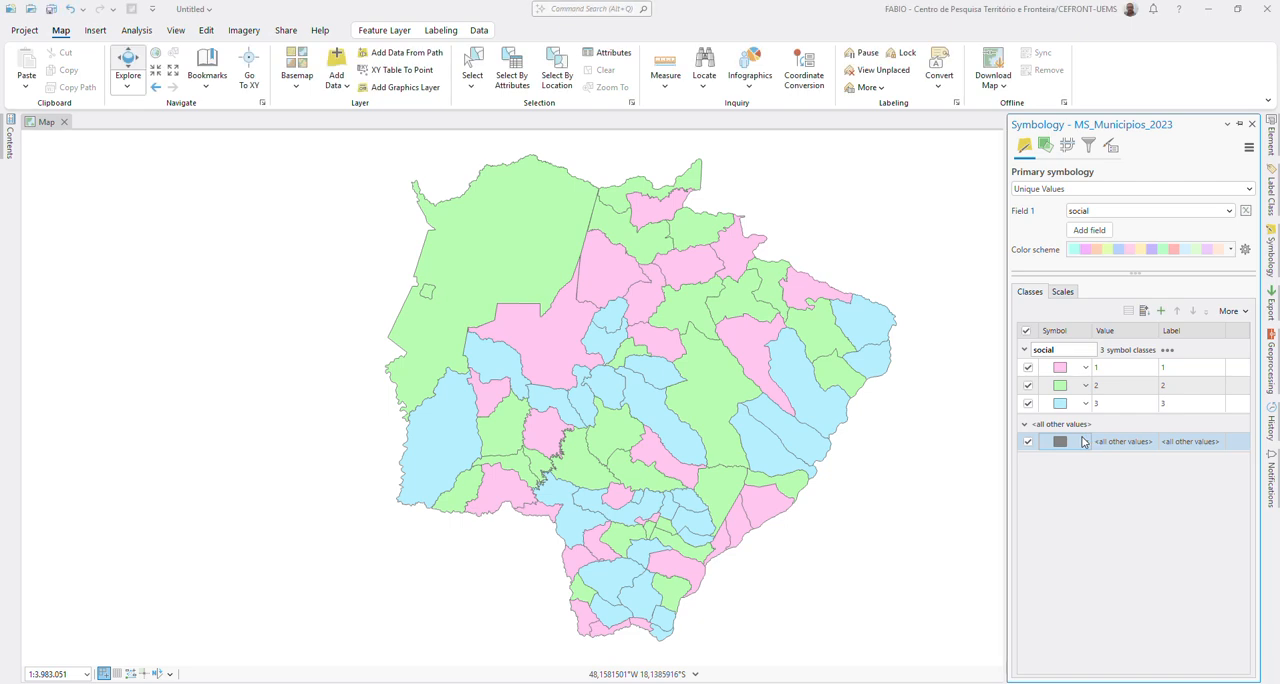
click(1027, 444)
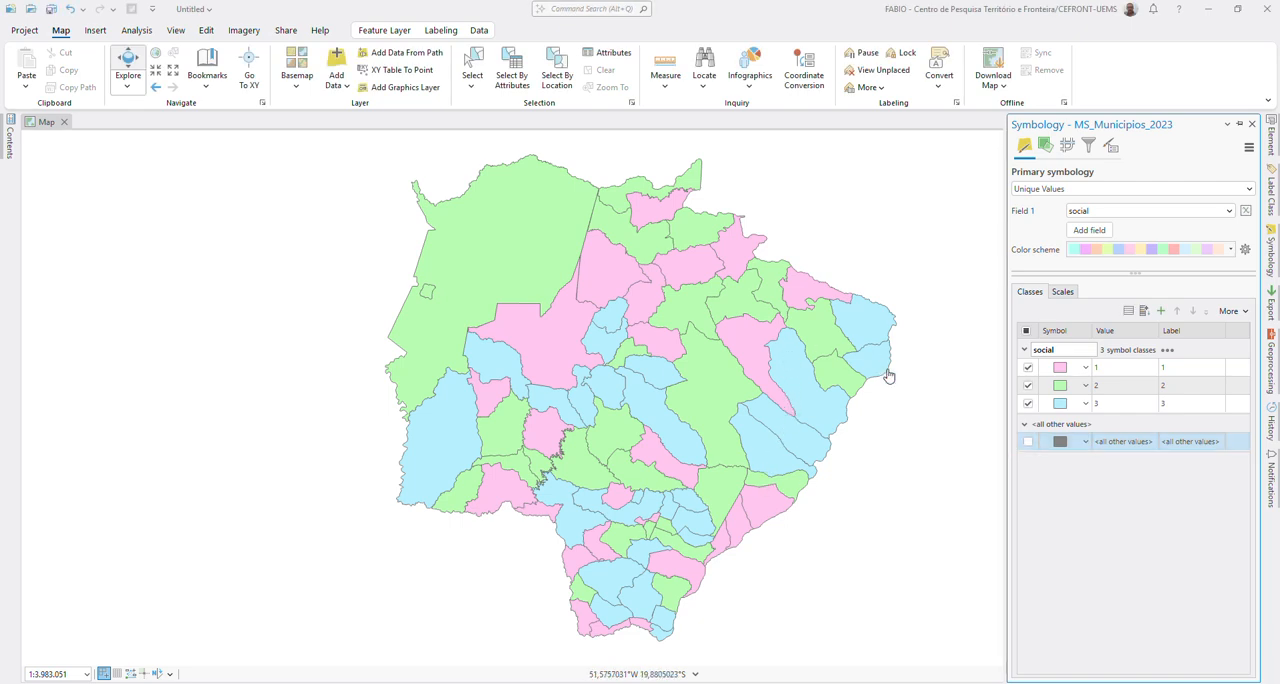
Step: Change the fill color of social class 1 to bright red and apply it
click(1064, 371)
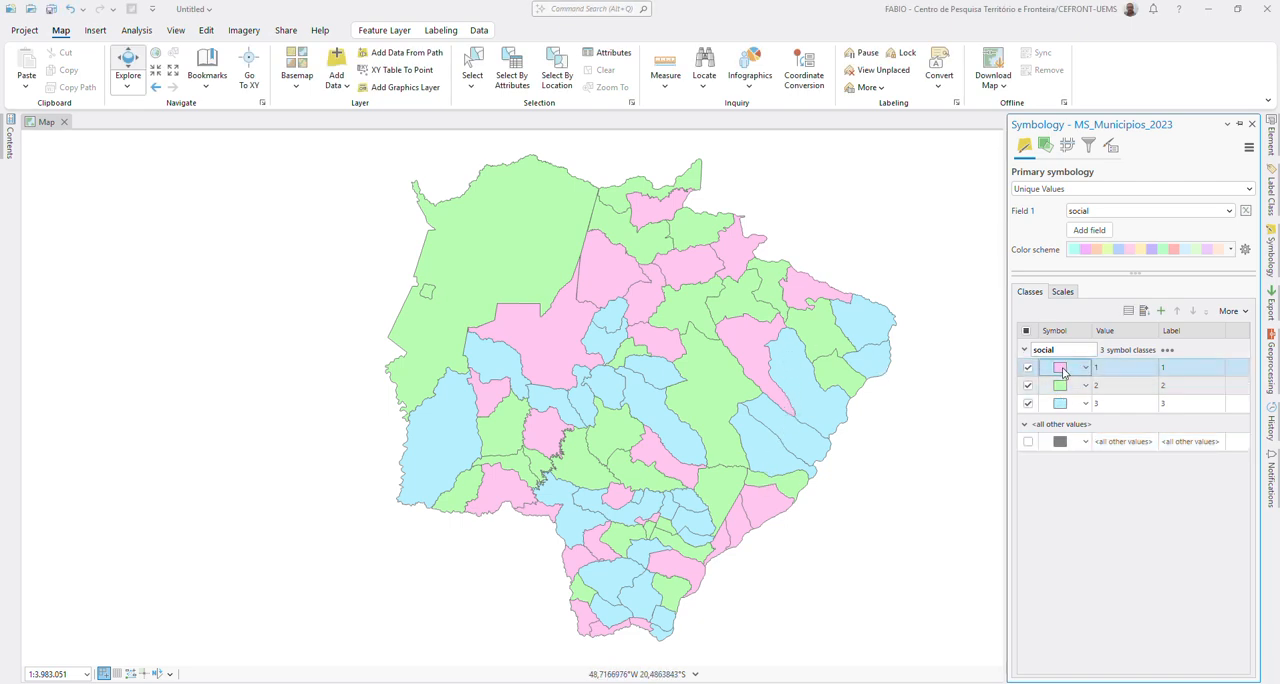
click(1064, 371)
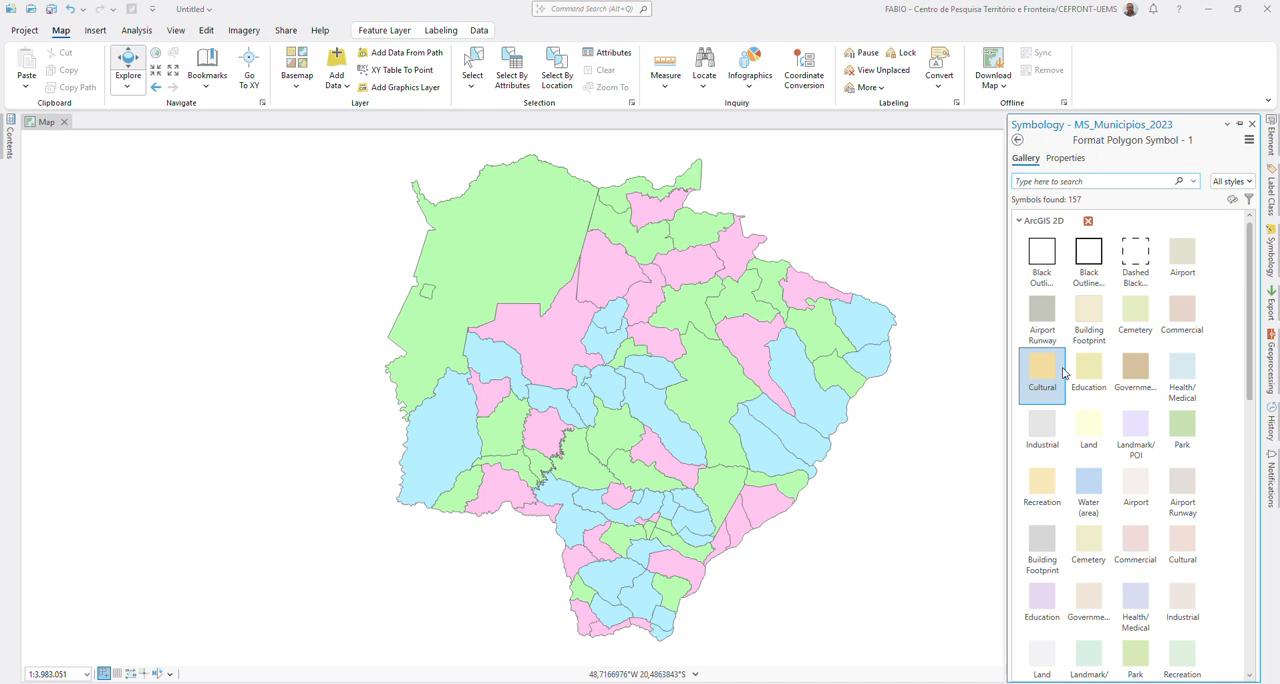
click(1060, 159)
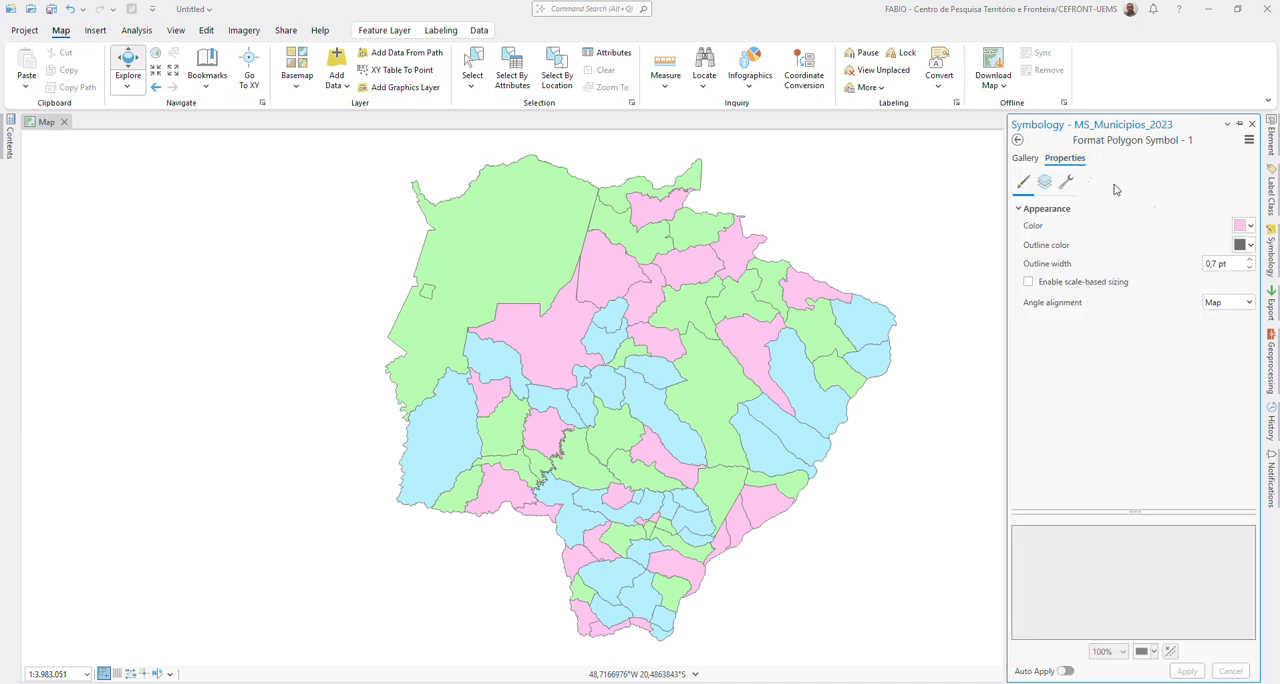
click(1243, 225)
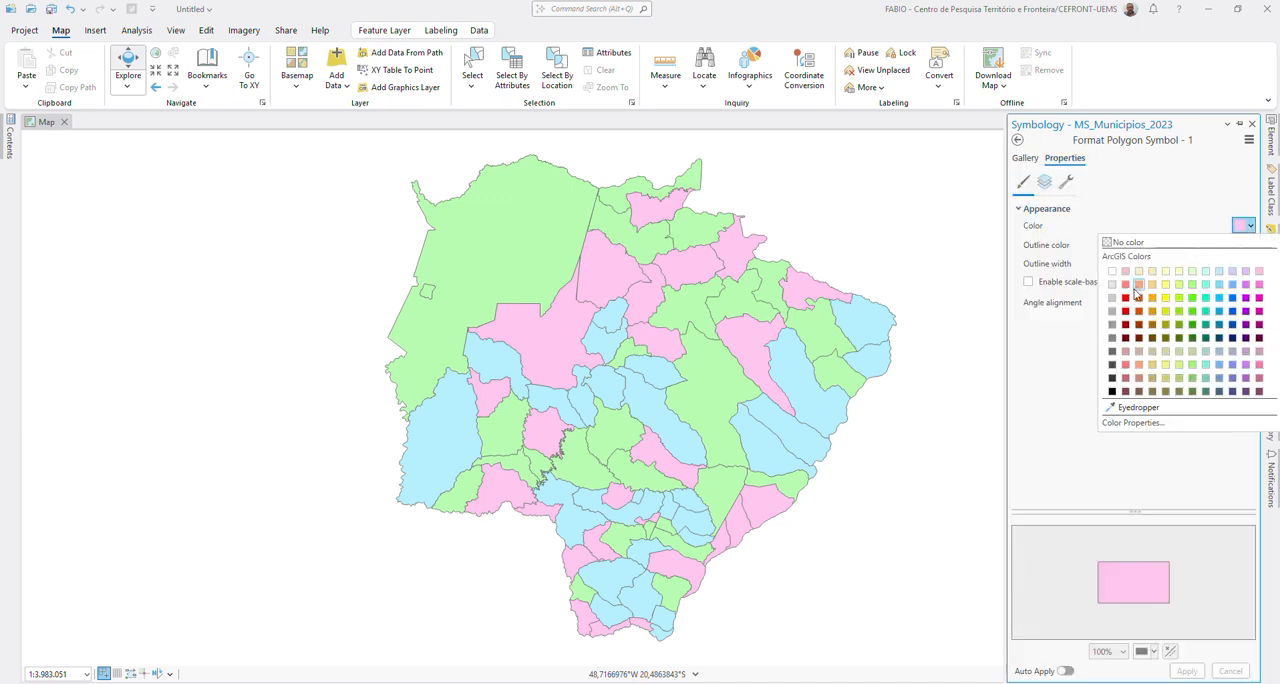
click(1125, 297)
click(1185, 671)
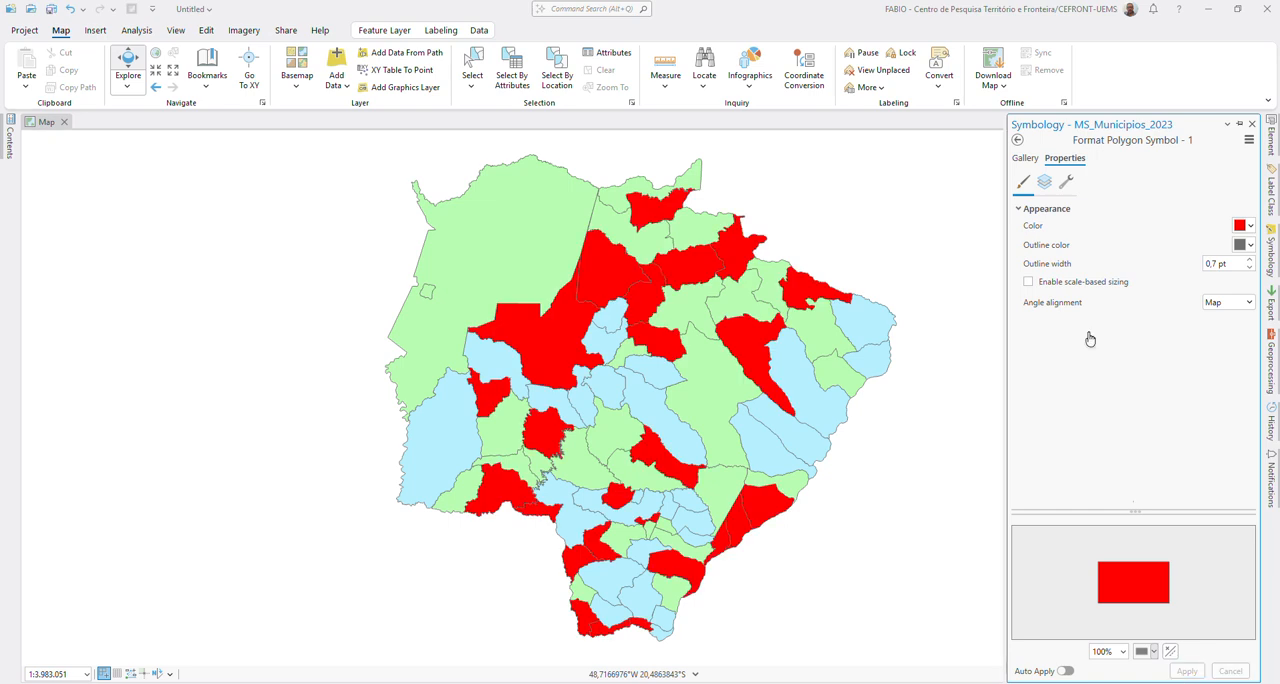
click(1017, 141)
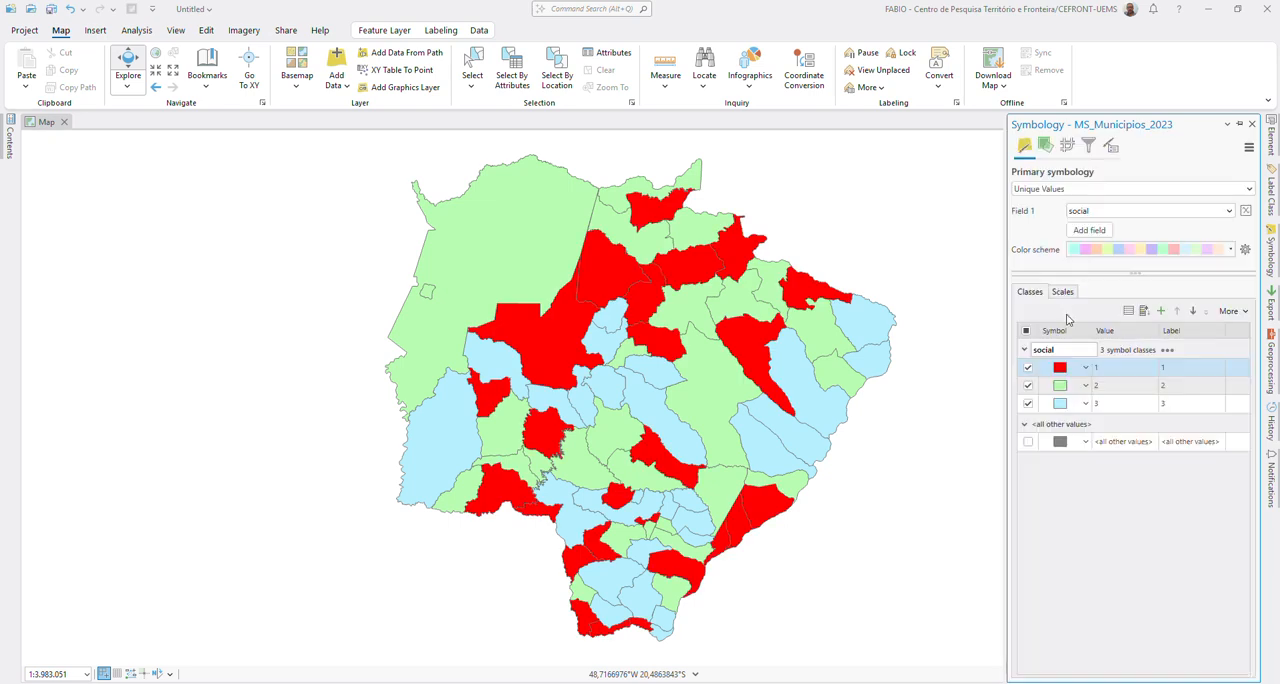
Step: Change the fill color of social class 2 to bright yellow and apply it
click(1060, 386)
click(1060, 386)
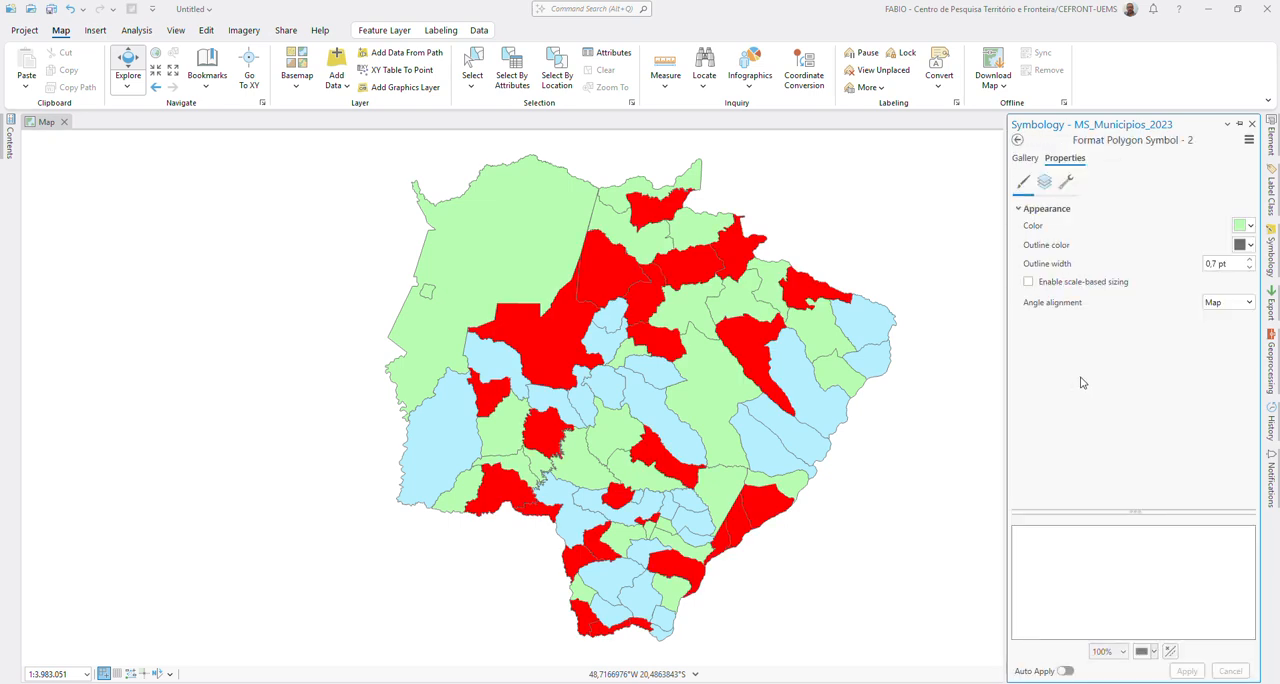
click(1243, 225)
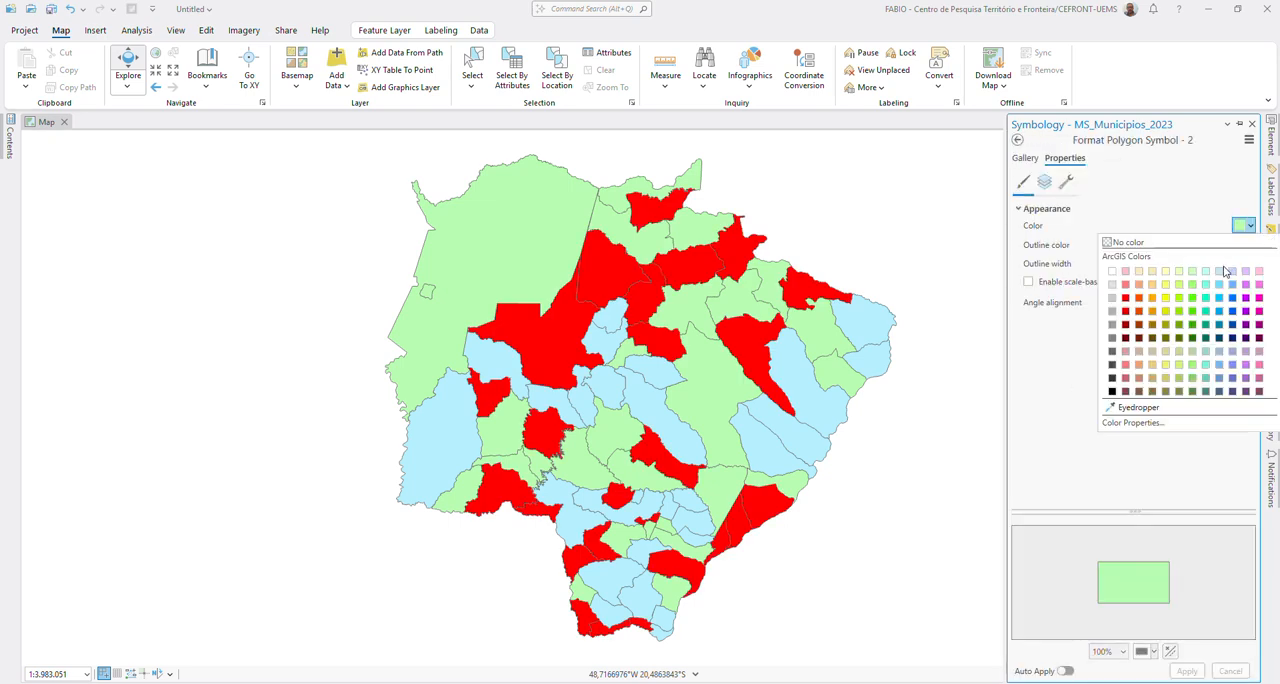
click(1166, 298)
click(1186, 671)
click(1018, 140)
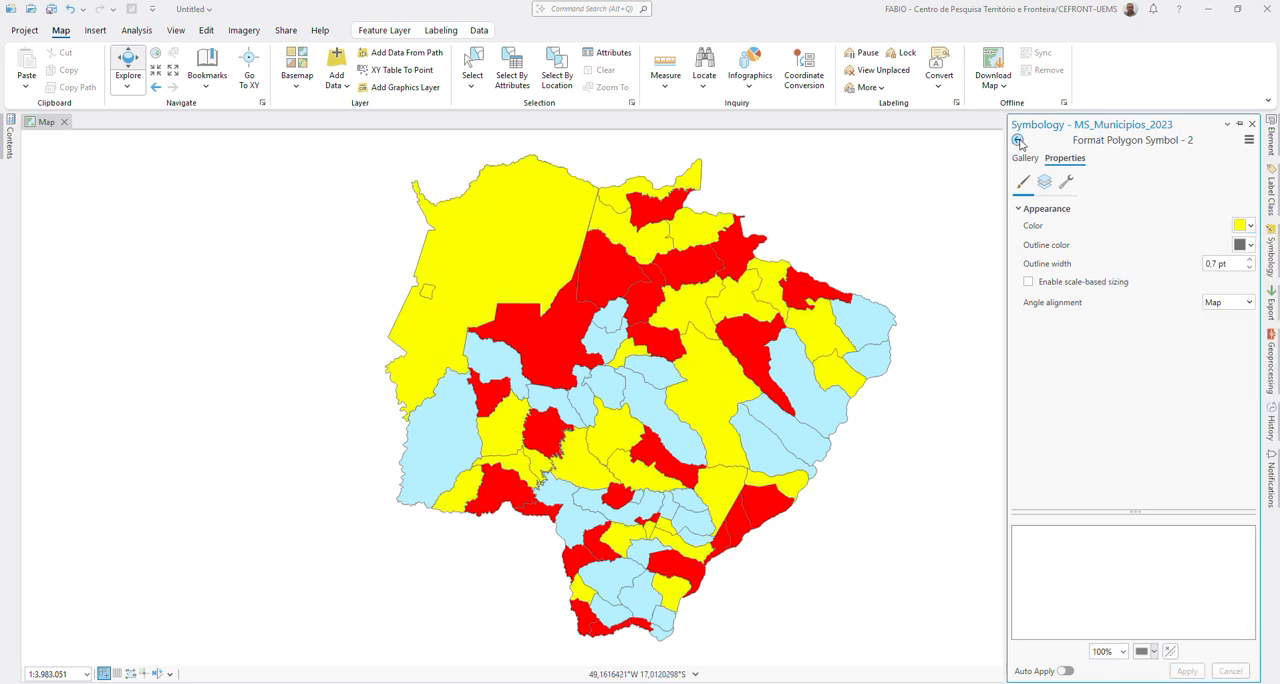
Step: Change the fill color of social class 3 to bright green and apply it
click(1061, 403)
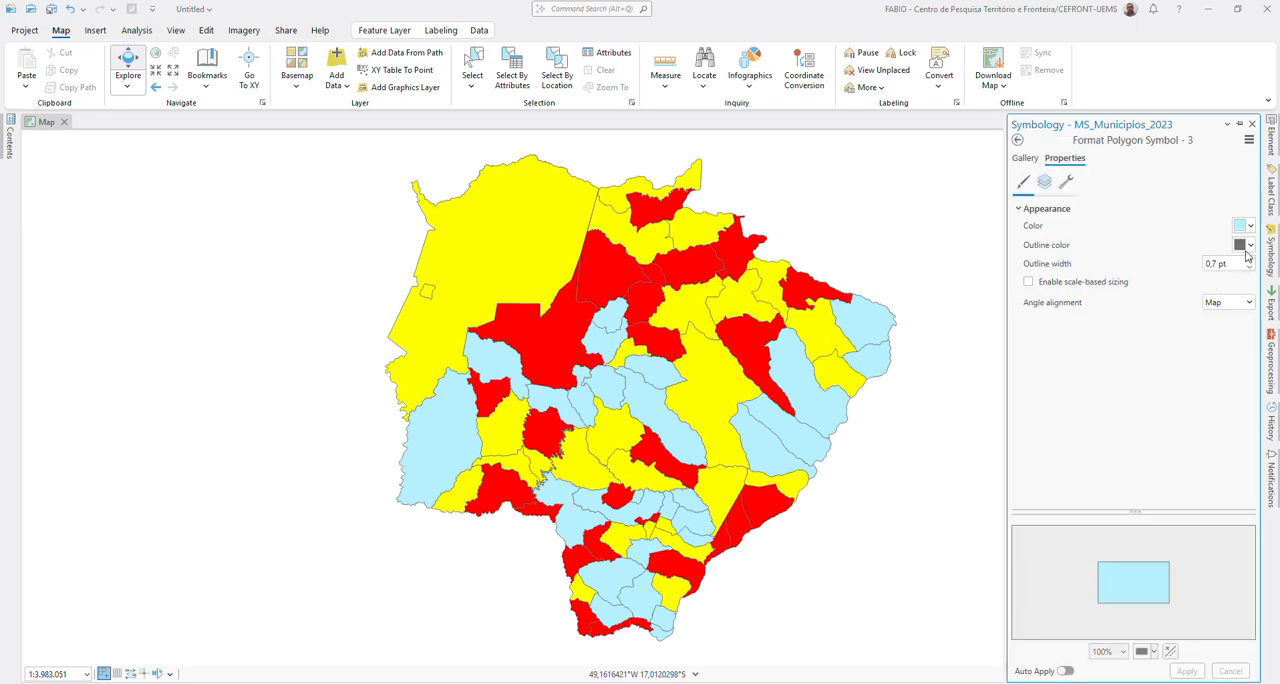
click(1243, 247)
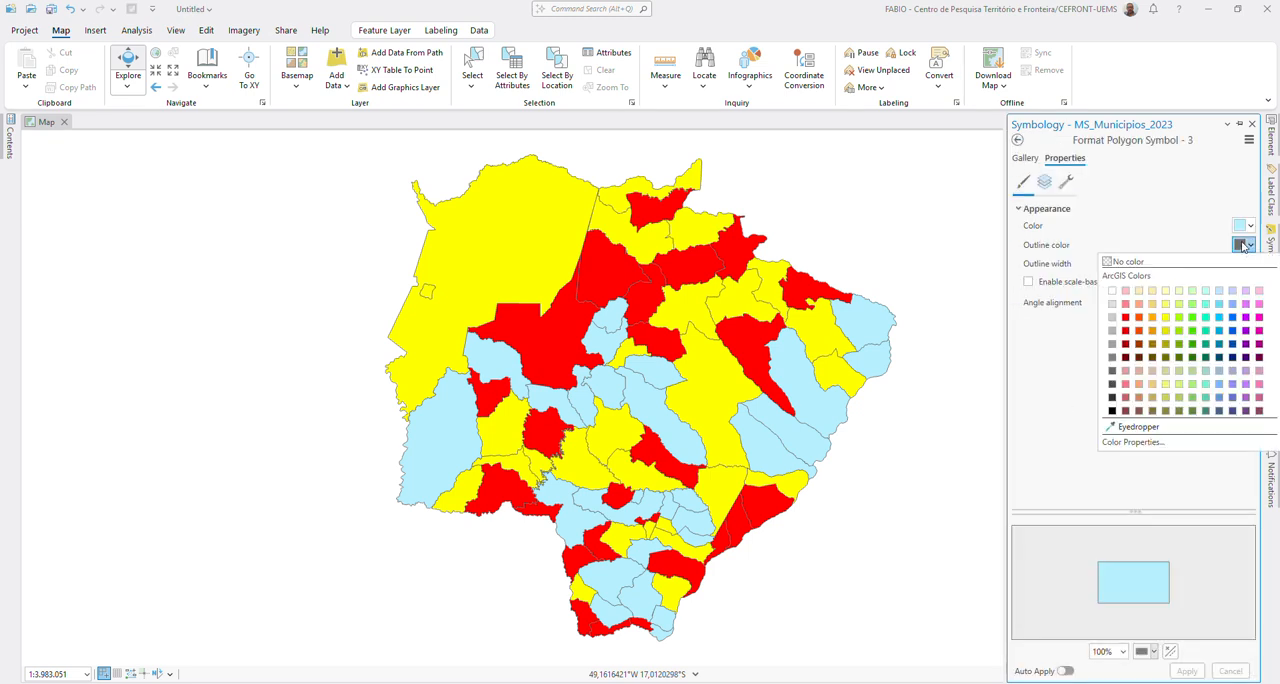
click(1242, 229)
click(1241, 229)
click(1168, 306)
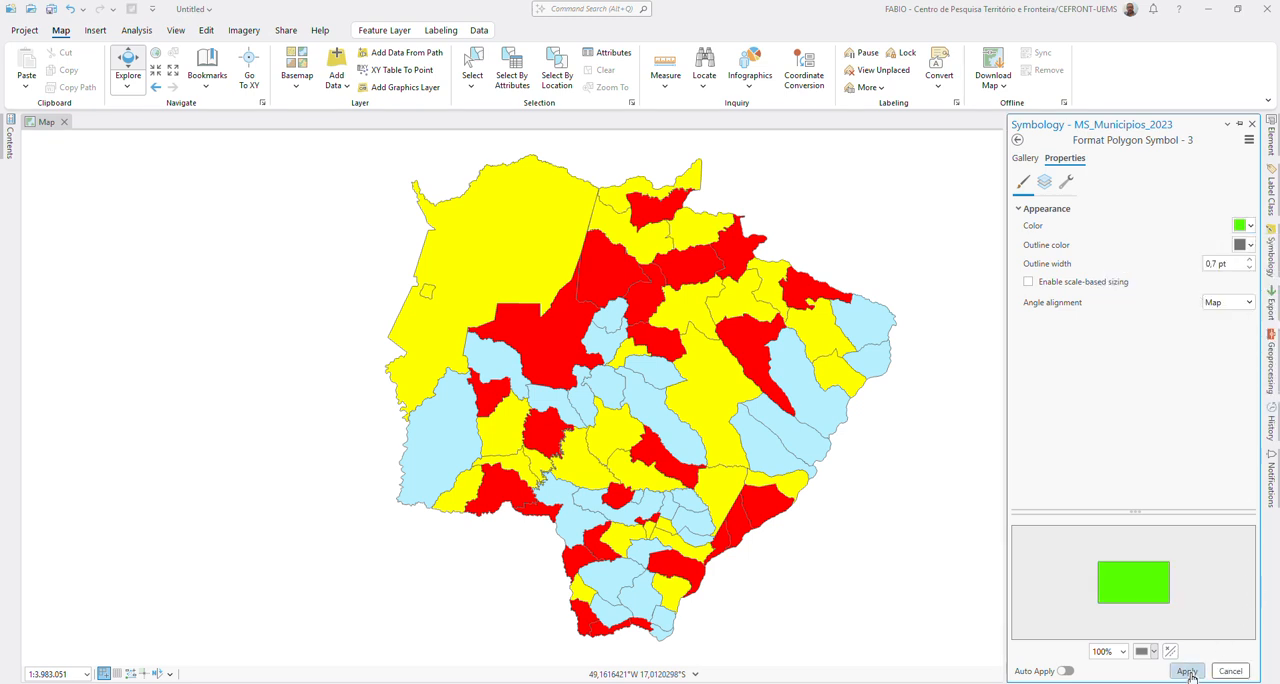
click(1187, 672)
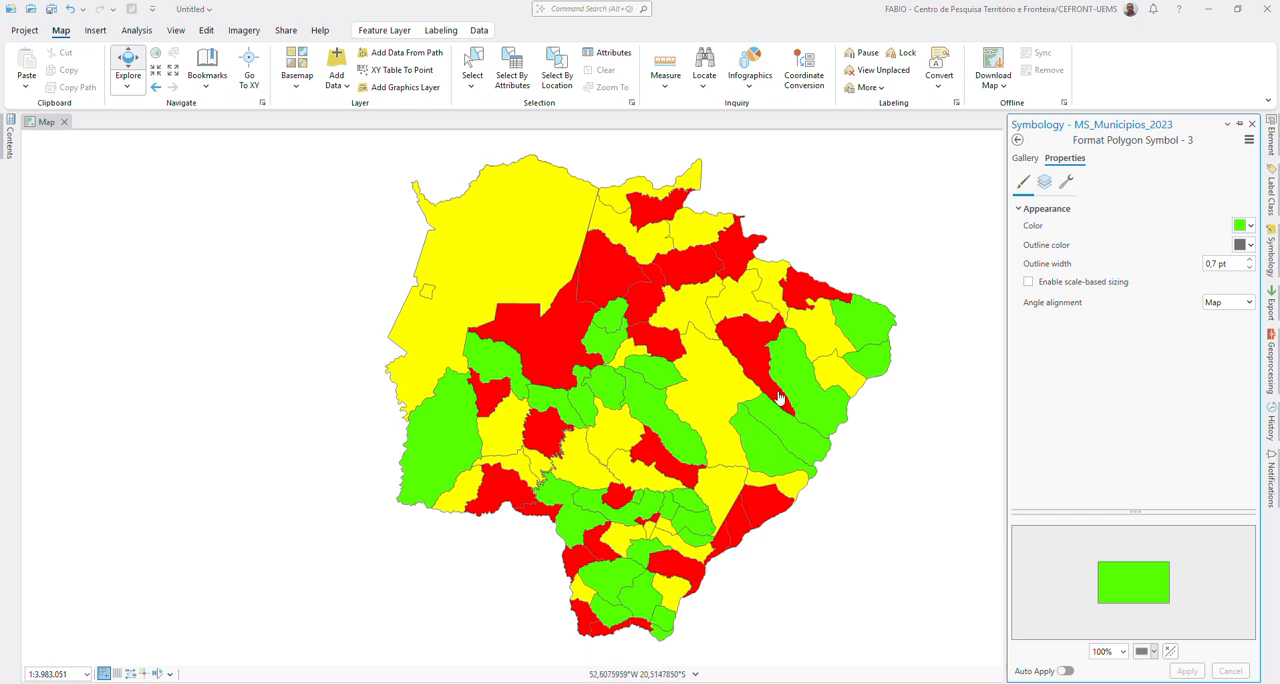
Step: Start saving the MS_Municipios_2023 layer as a layer file
click(9, 145)
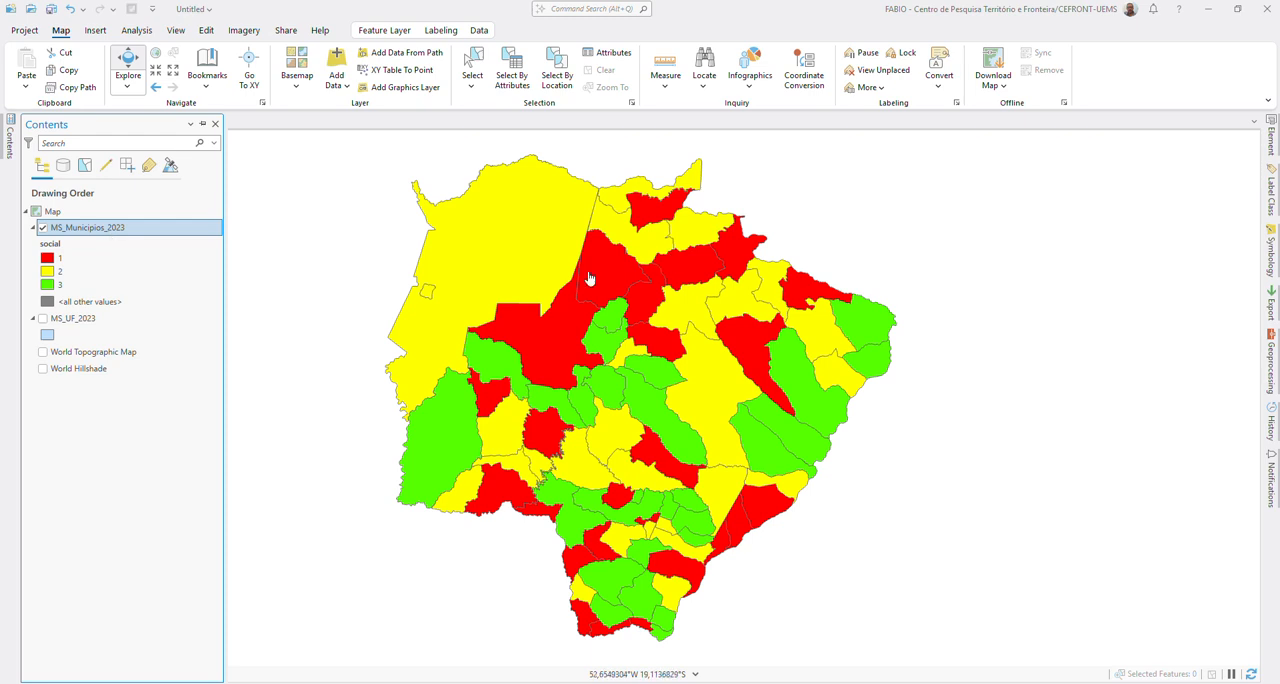
right_click(113, 229)
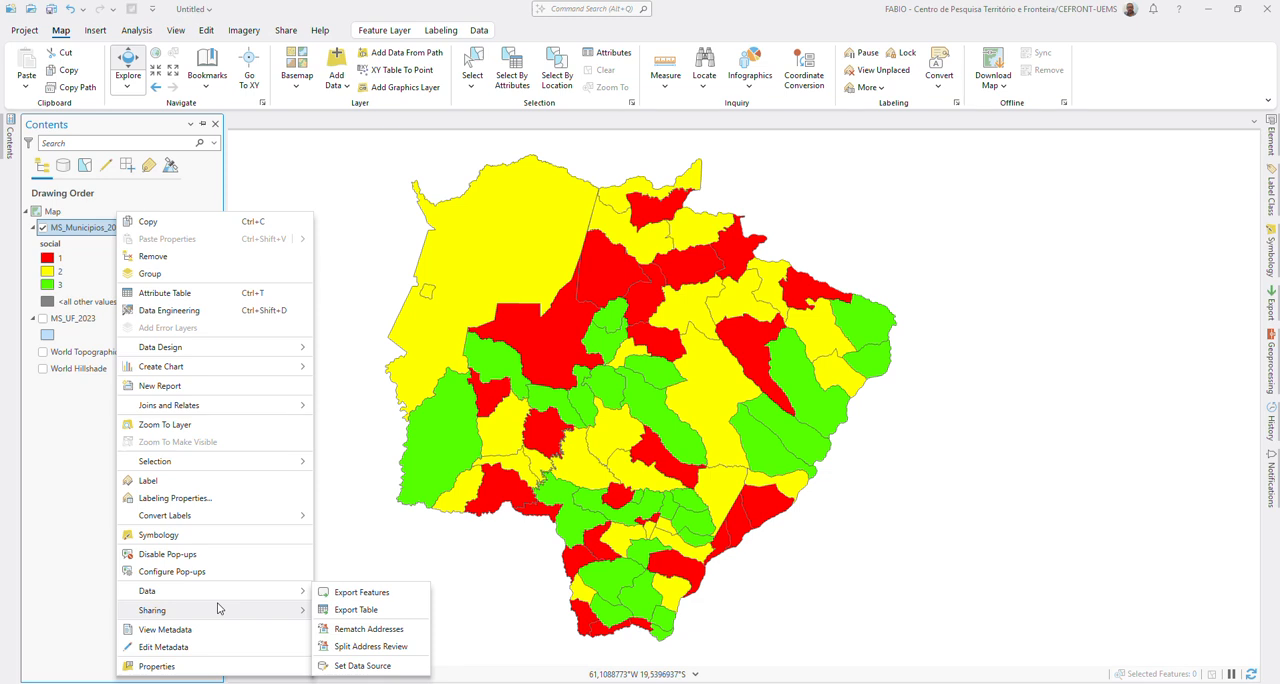
mouse_move(230, 597)
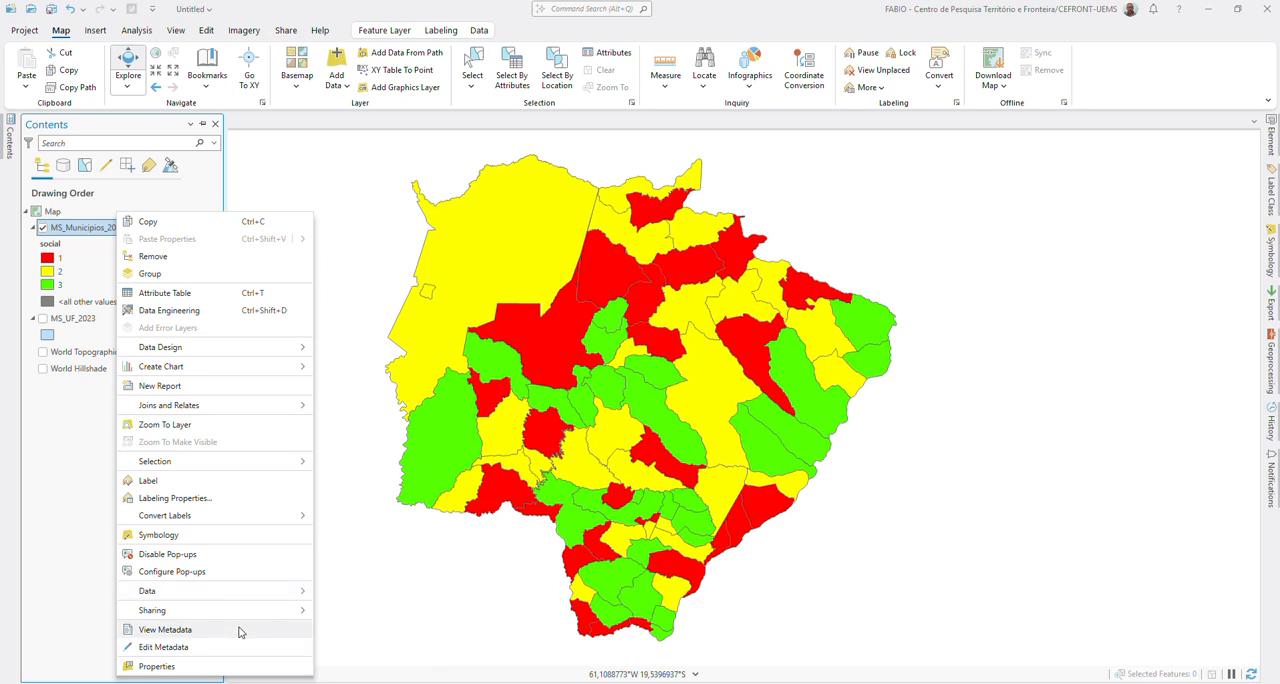
mouse_move(254, 617)
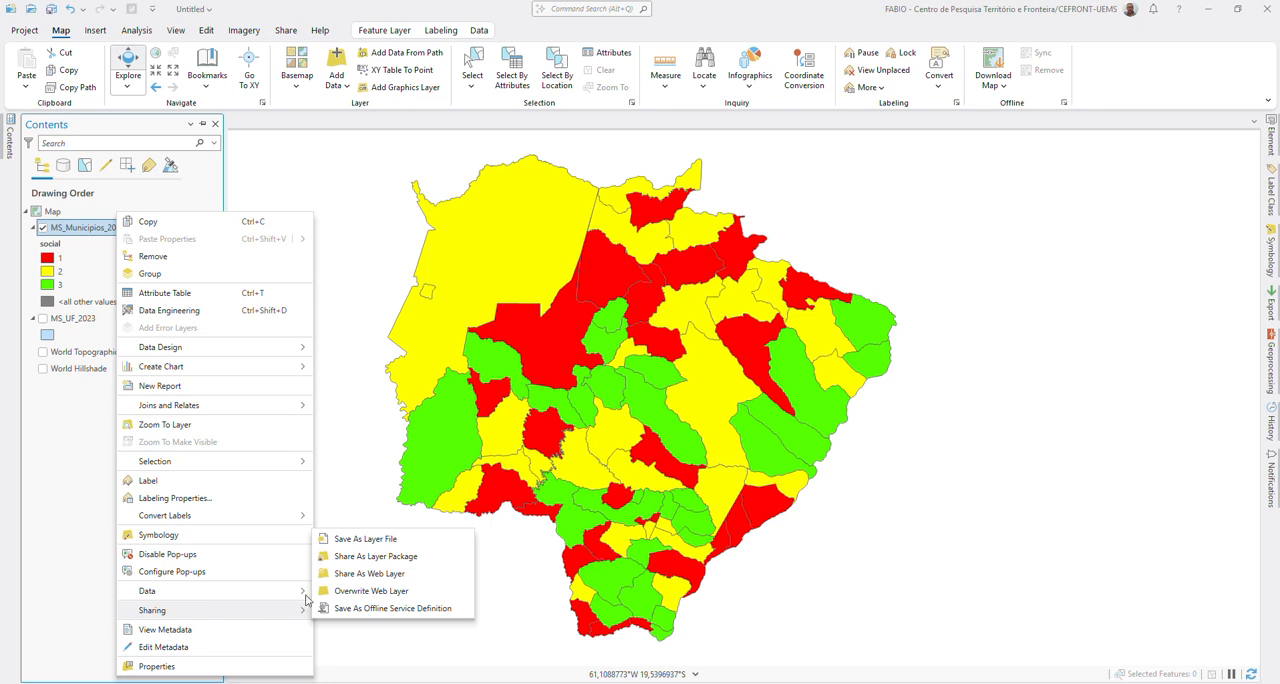
click(389, 547)
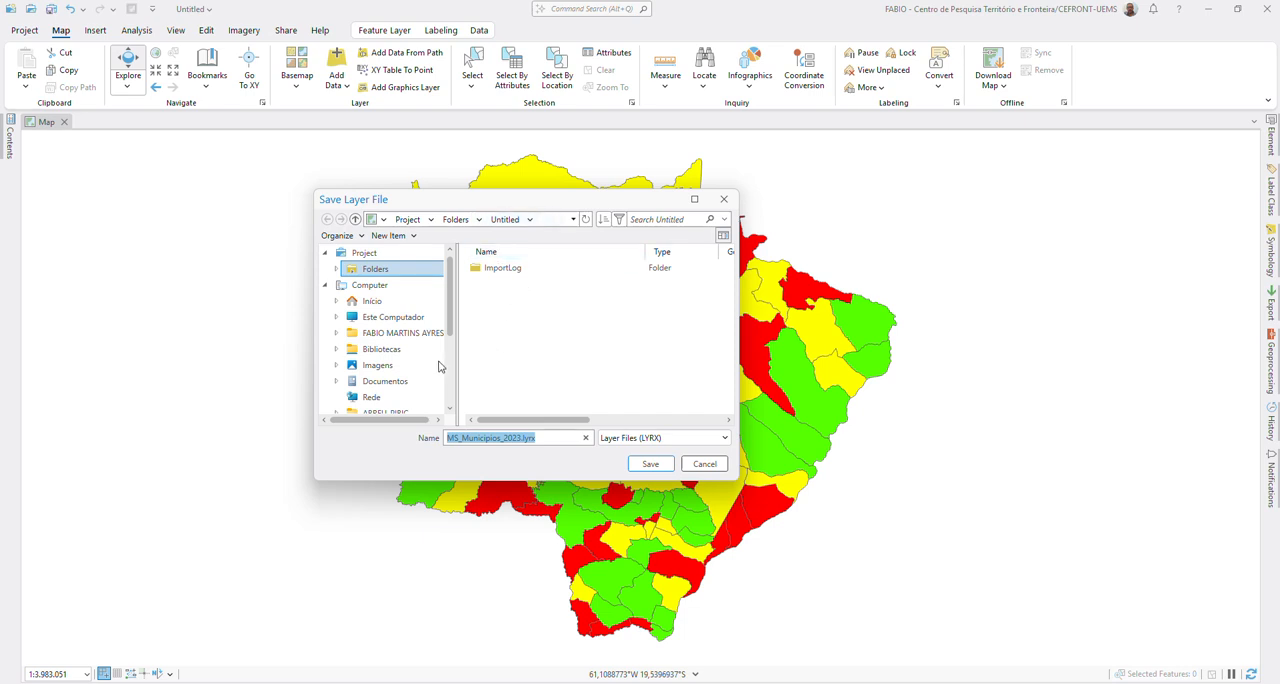
Step: Set the save location to the shapefile folder of the Geotecnologias aplicadas course under C:, ARQUIVOS, 2025, PPGEO, disciplinas
scroll(401, 352, down, 1)
scroll(401, 352, down, 4)
scroll(401, 352, up, 4)
scroll(401, 352, up, 1)
click(391, 309)
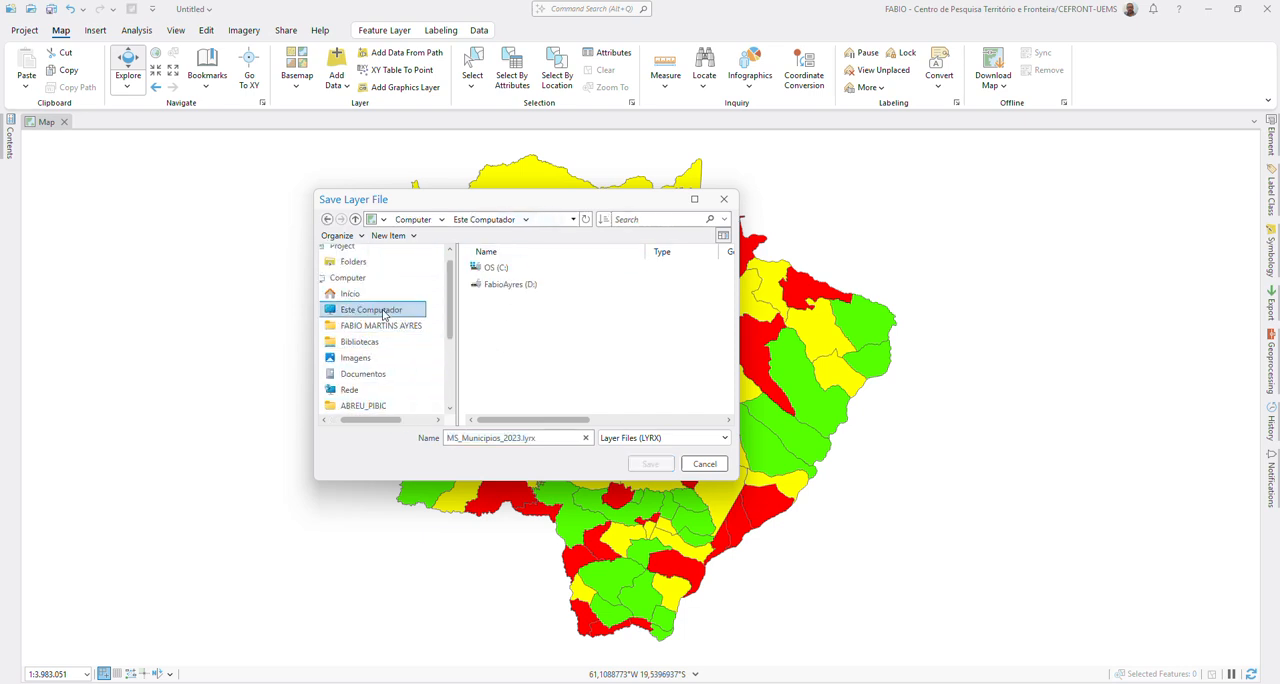
double_click(500, 269)
double_click(493, 284)
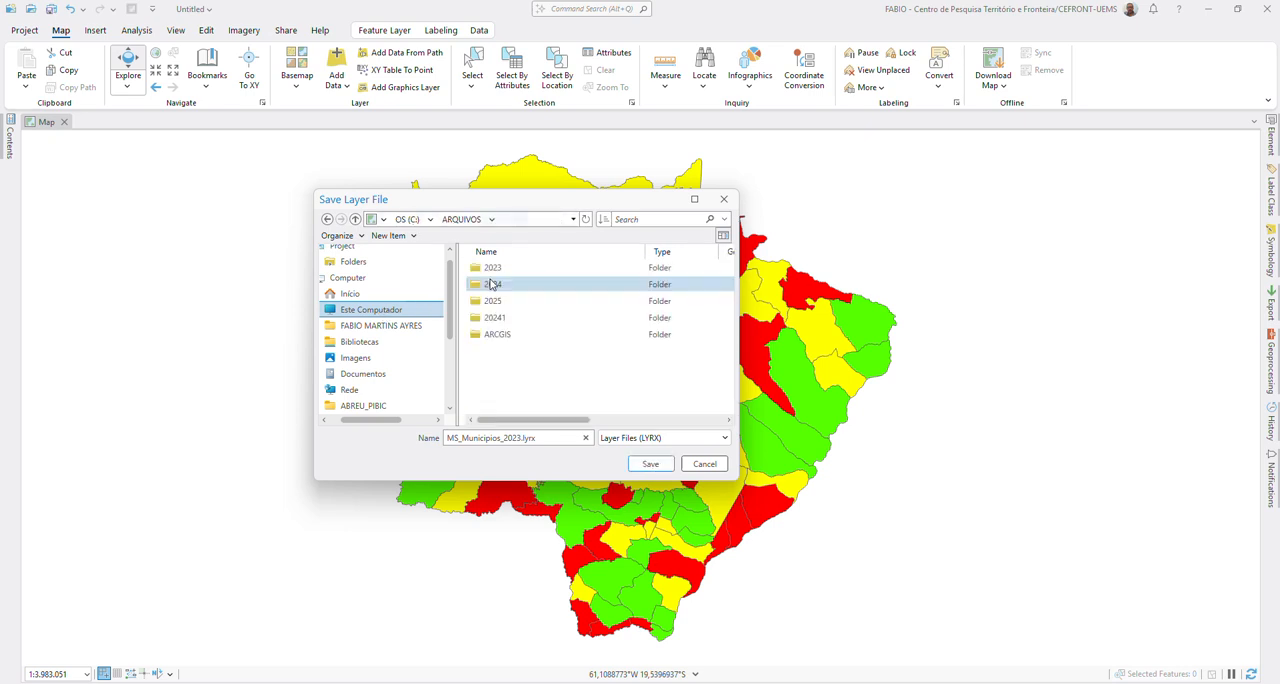
double_click(494, 301)
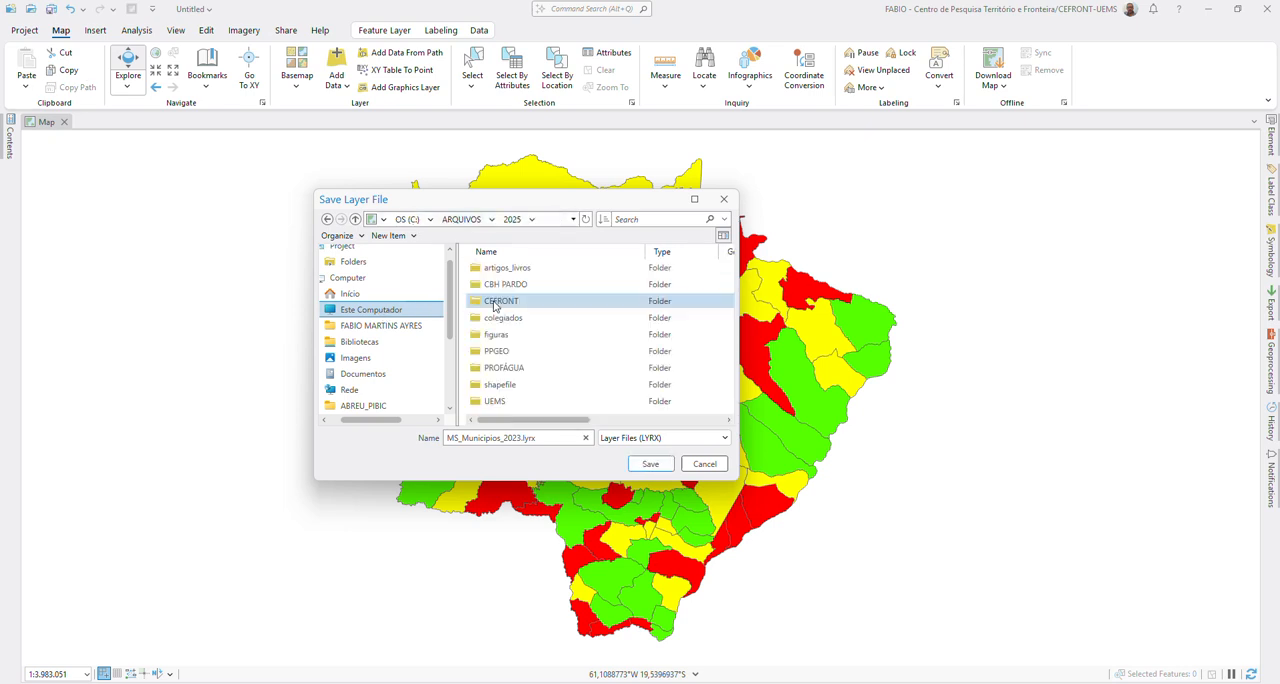
double_click(510, 351)
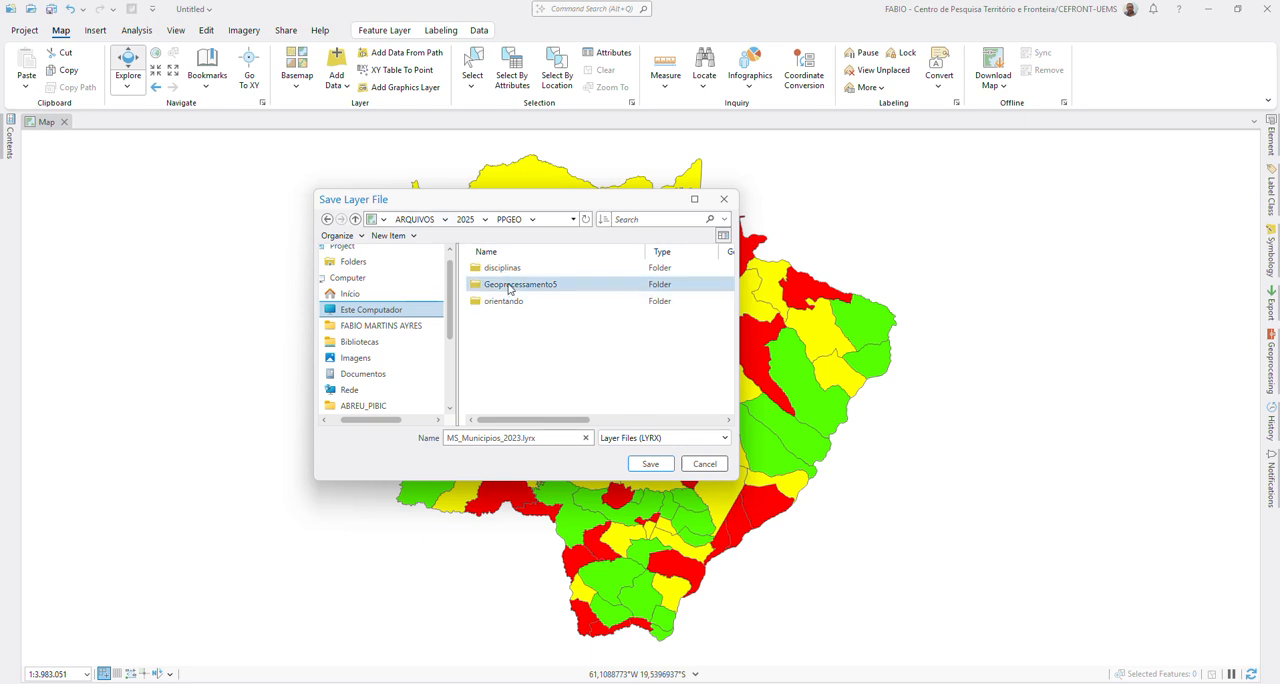
double_click(508, 272)
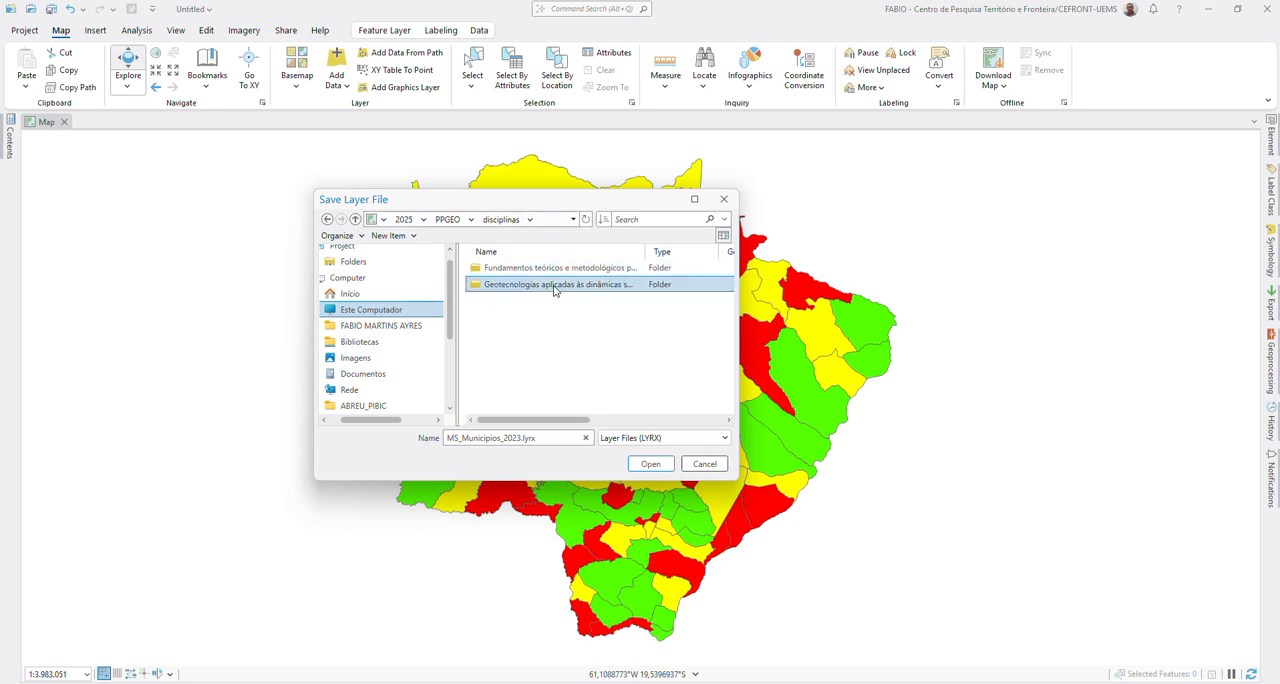
double_click(551, 286)
double_click(512, 401)
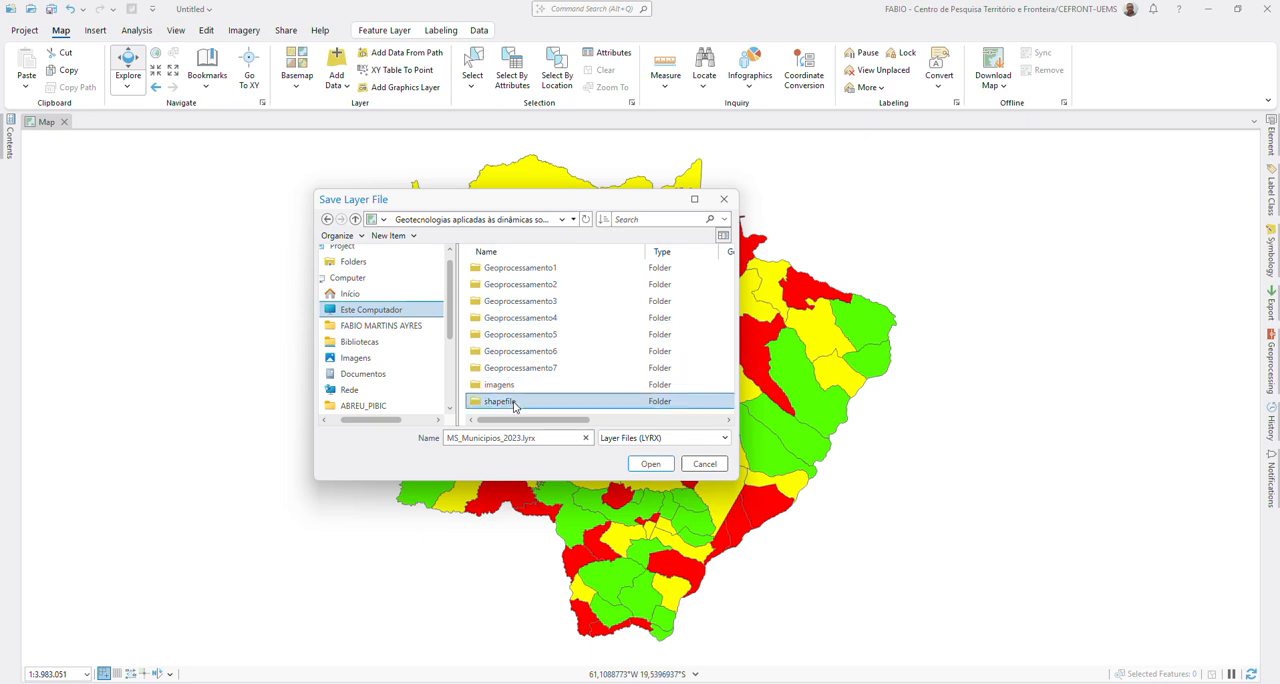
Step: Name the layer file social2023 and save it as LYRX
triple_click(549, 438)
text(social2023)
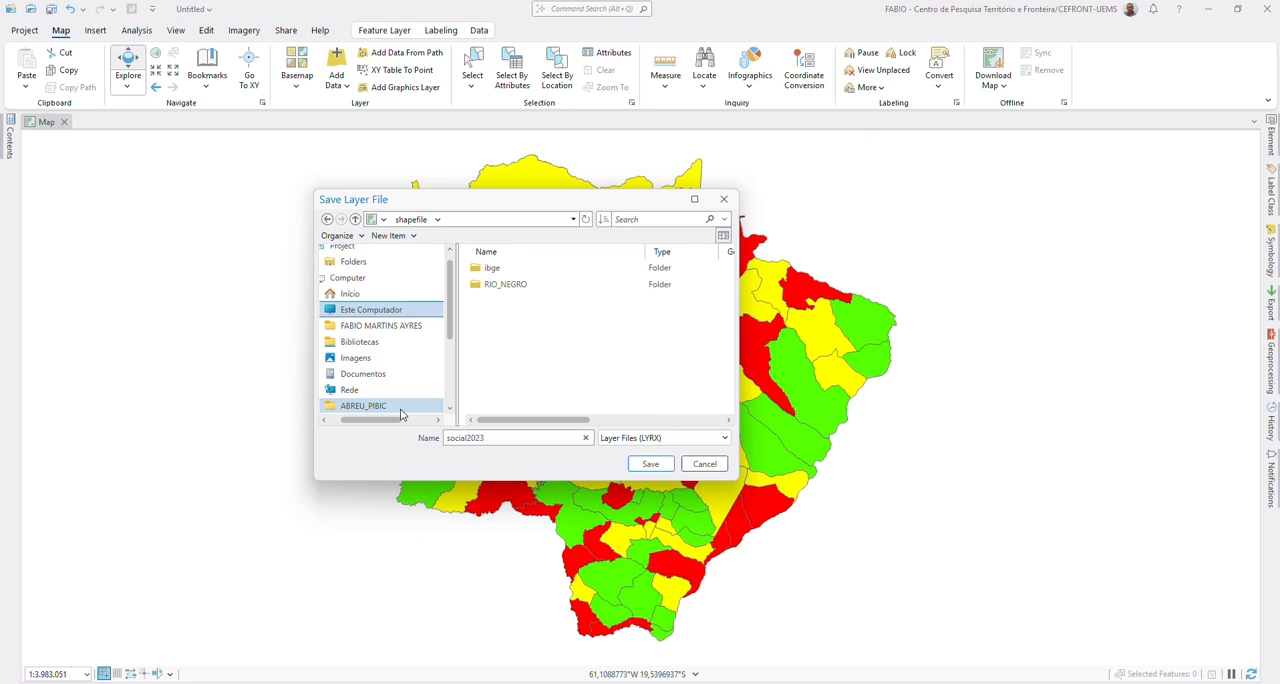
key(Return)
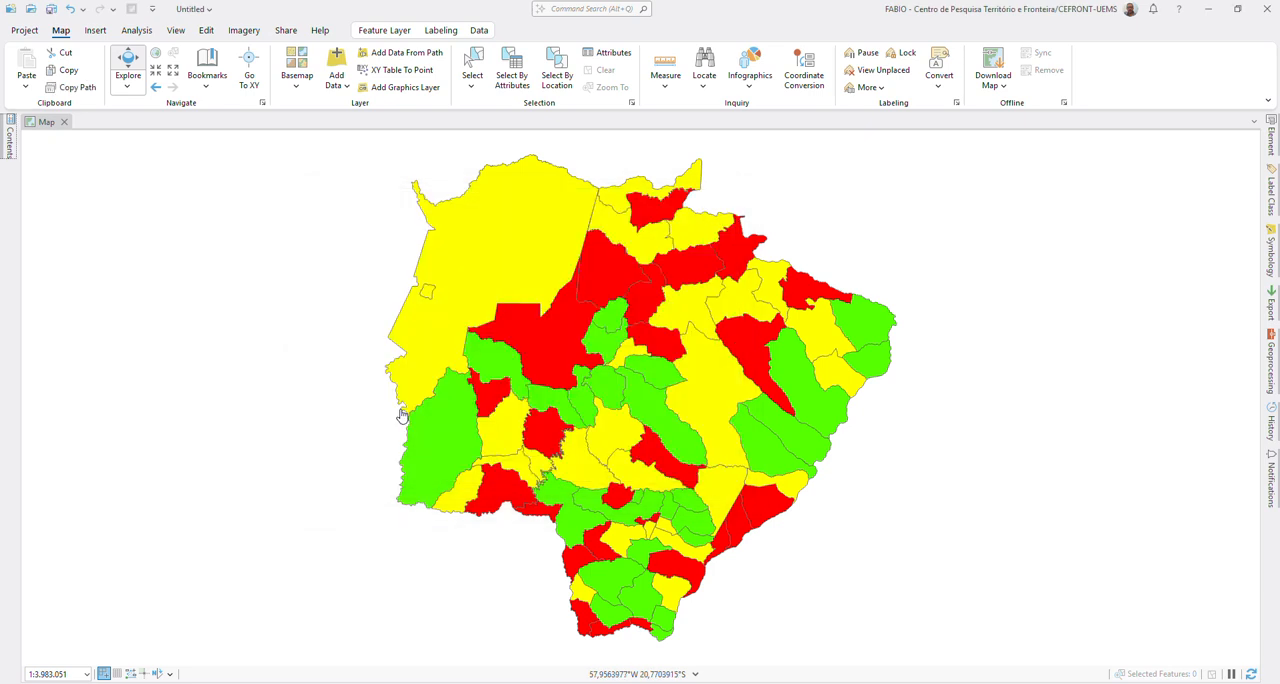
Step: Hide MS_Municipios_2023 and add the saved social2023.lyrx from the shapefile folder to the map
click(10, 140)
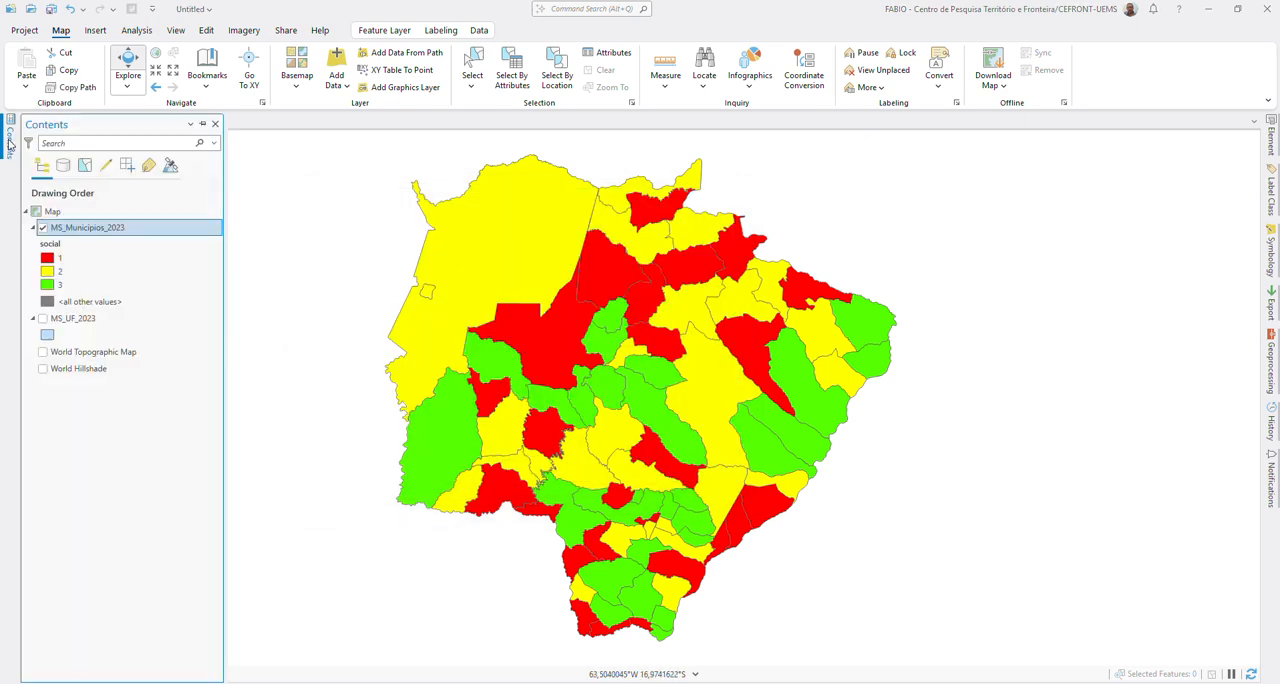
click(43, 228)
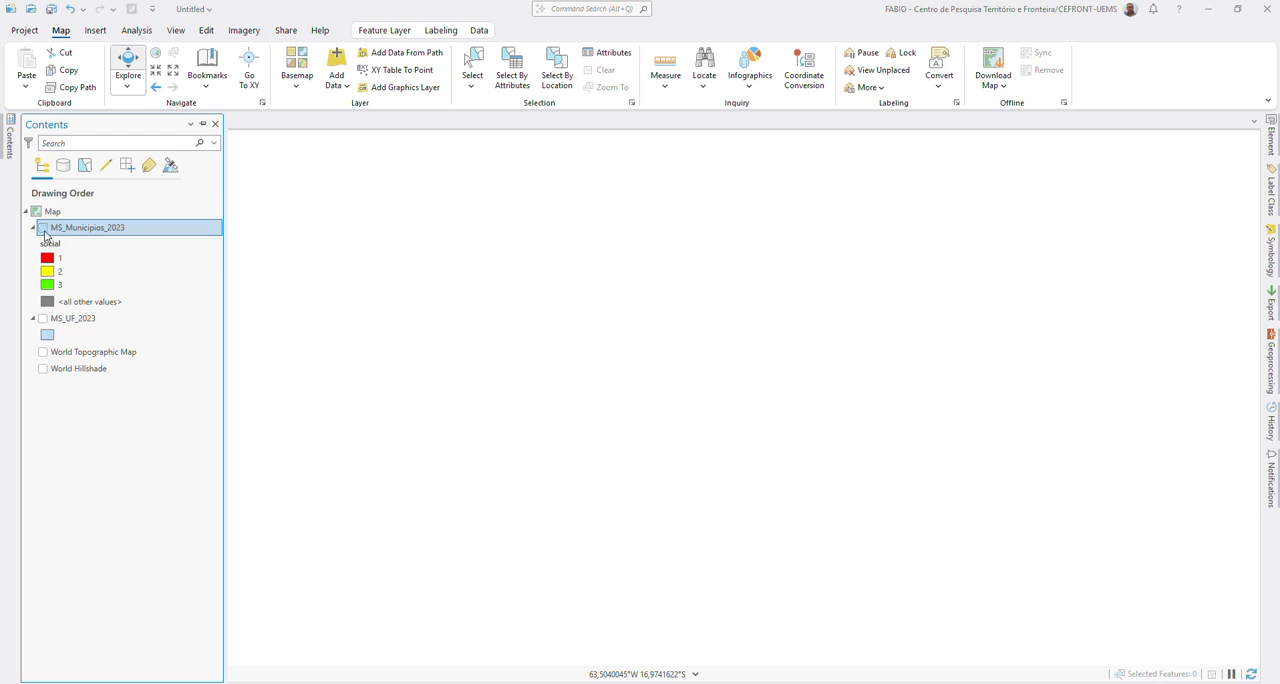
click(335, 60)
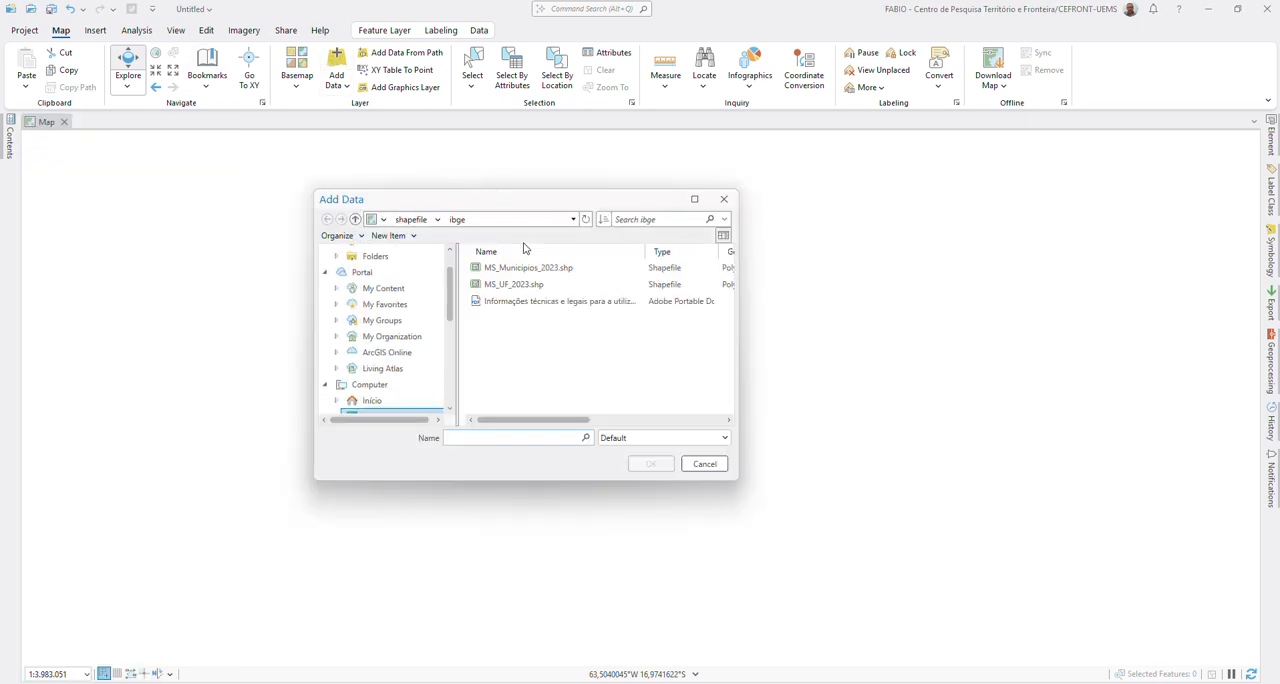
click(356, 219)
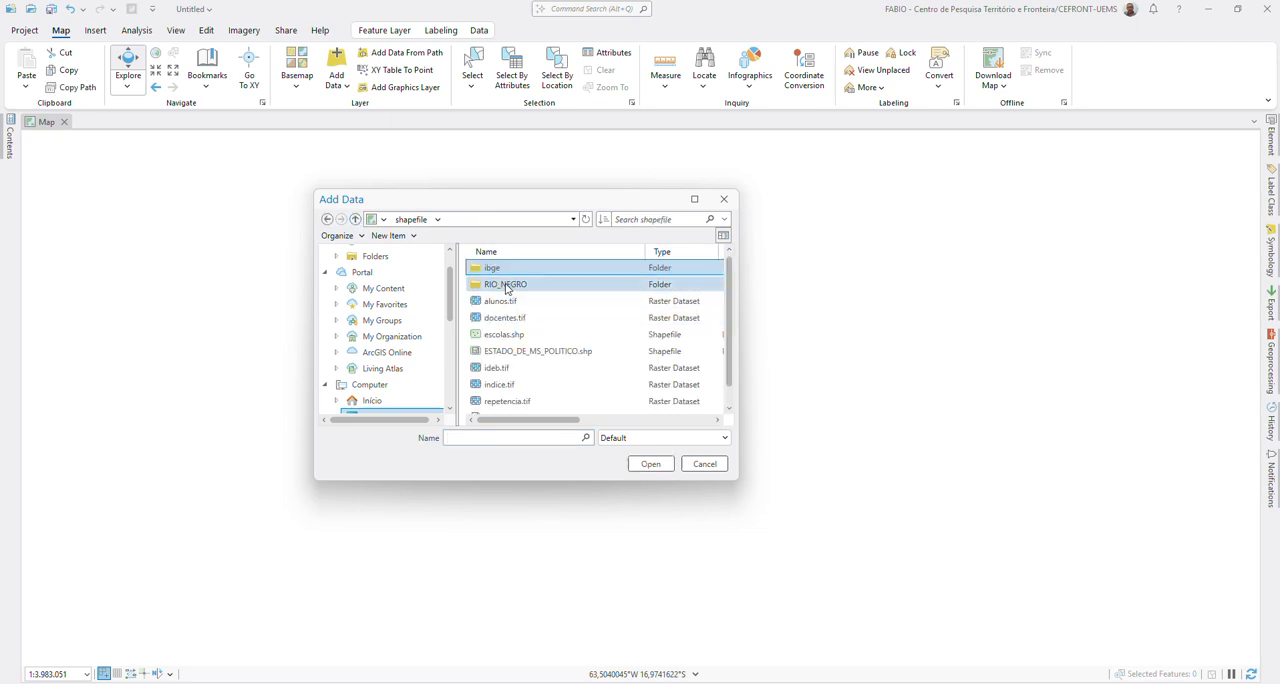
scroll(531, 329, down, 1)
click(524, 403)
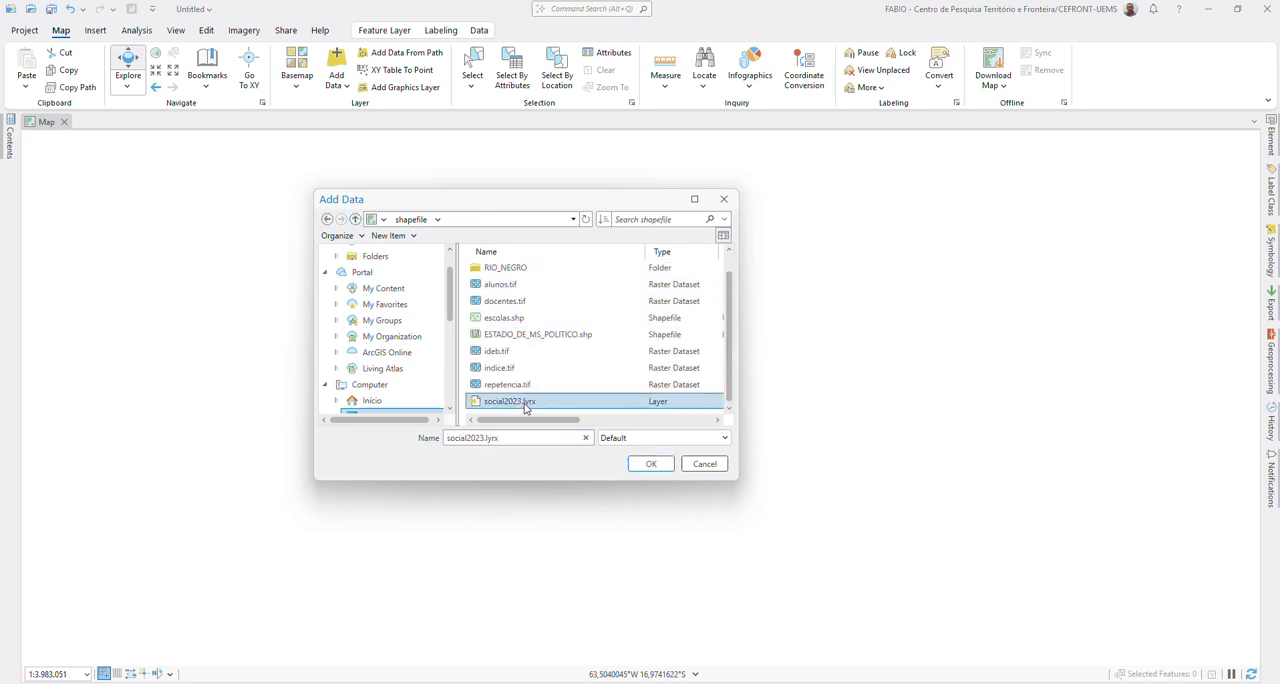
click(651, 465)
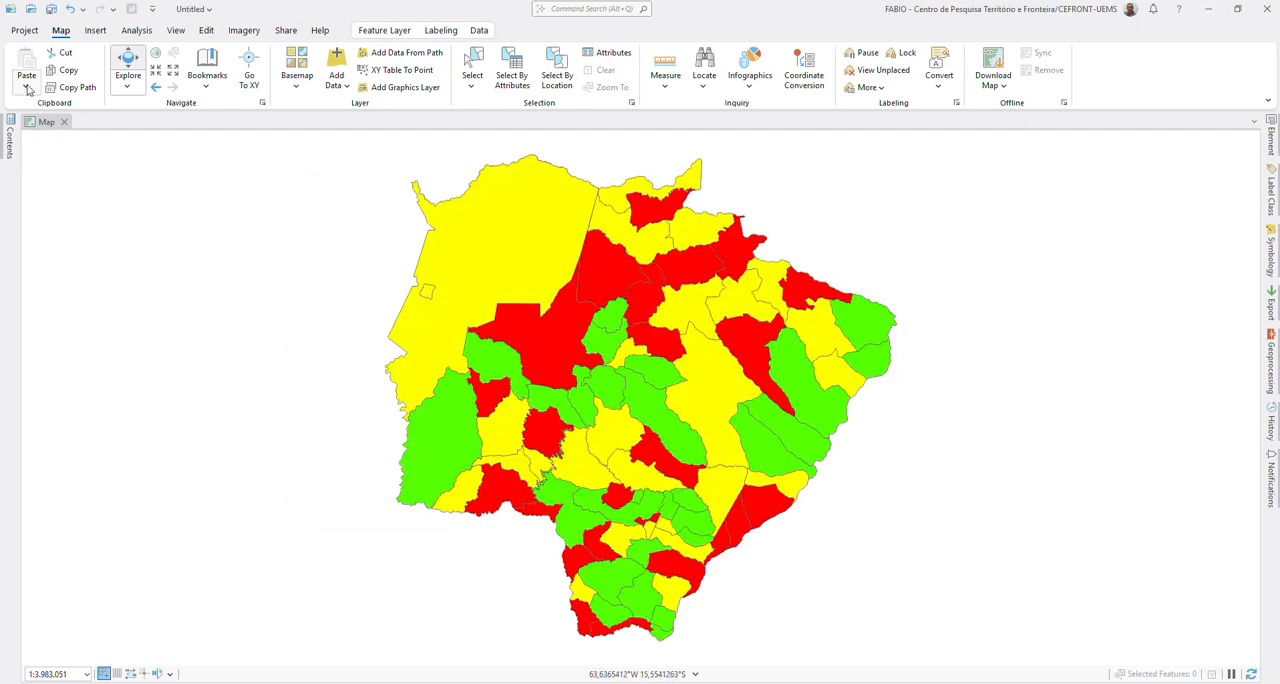
Step: Remove the copy of MS_Municipios_2023 added from the layer file and turn the original layer back on
click(9, 141)
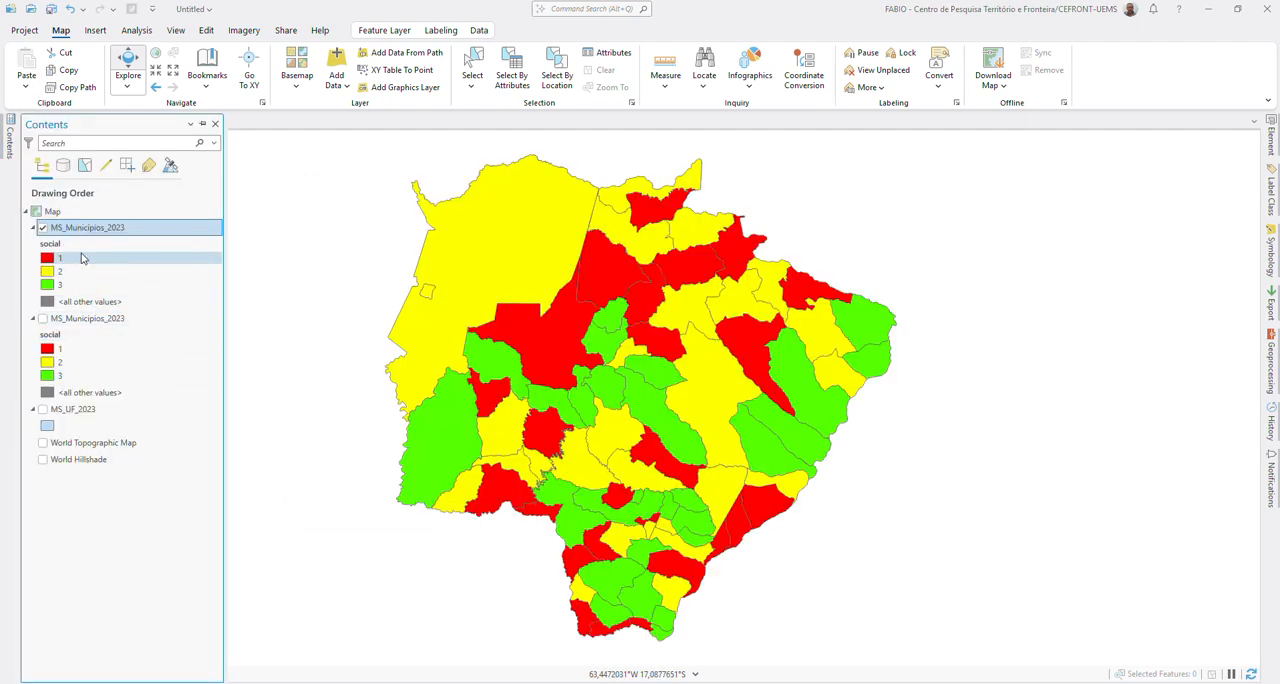
right_click(86, 236)
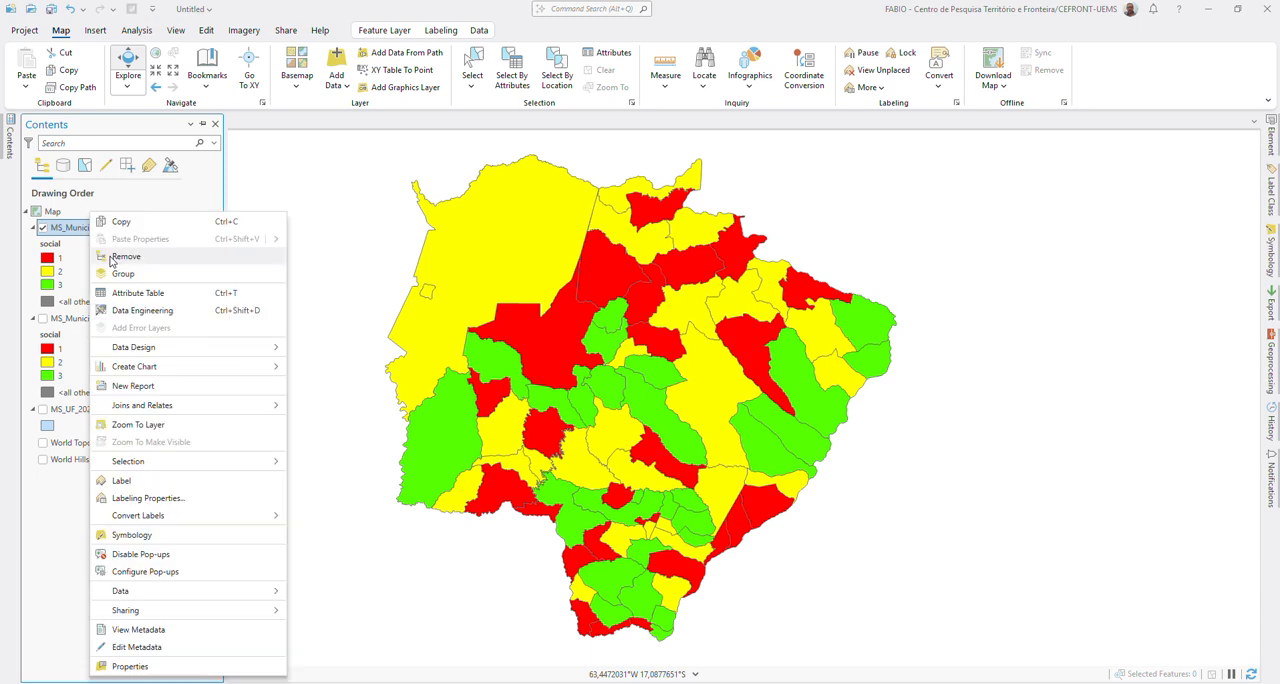
click(137, 287)
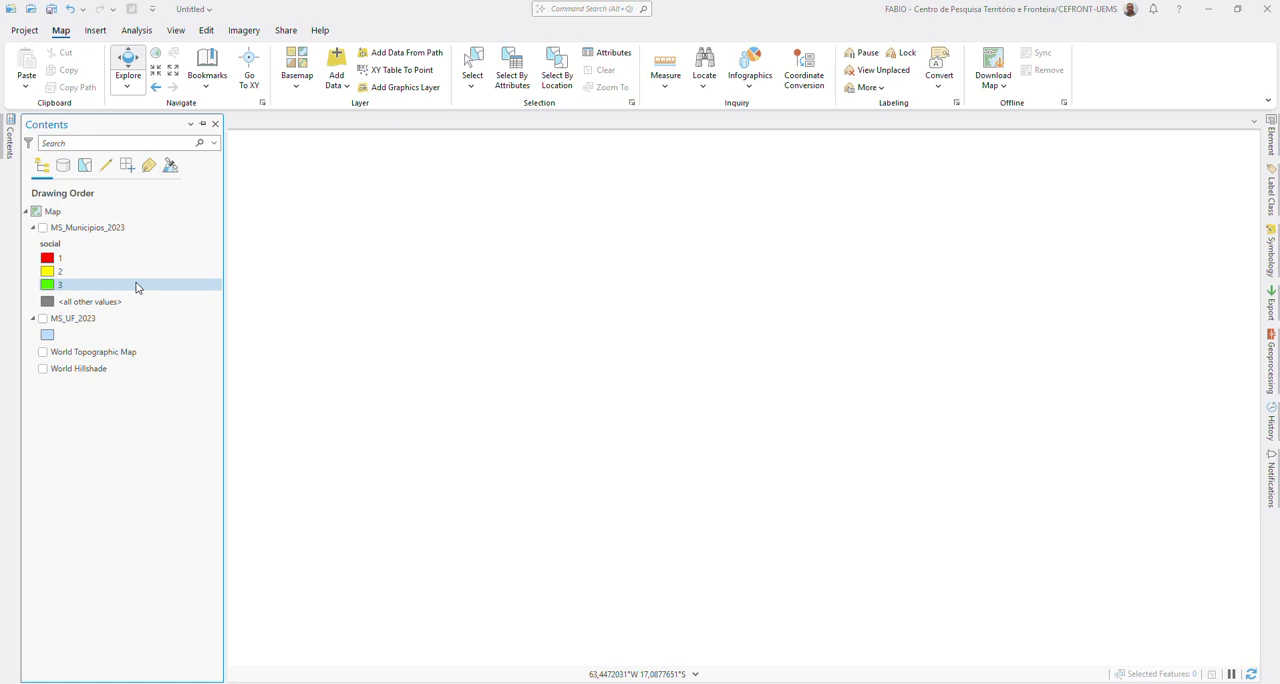
click(42, 227)
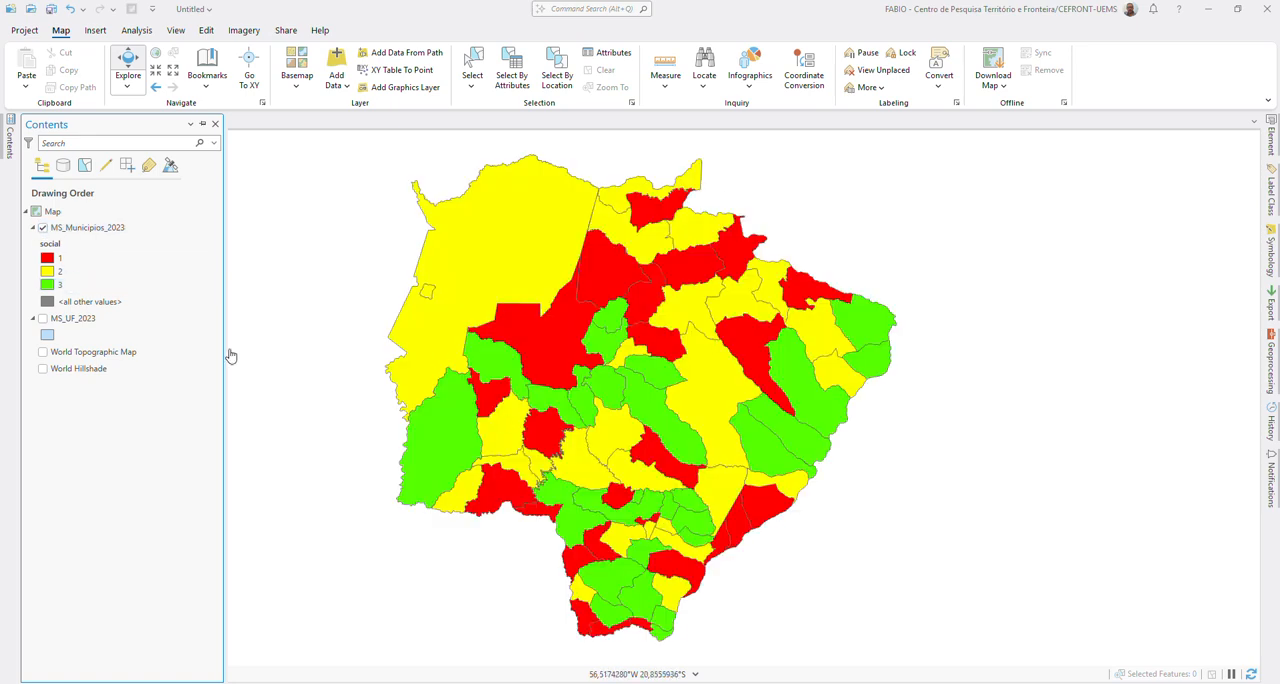
Step: Turn on labels for the MS_Municipios_2023 layer
click(70, 228)
right_click(70, 228)
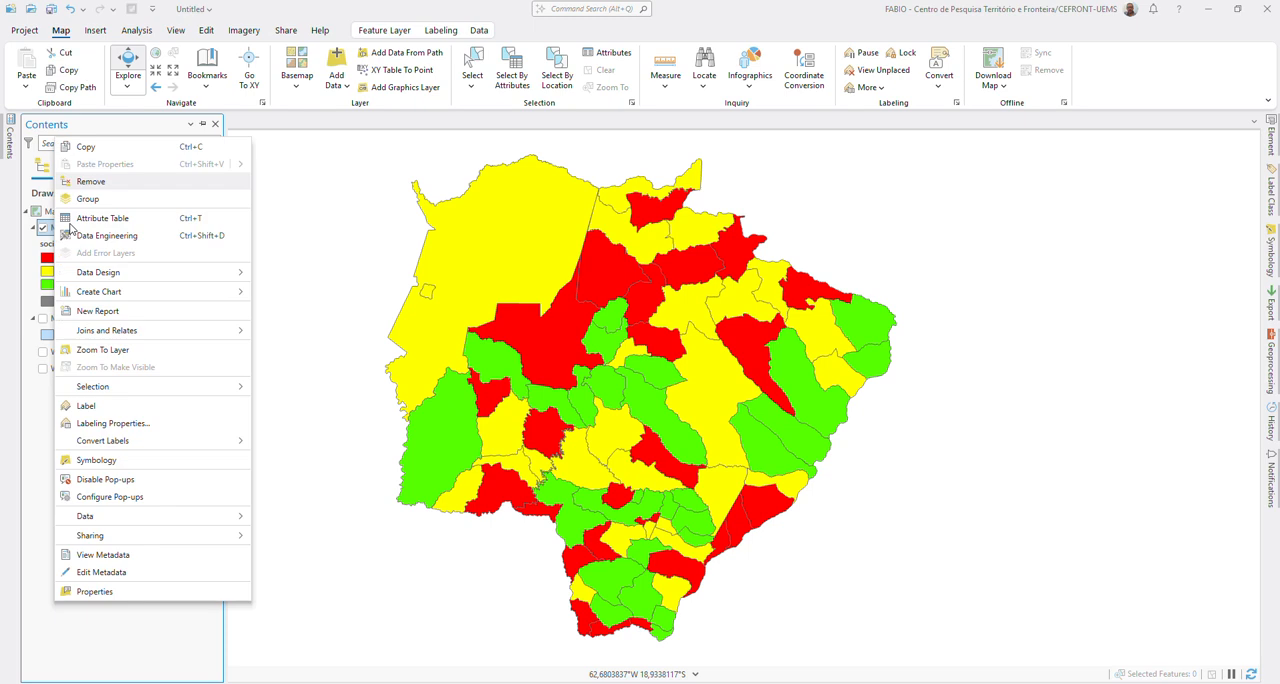
click(97, 408)
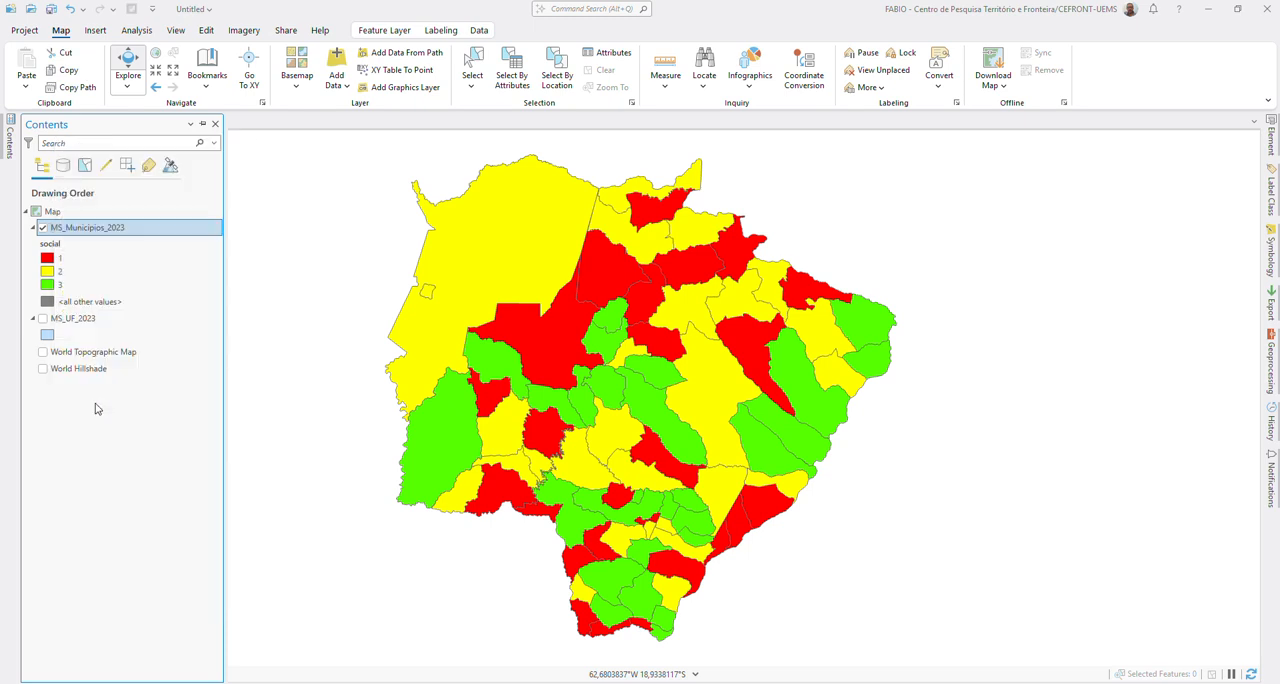
Step: Check the fields in the MS_Municipios_2023 attribute table, set the label field to NM_MUN, and close the table
right_click(86, 226)
click(121, 293)
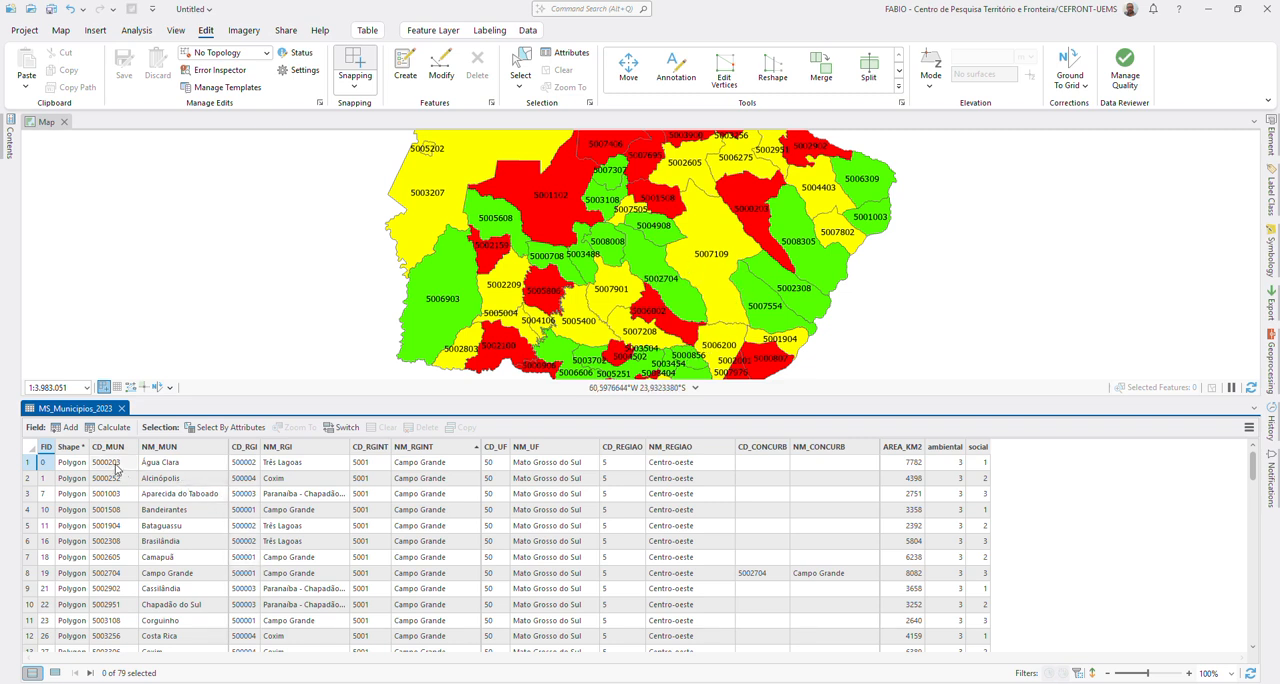
click(489, 30)
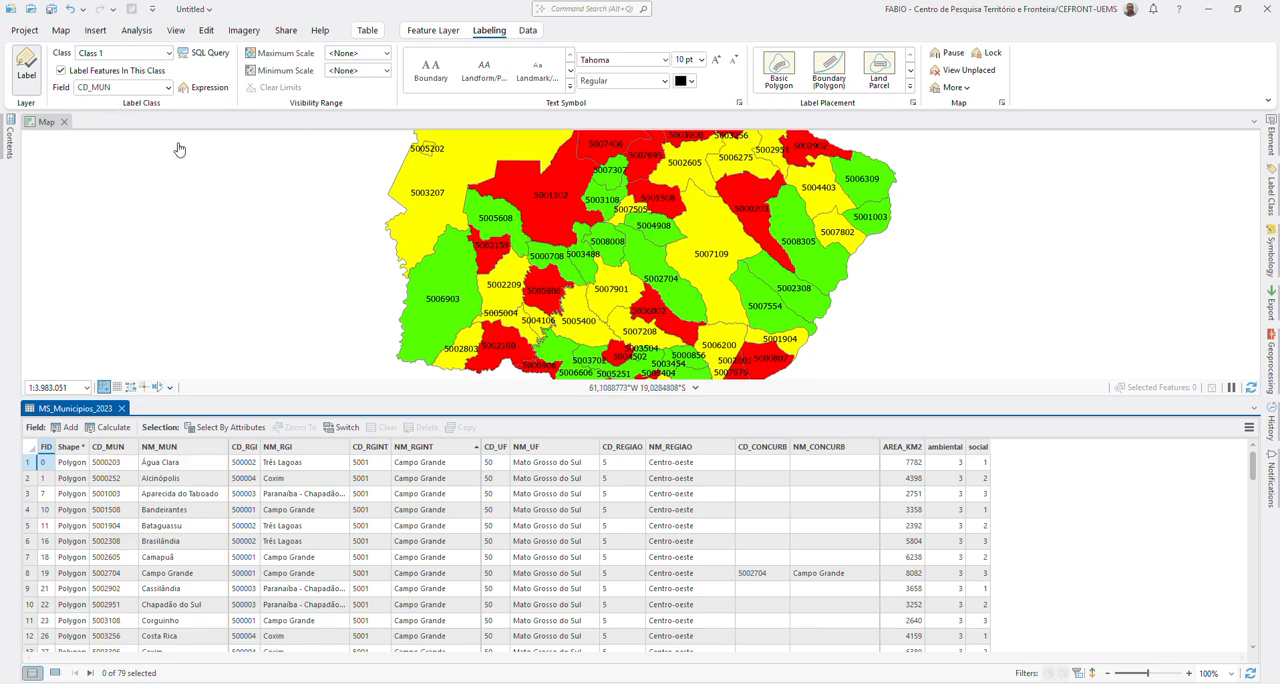
click(166, 88)
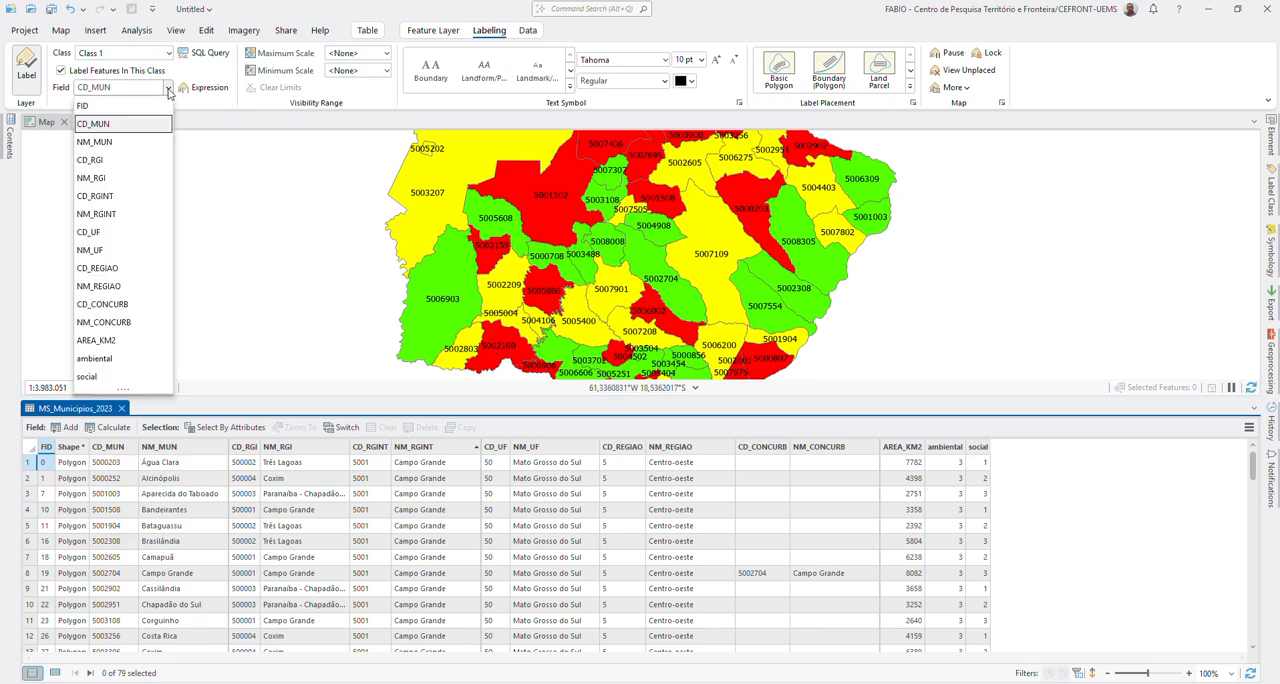
click(105, 140)
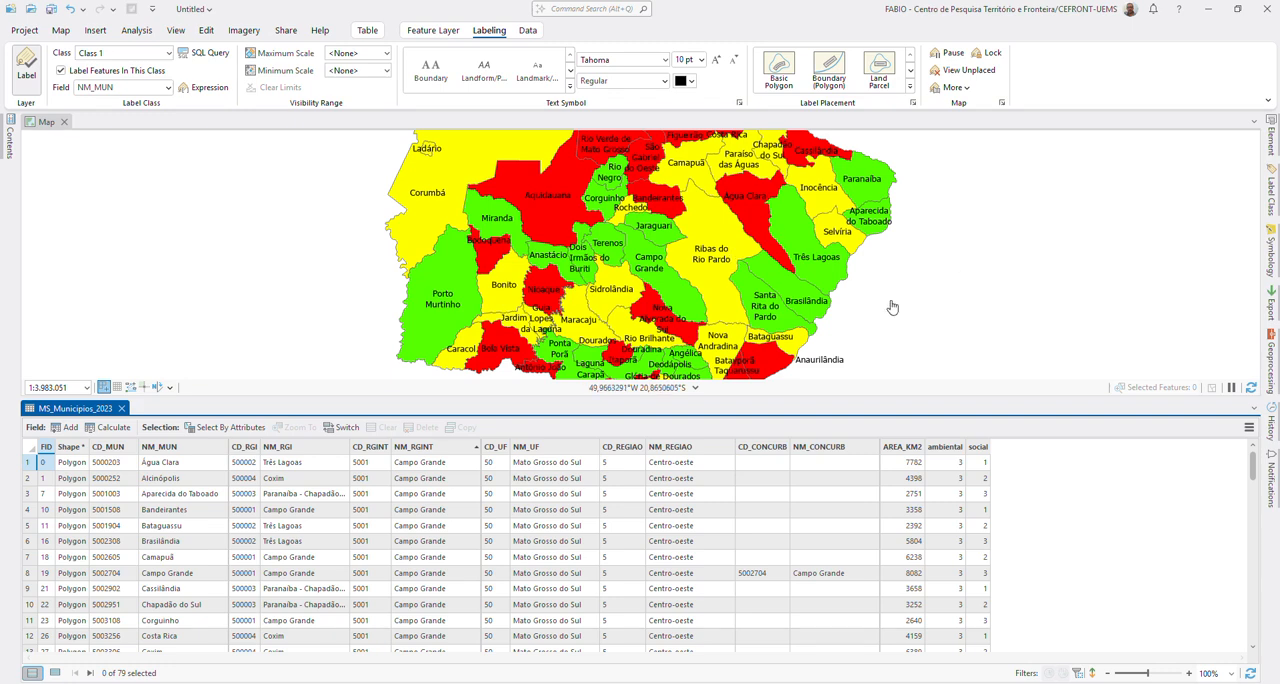
click(120, 409)
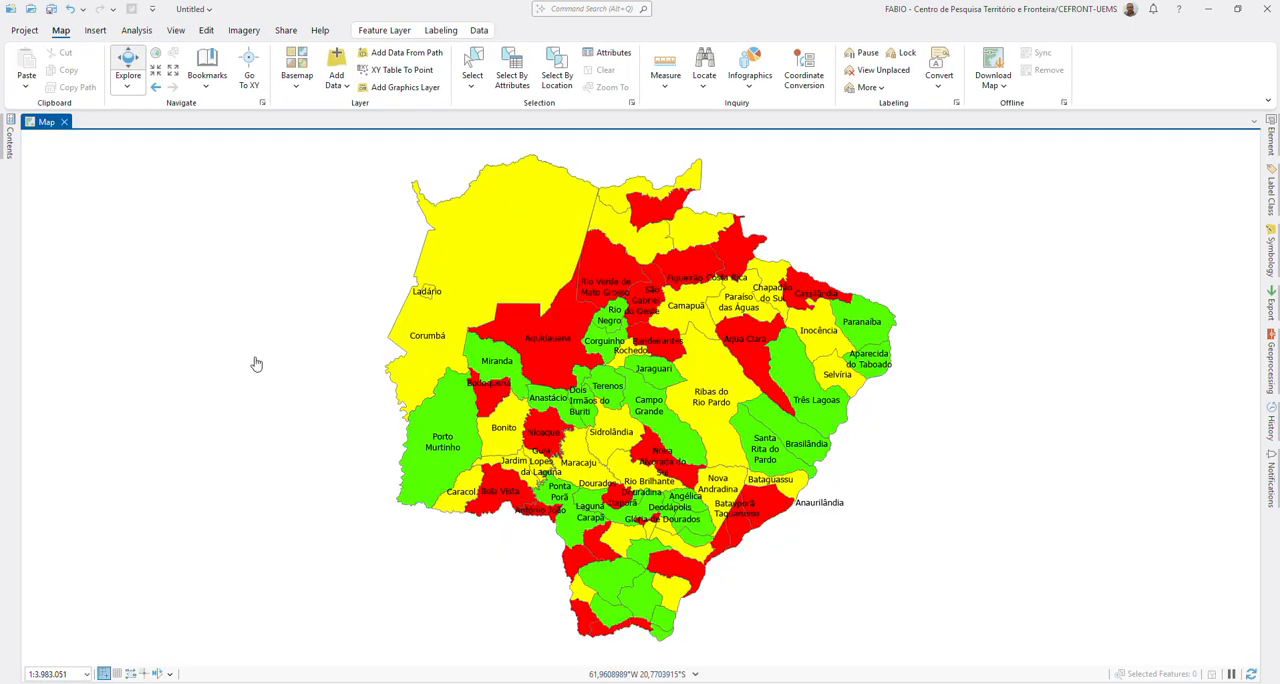